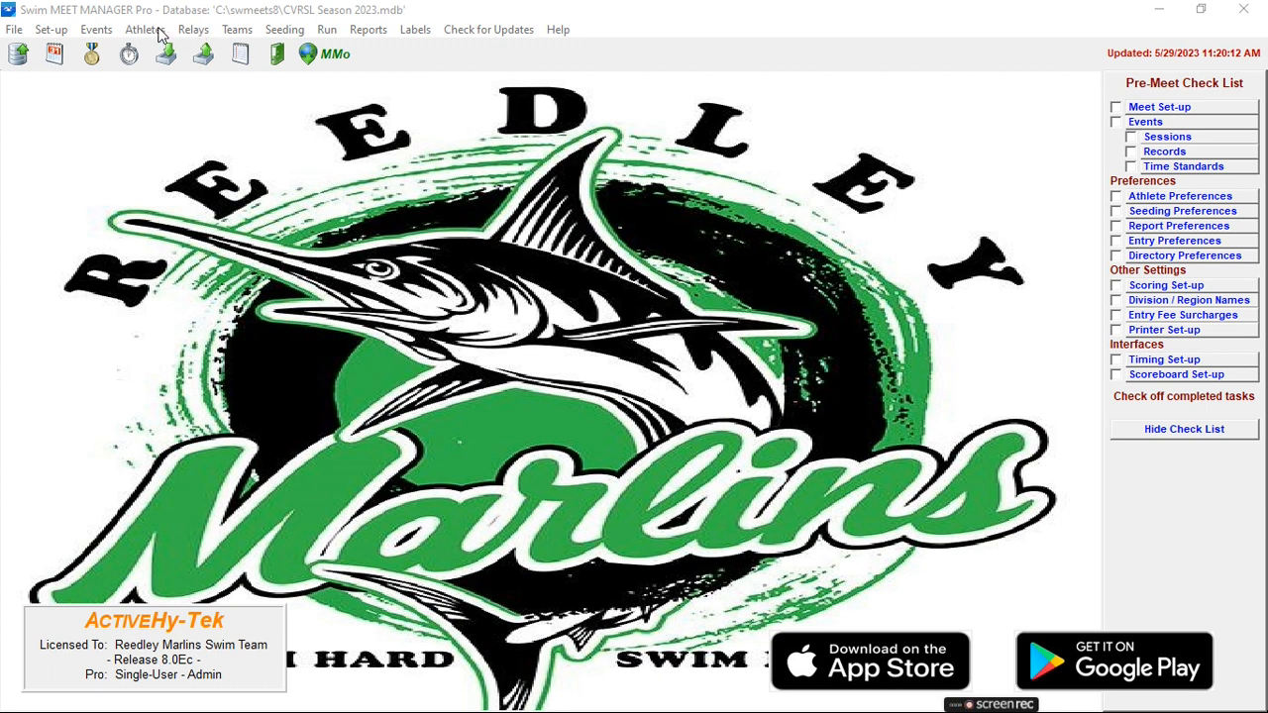
# Choose the zipped file VRSS_VS_Reedley3015191469282373304.sd3 from Downloads for the entries import and let it be unzipped.
pyautogui.click(14, 31)
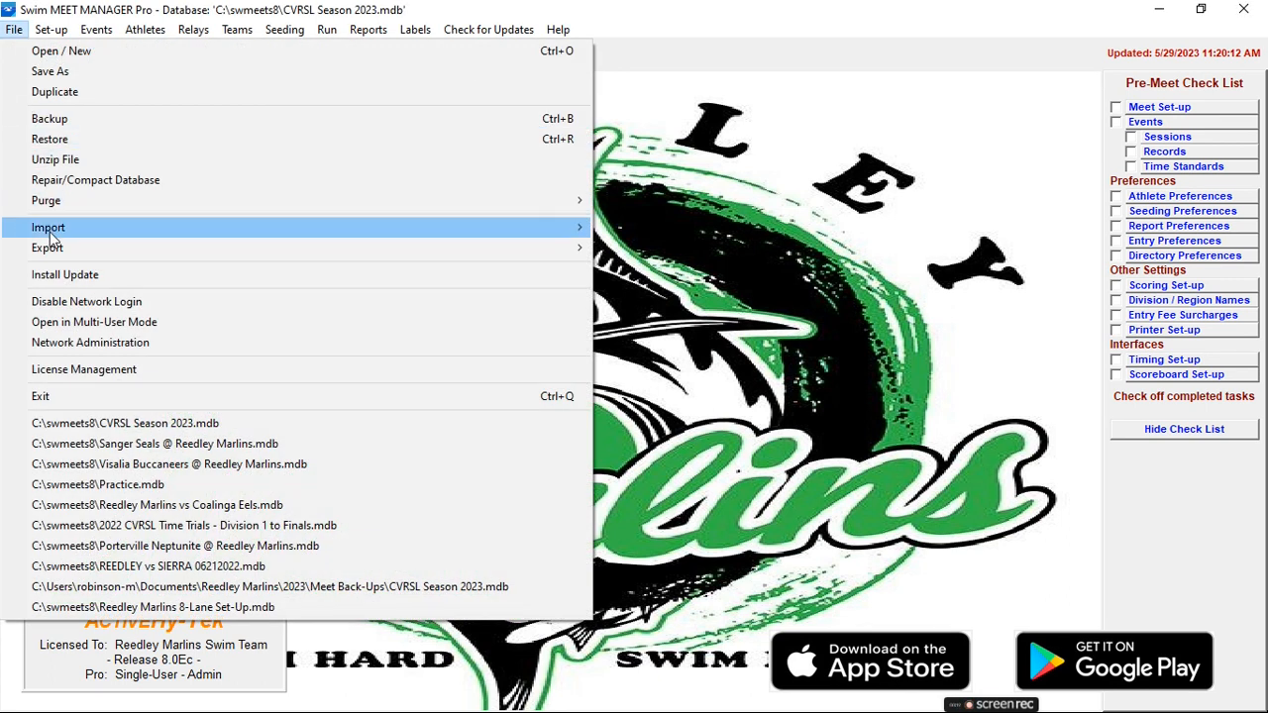
pyautogui.moveTo(107, 230)
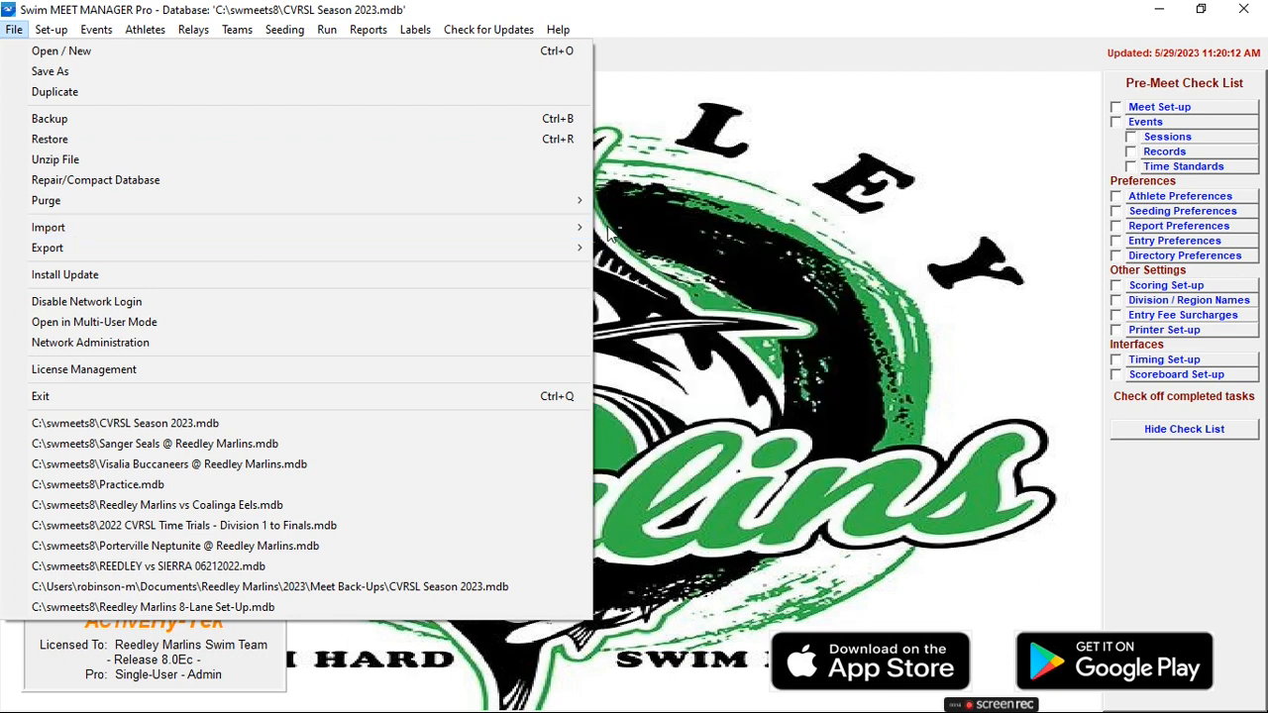
pyautogui.click(624, 230)
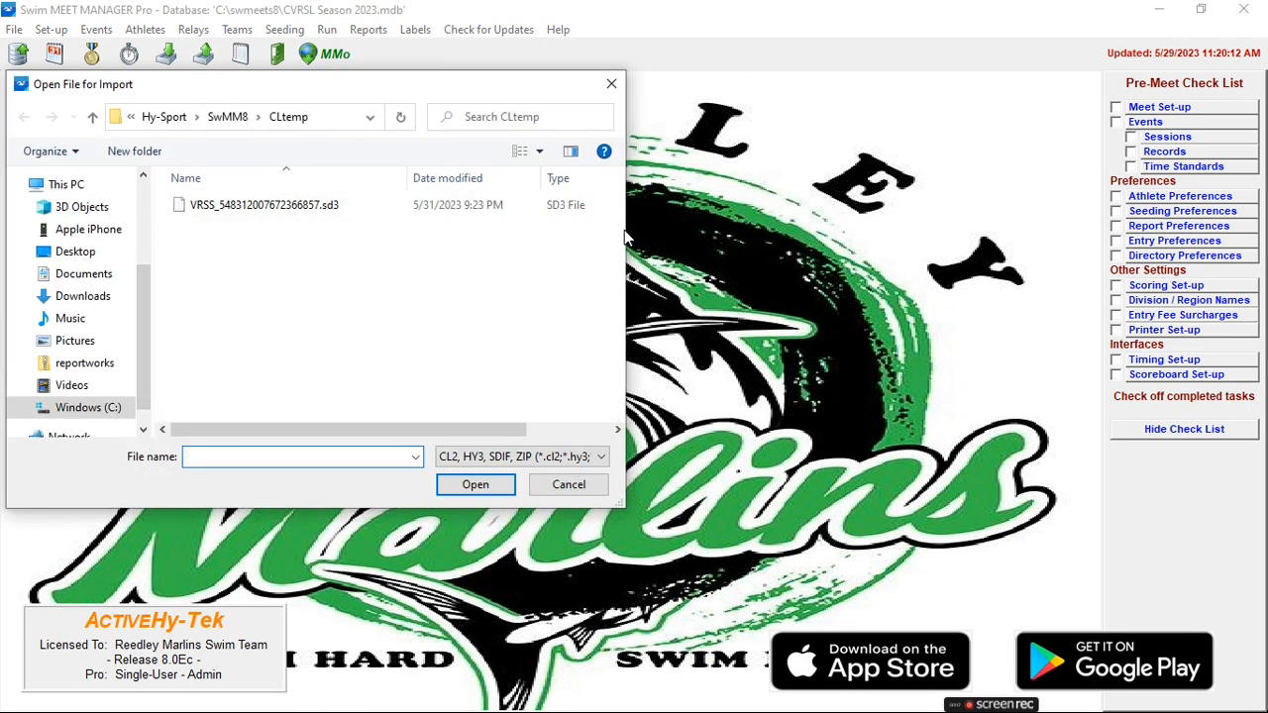
pyautogui.click(85, 296)
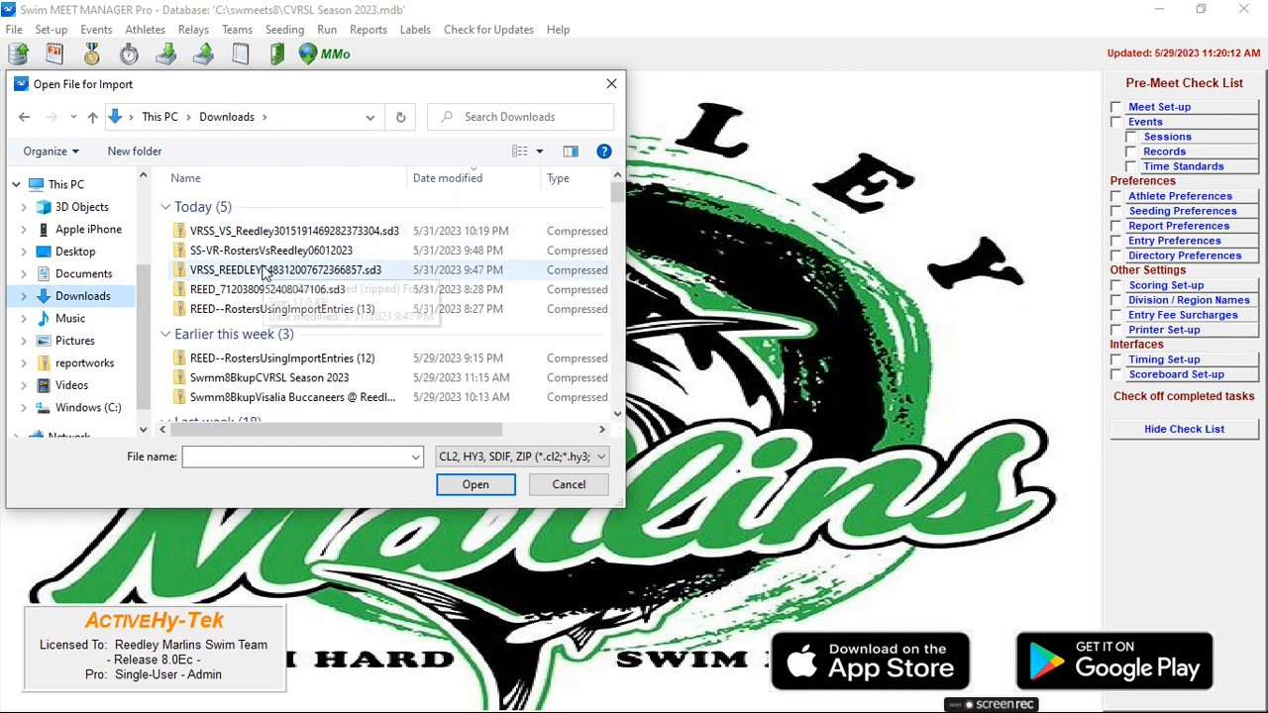
pyautogui.doubleClick(329, 235)
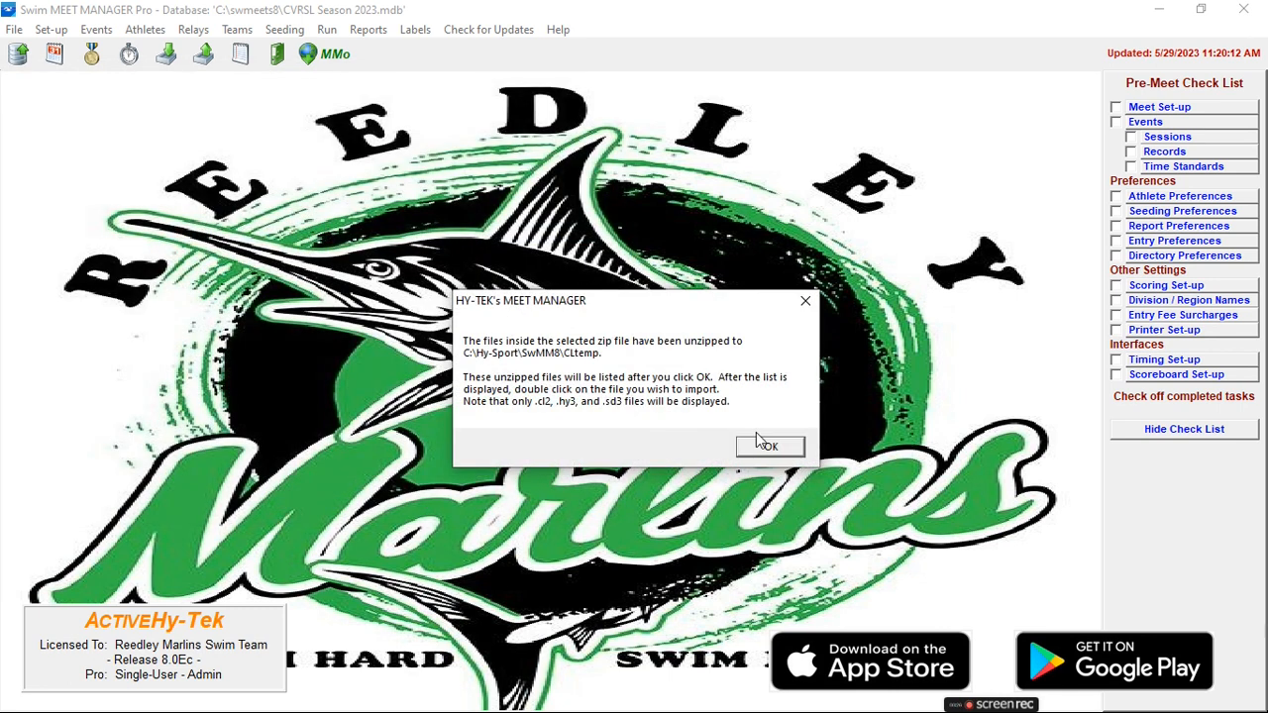
pyautogui.click(760, 442)
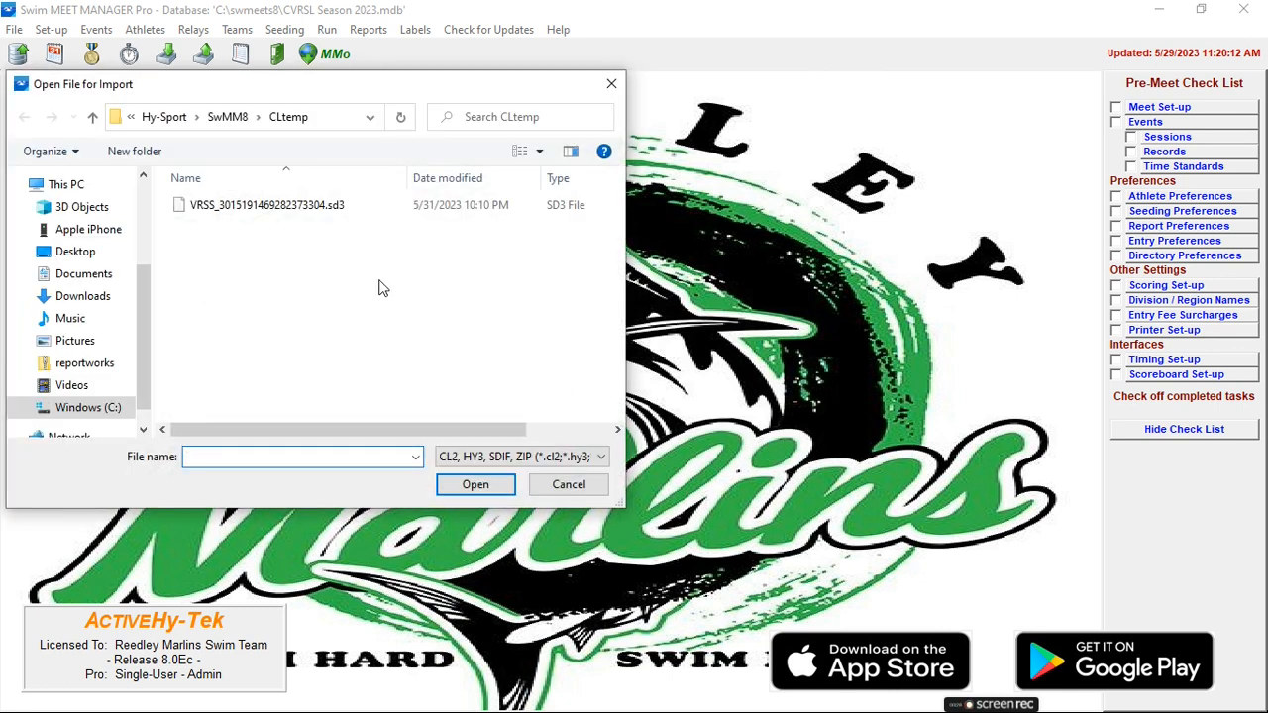
# Import the meet entries from VRSS_3015191469282373304.sd3, matching on event numbers, including No Time entries and skipping Time Trial events.
pyautogui.click(288, 205)
pyautogui.doubleClick(289, 205)
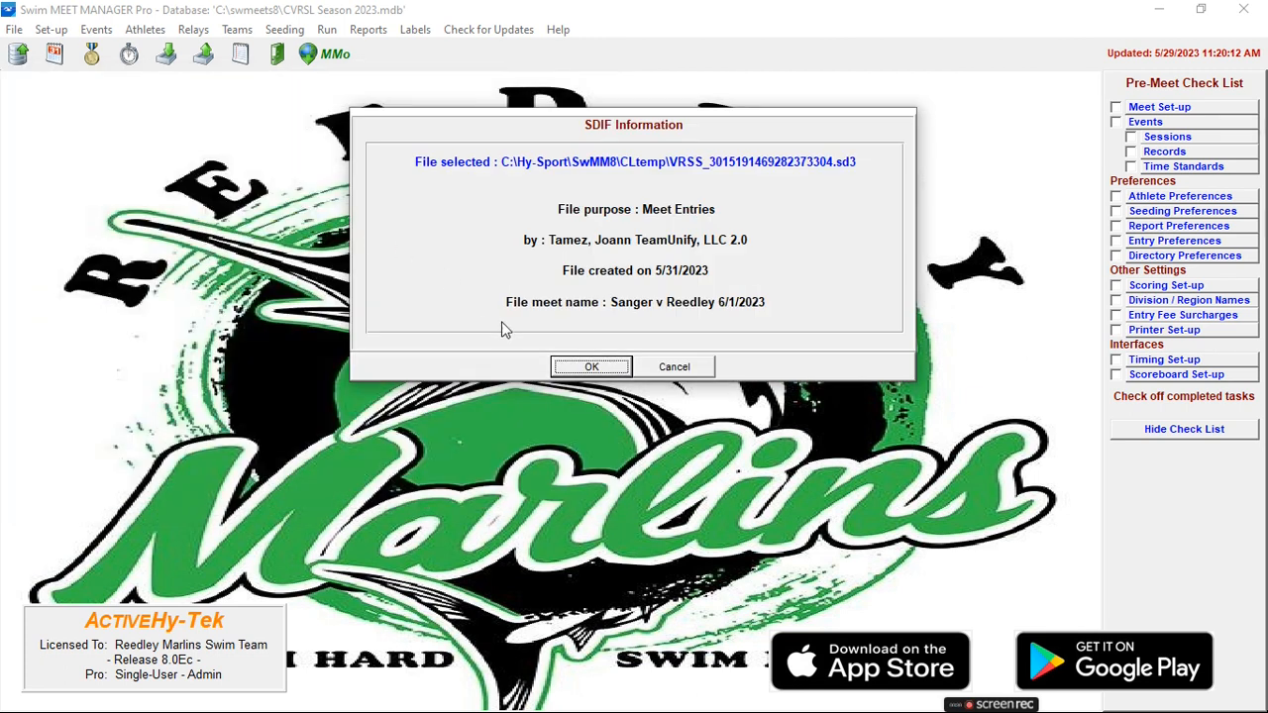
pyautogui.click(557, 366)
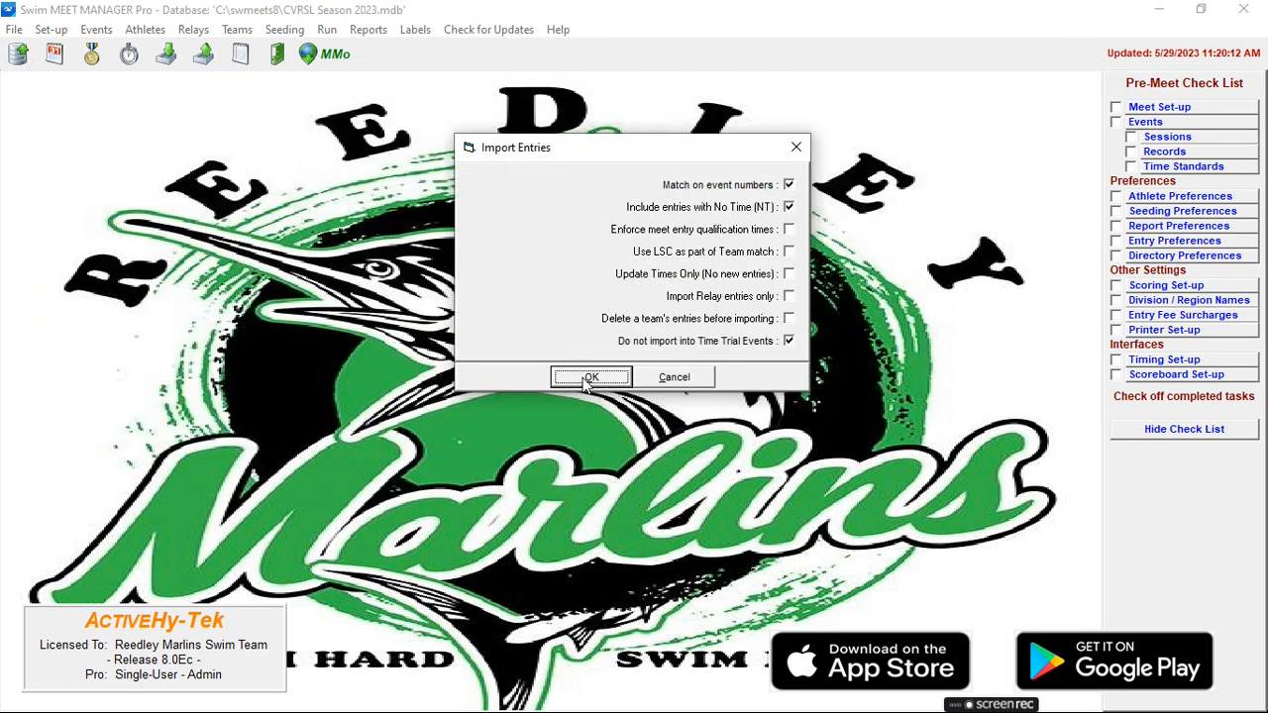
pyautogui.click(583, 380)
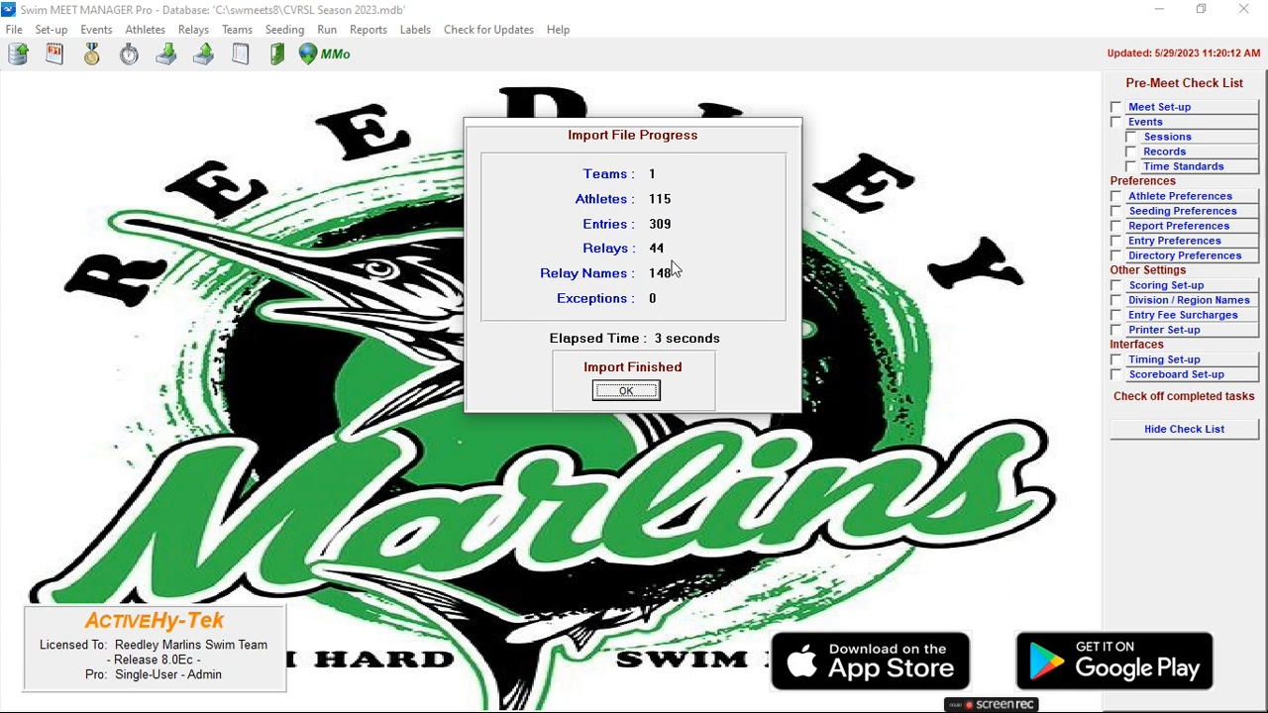
pyautogui.click(624, 391)
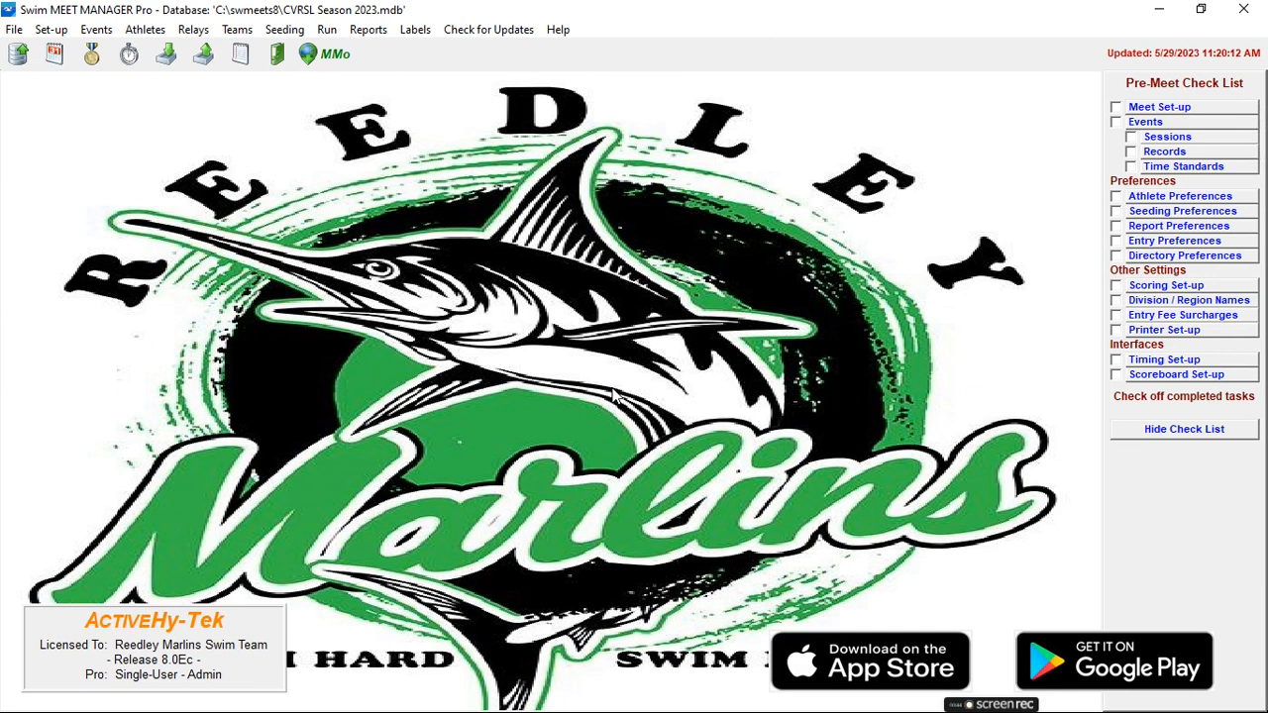
# Open the athletes list and filter it to the Sanger Seals (SS-VR) team.
pyautogui.click(151, 30)
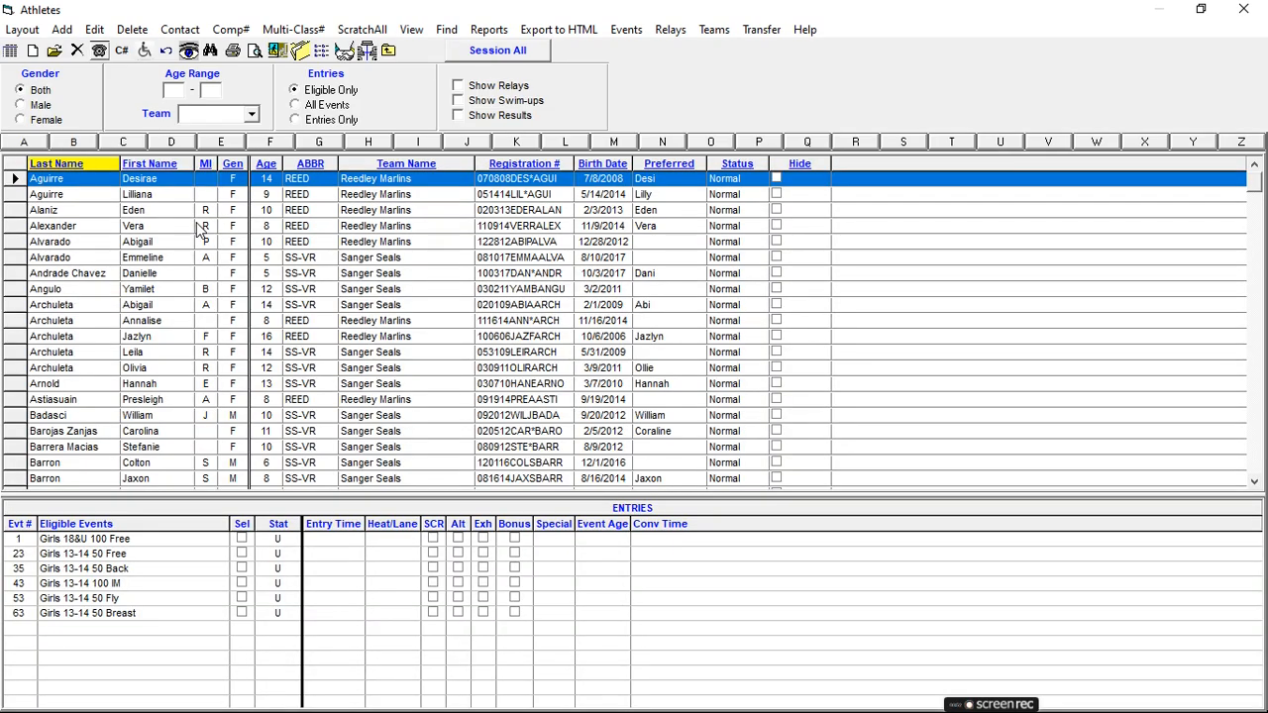
pyautogui.click(251, 114)
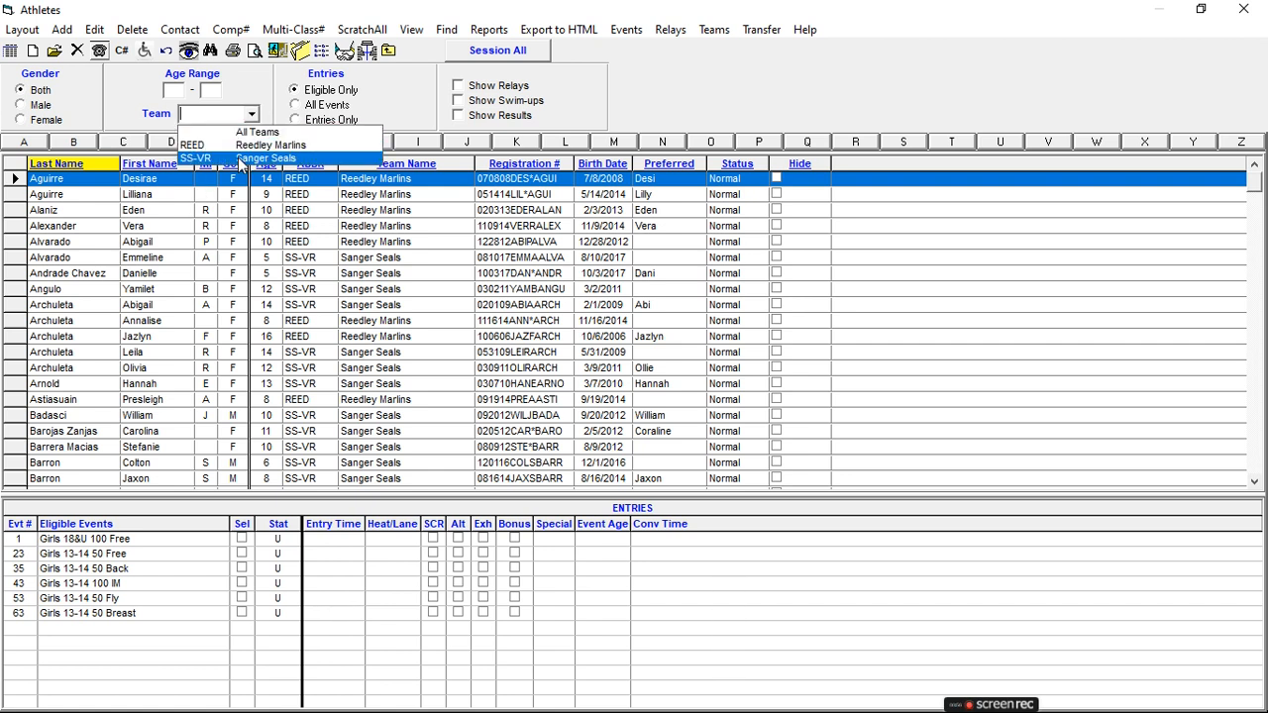
pyautogui.click(238, 159)
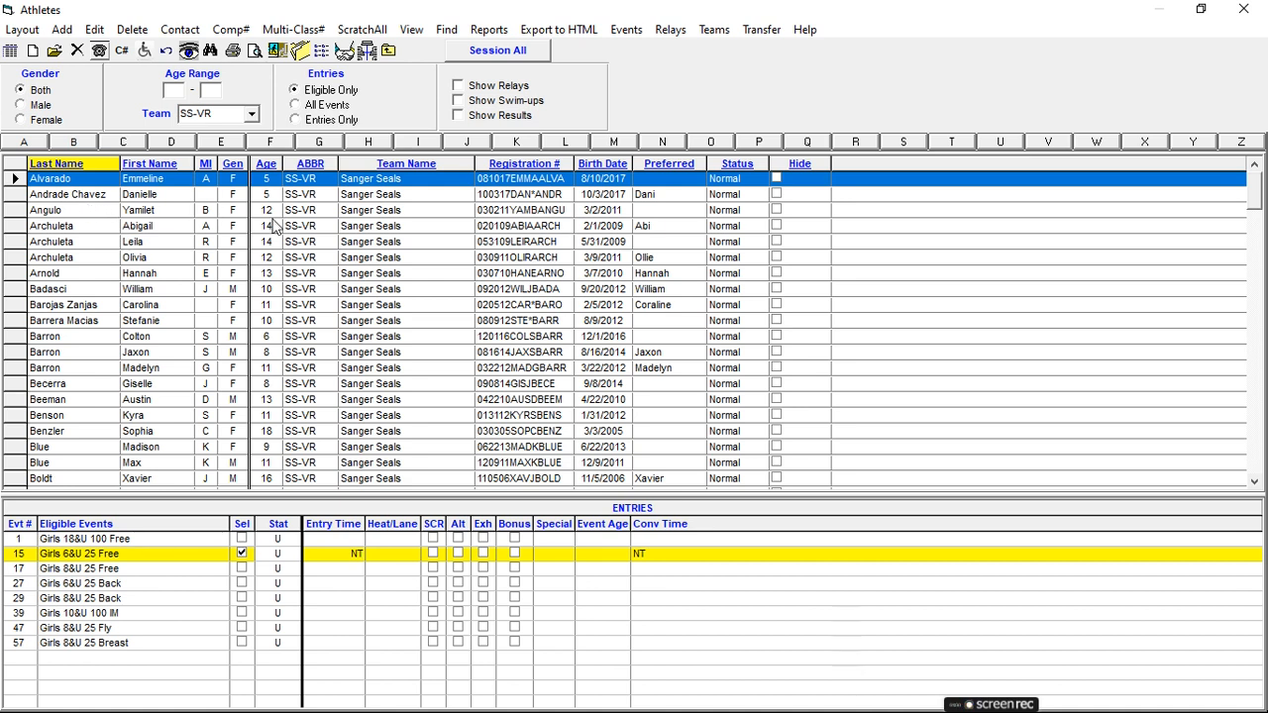
# Check the imported event entries and entry times of several Sanger Seals athletes, and close the athletes list.
pyautogui.click(90, 198)
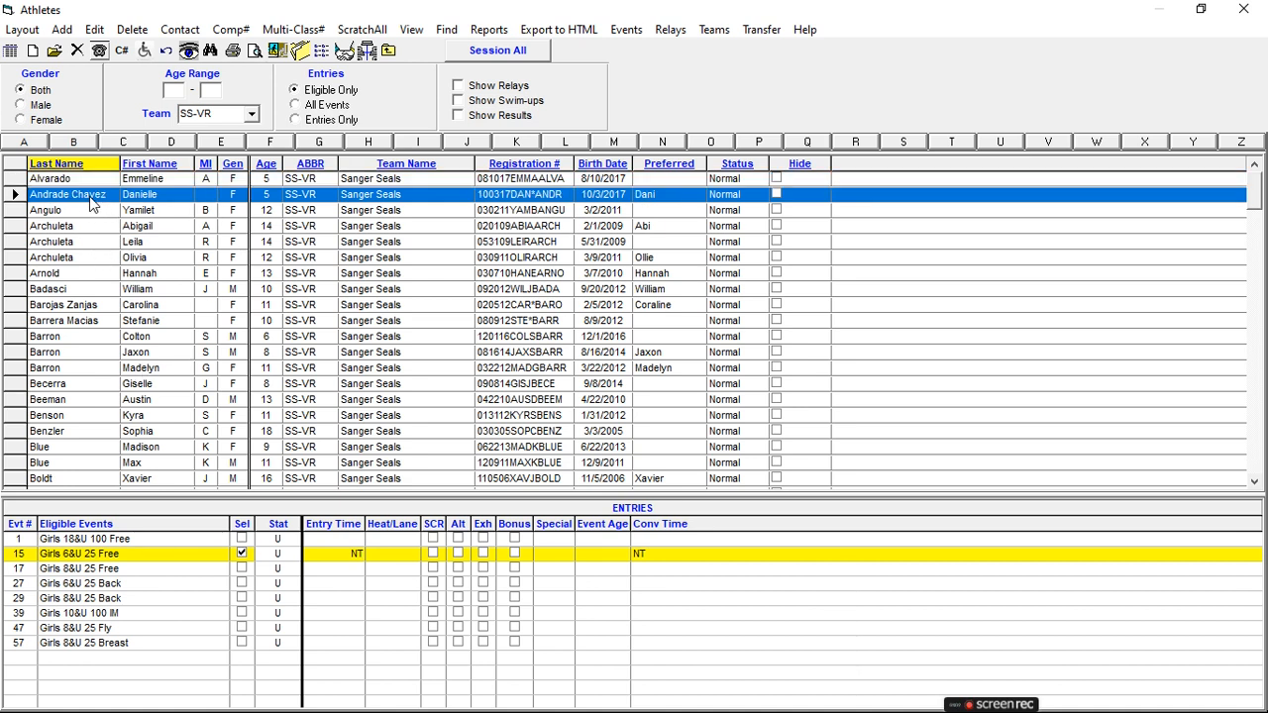
pyautogui.click(93, 213)
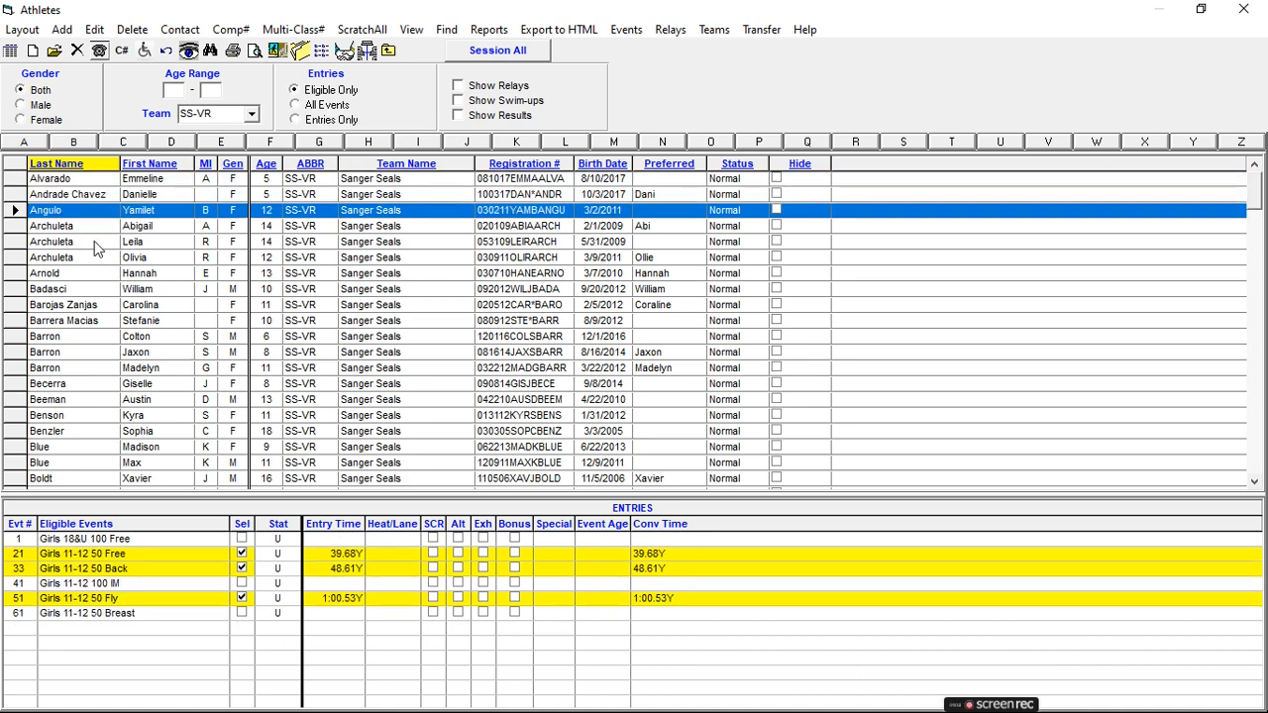
pyautogui.click(95, 242)
pyautogui.click(93, 271)
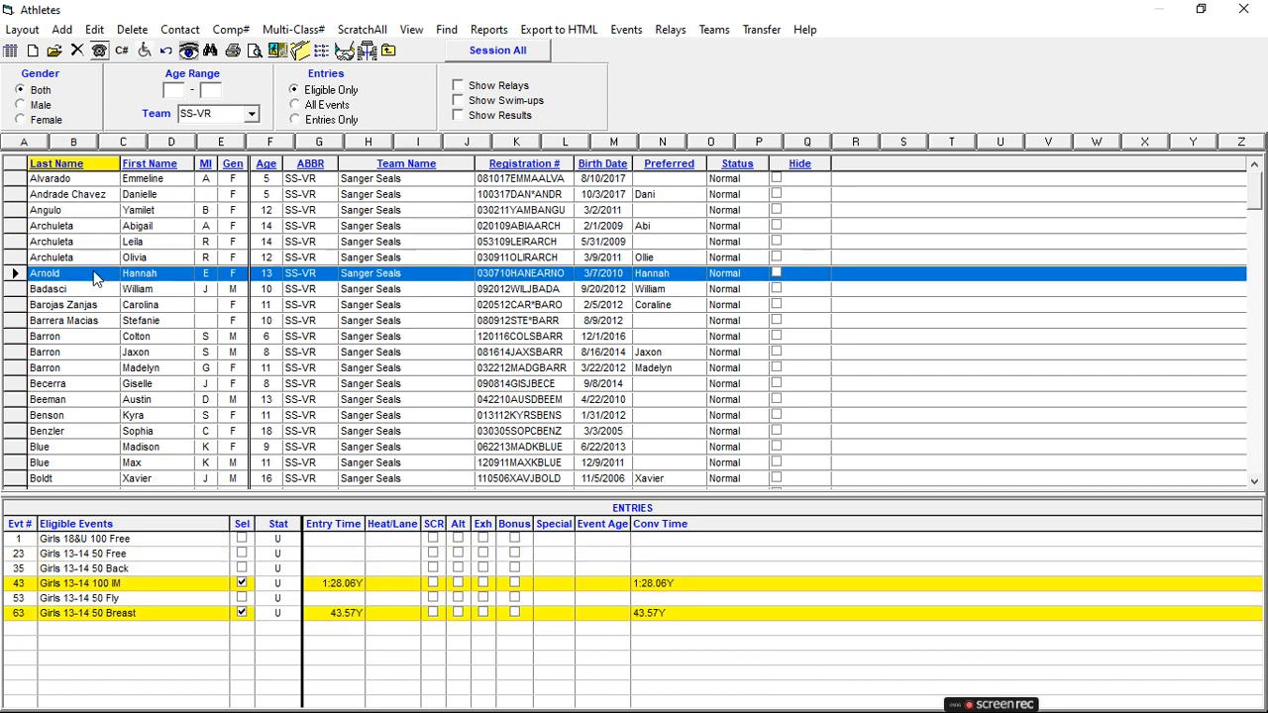
pyautogui.click(92, 322)
pyautogui.click(87, 354)
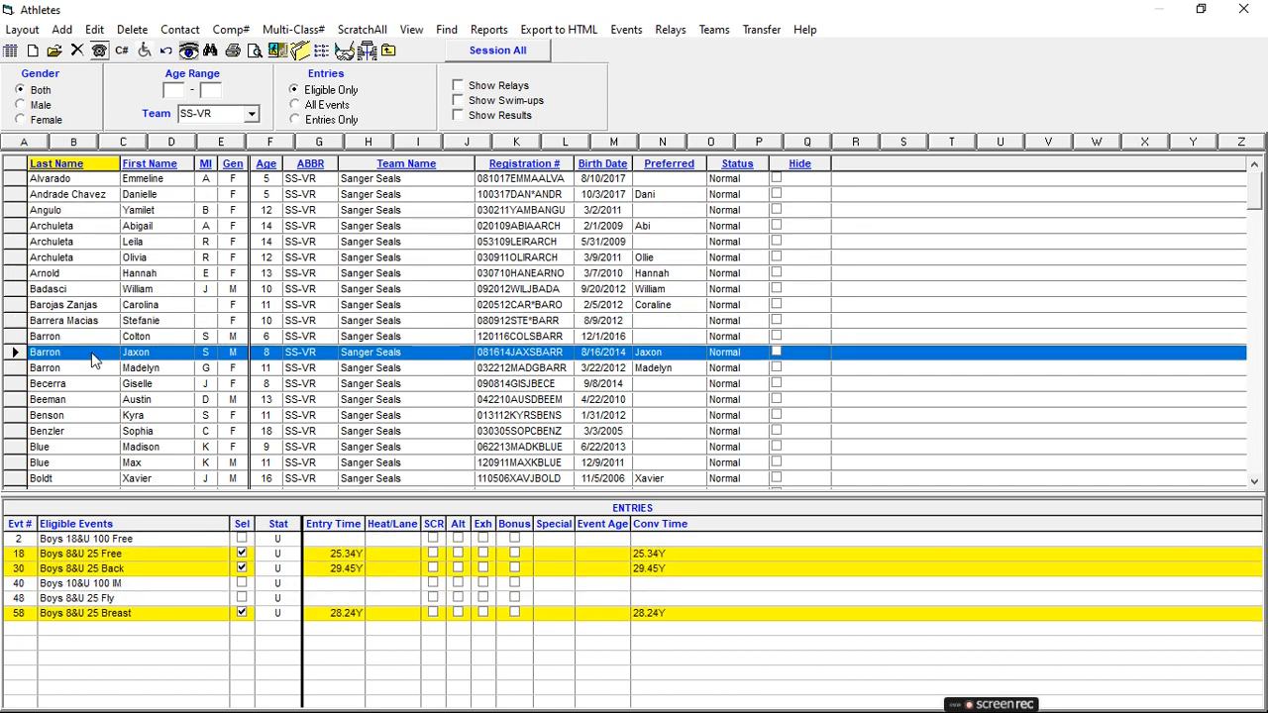
pyautogui.click(99, 386)
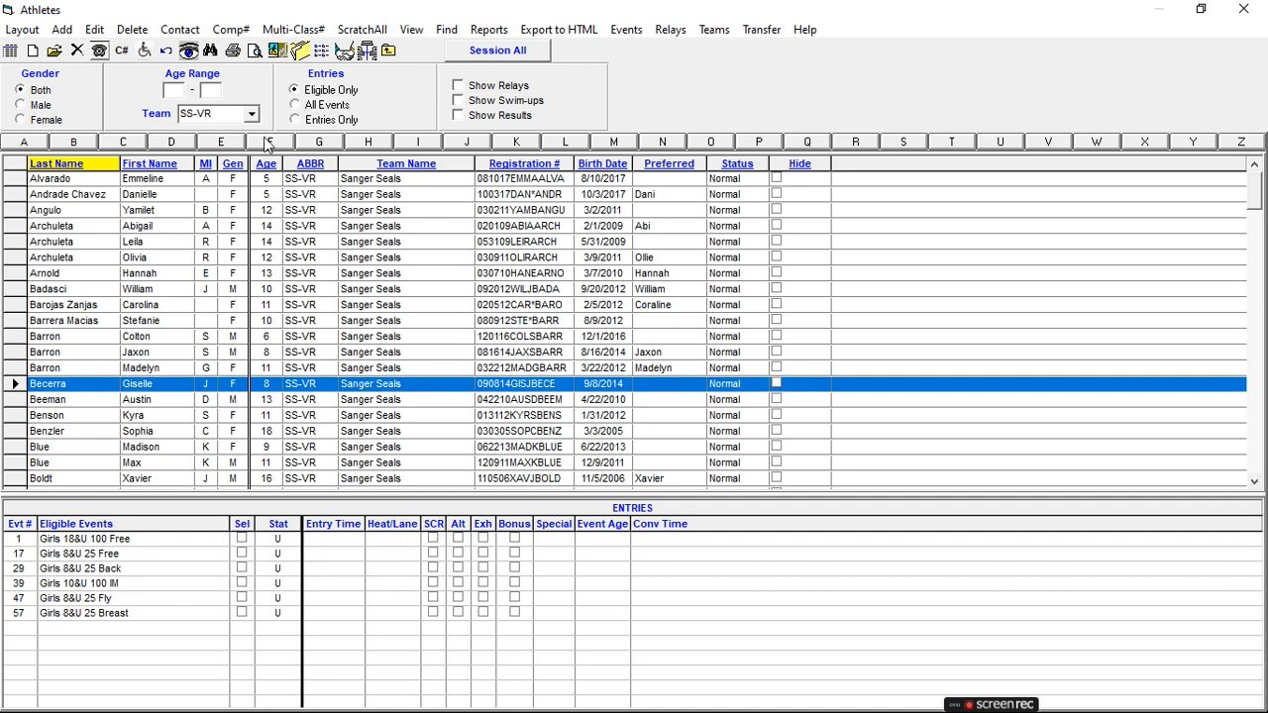
pyautogui.click(389, 49)
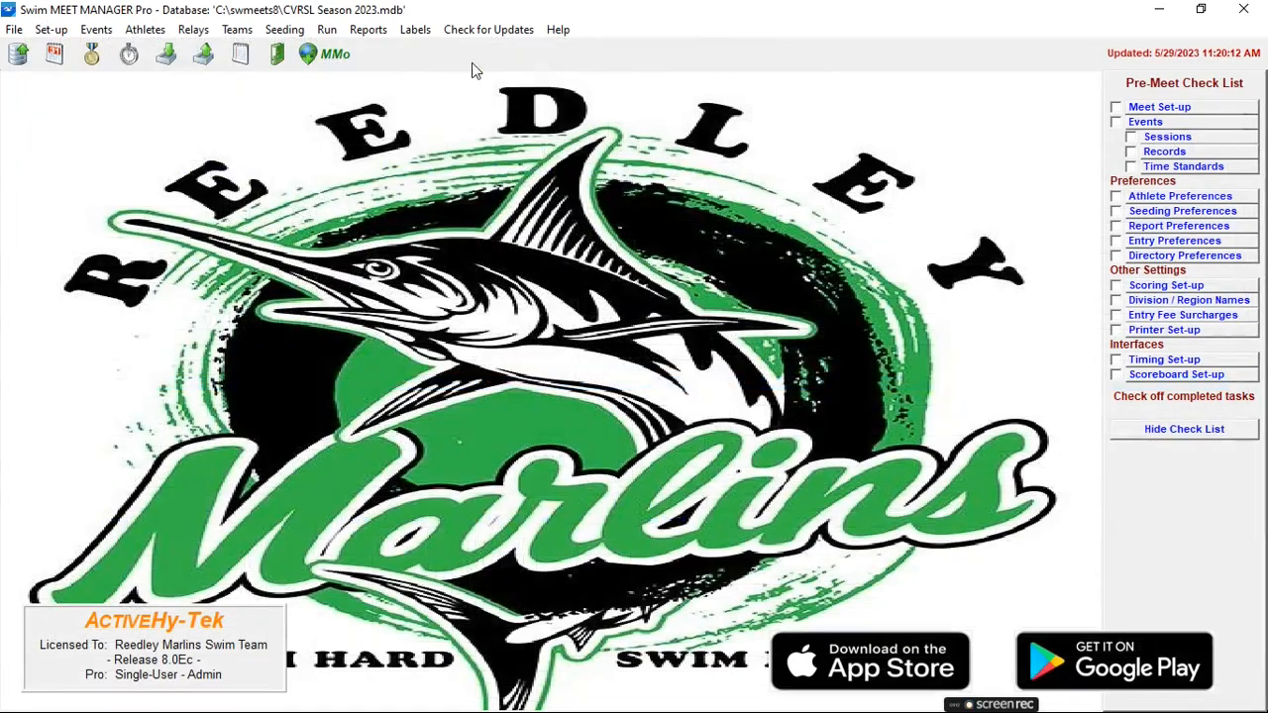
# Mark Meet Set-up, Events, Sessions, Records, Time Standards and Athlete Preferences as completed in the pre-meet check list.
pyautogui.click(1116, 107)
pyautogui.click(1116, 121)
pyautogui.click(1130, 137)
pyautogui.click(1131, 151)
pyautogui.click(1131, 167)
# Review the standard lane preferences for 8 lanes in the seeding preferences.
pyautogui.click(1139, 214)
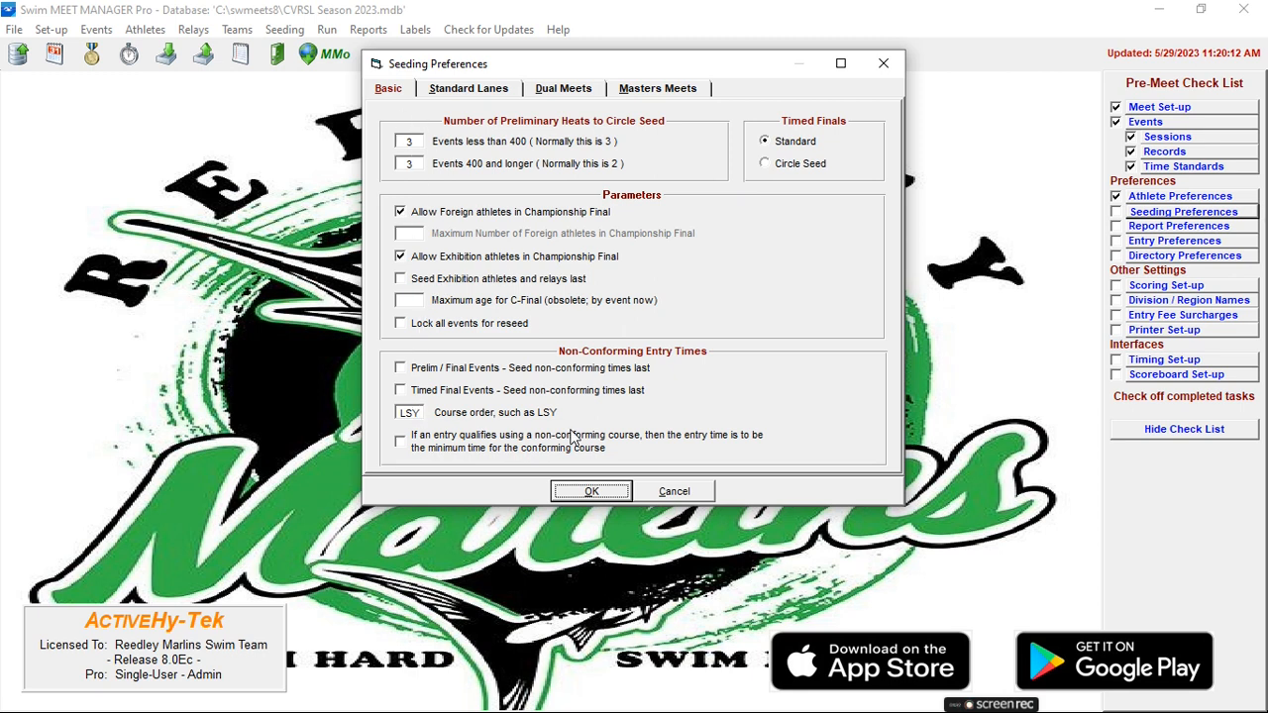
pyautogui.click(474, 89)
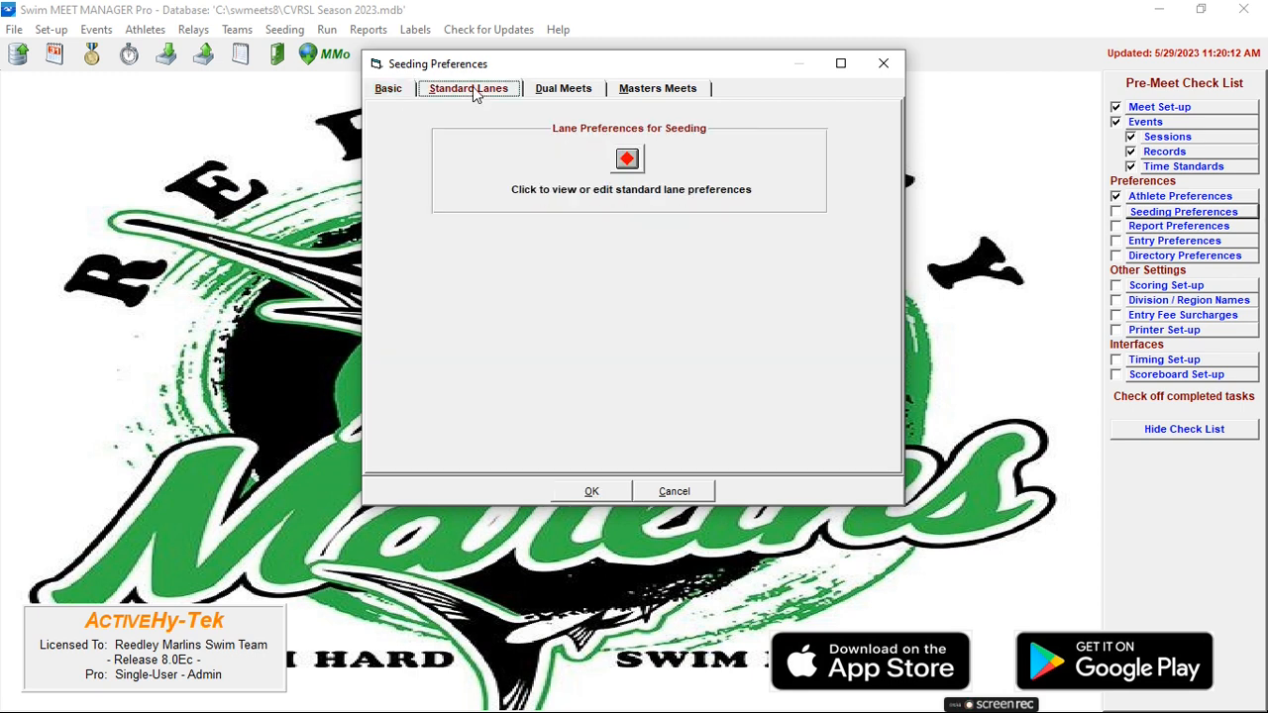
pyautogui.click(626, 158)
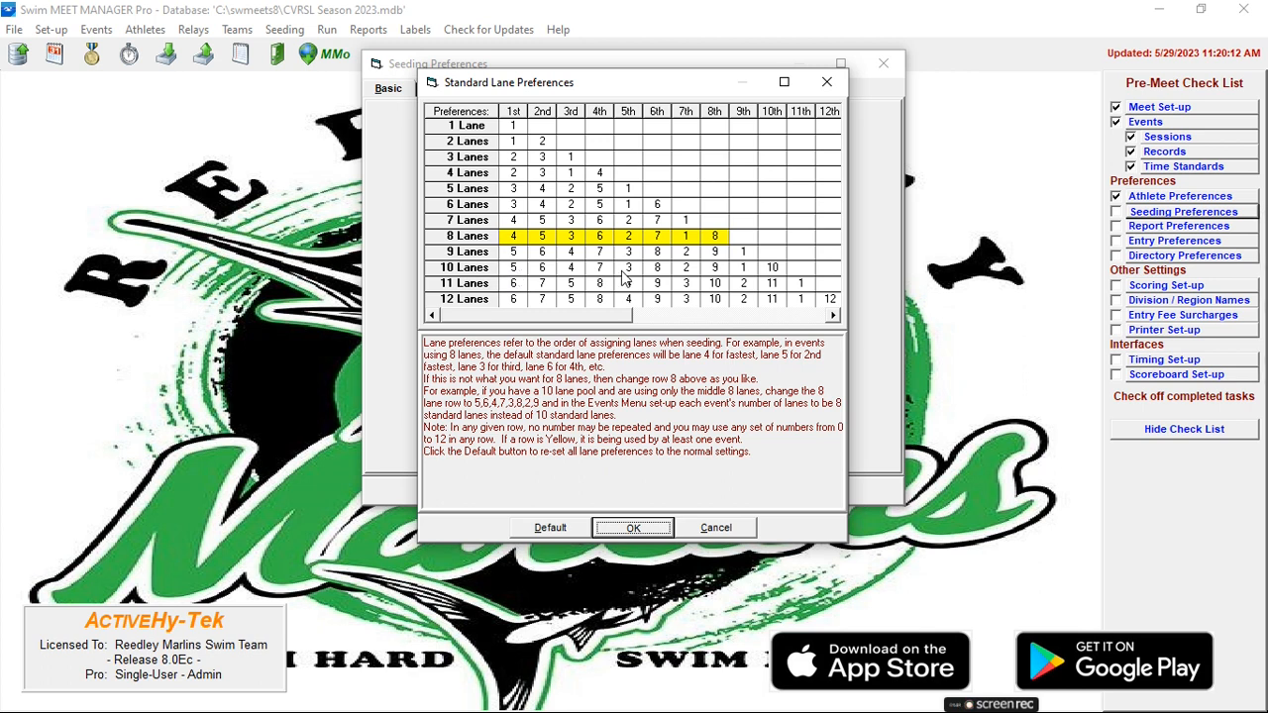
pyautogui.click(488, 273)
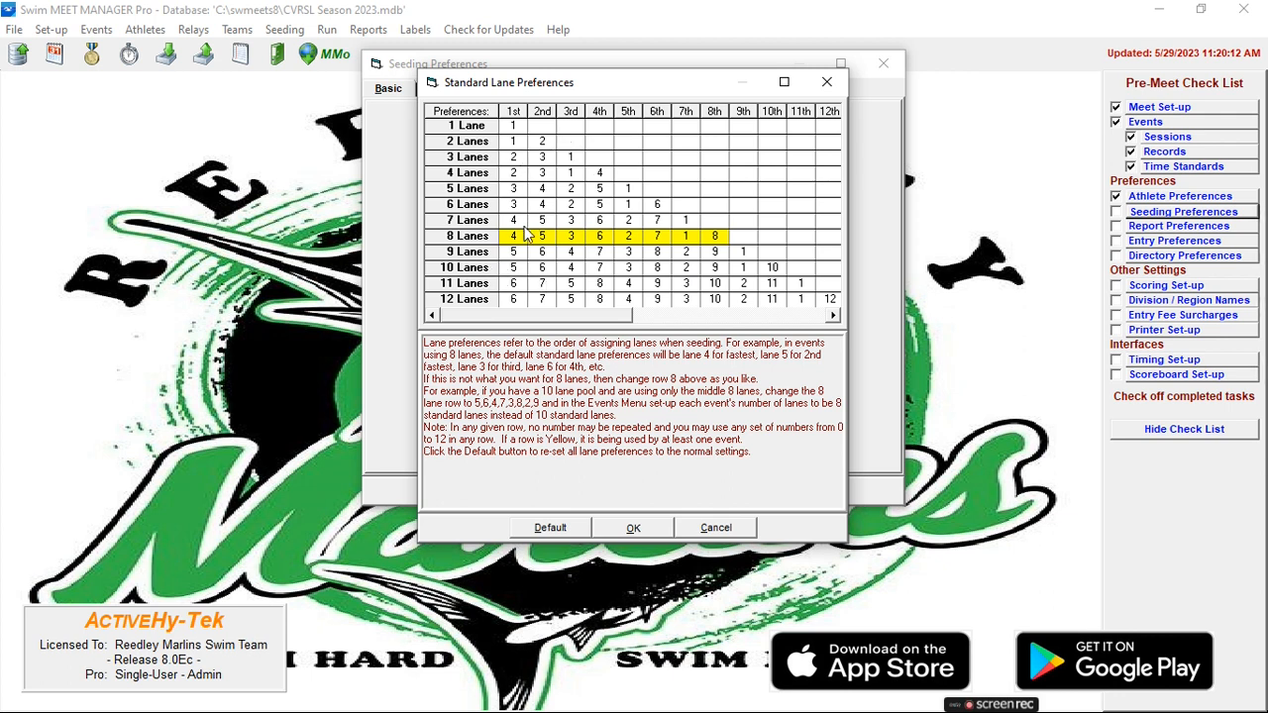
pyautogui.click(633, 527)
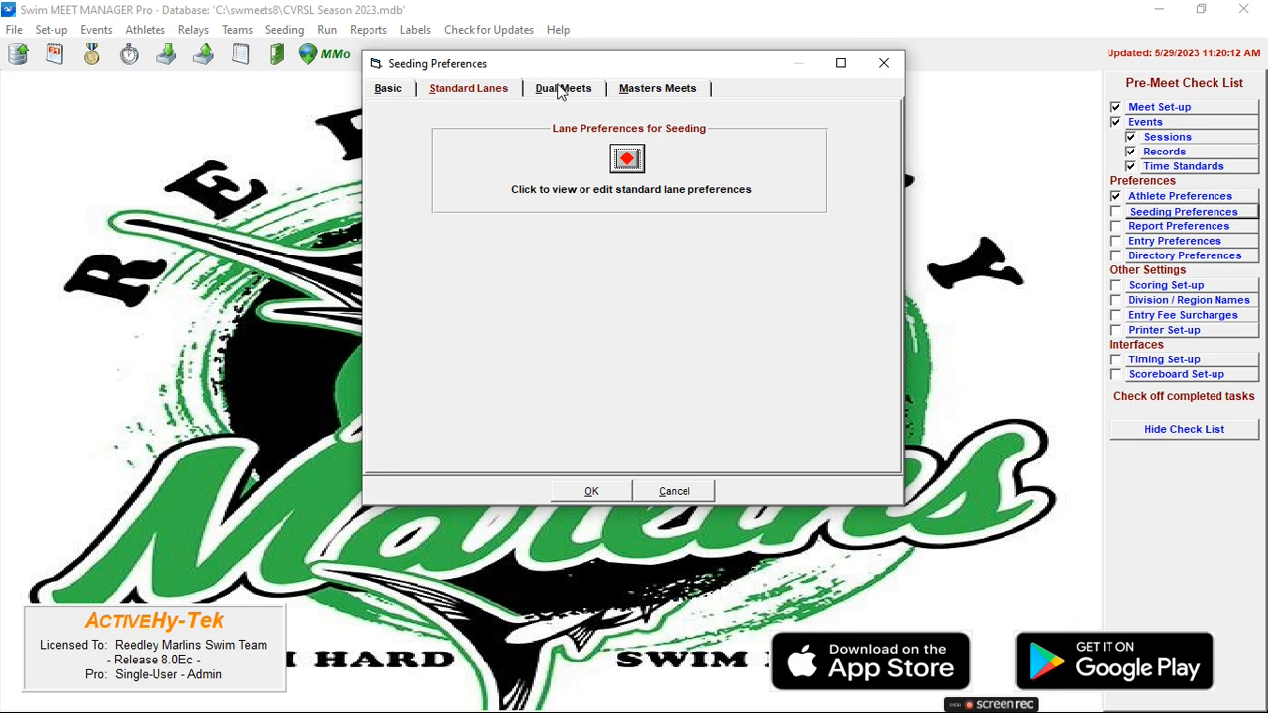
# Assign Sanger Seals to lanes 1, 3, 5 and 7 in the dual-meet seeding preferences.
pyautogui.click(560, 91)
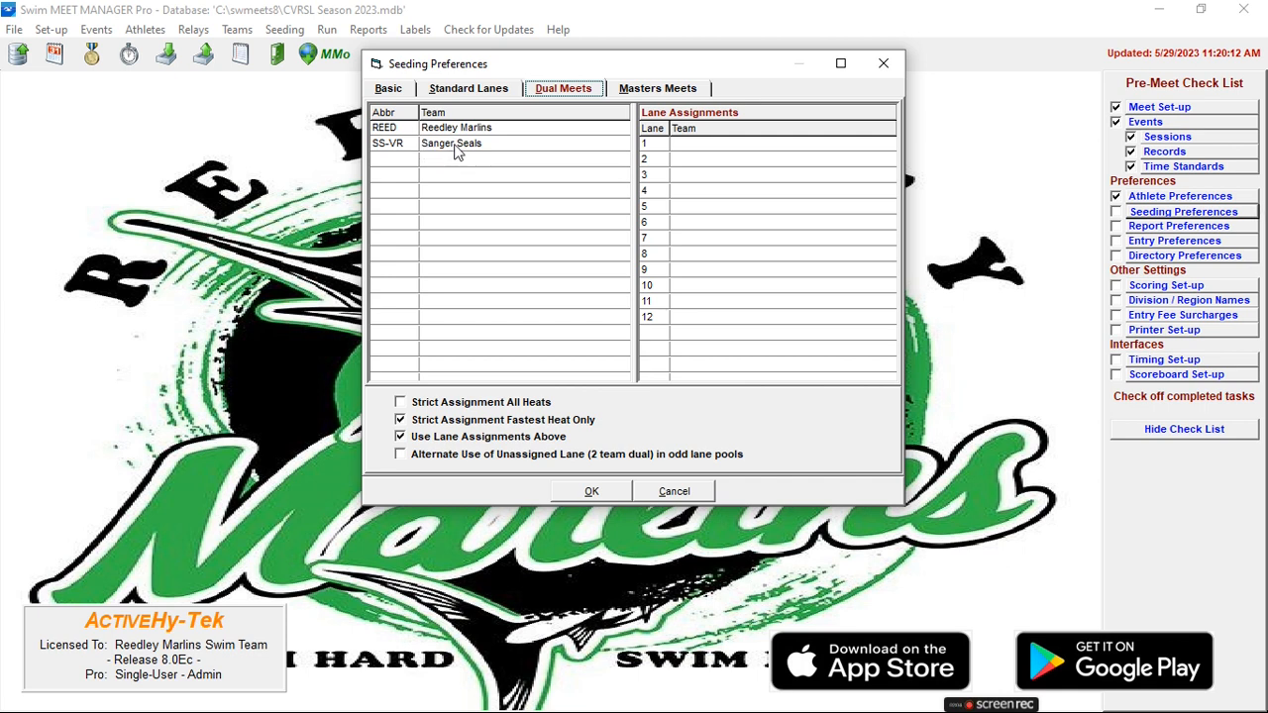
pyautogui.moveTo(456, 149); pyautogui.dragTo(717, 144)
pyautogui.moveTo(477, 148); pyautogui.dragTo(700, 178)
pyautogui.moveTo(478, 147); pyautogui.dragTo(703, 206)
pyautogui.moveTo(477, 151); pyautogui.dragTo(700, 239)
# Assign Reedley Marlins to lanes 2, 4, 6 and 8, and mark Seeding Preferences as completed in the check list.
pyautogui.moveTo(466, 136); pyautogui.dragTo(705, 161)
pyautogui.moveTo(479, 128); pyautogui.dragTo(701, 194)
pyautogui.moveTo(492, 129); pyautogui.dragTo(704, 224)
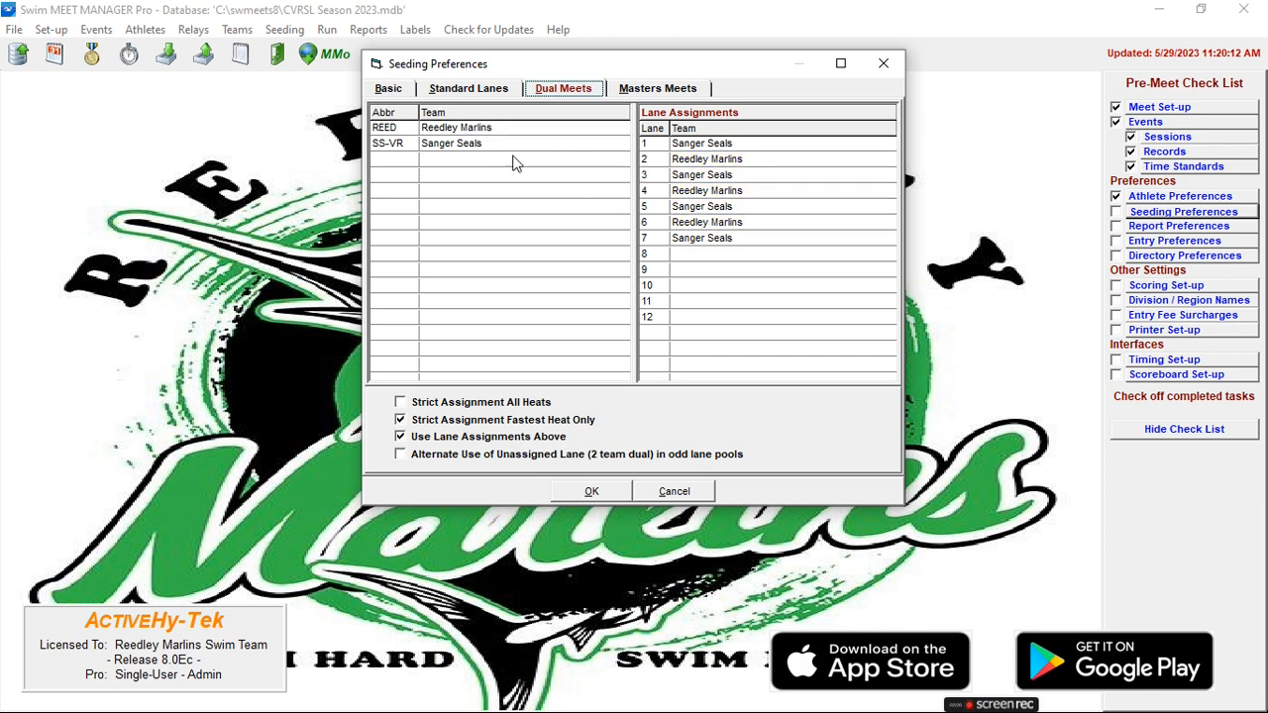
pyautogui.moveTo(485, 135); pyautogui.dragTo(705, 260)
pyautogui.click(588, 492)
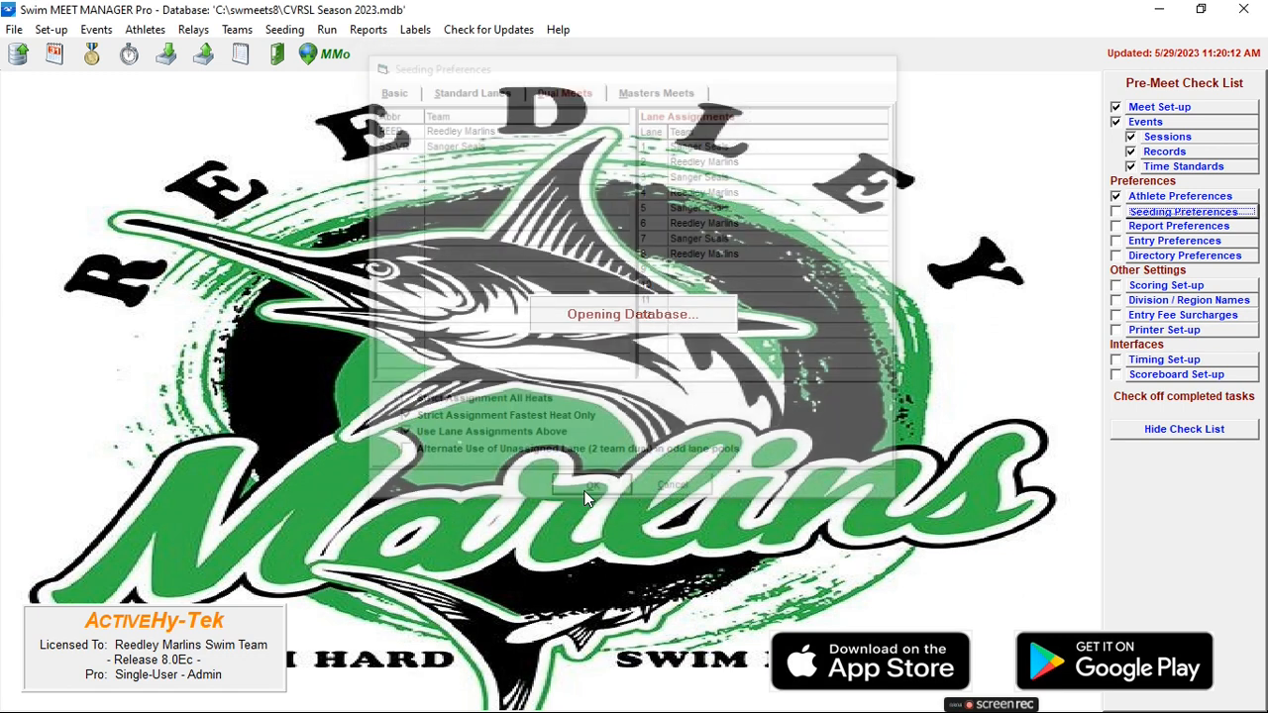
pyautogui.click(1117, 212)
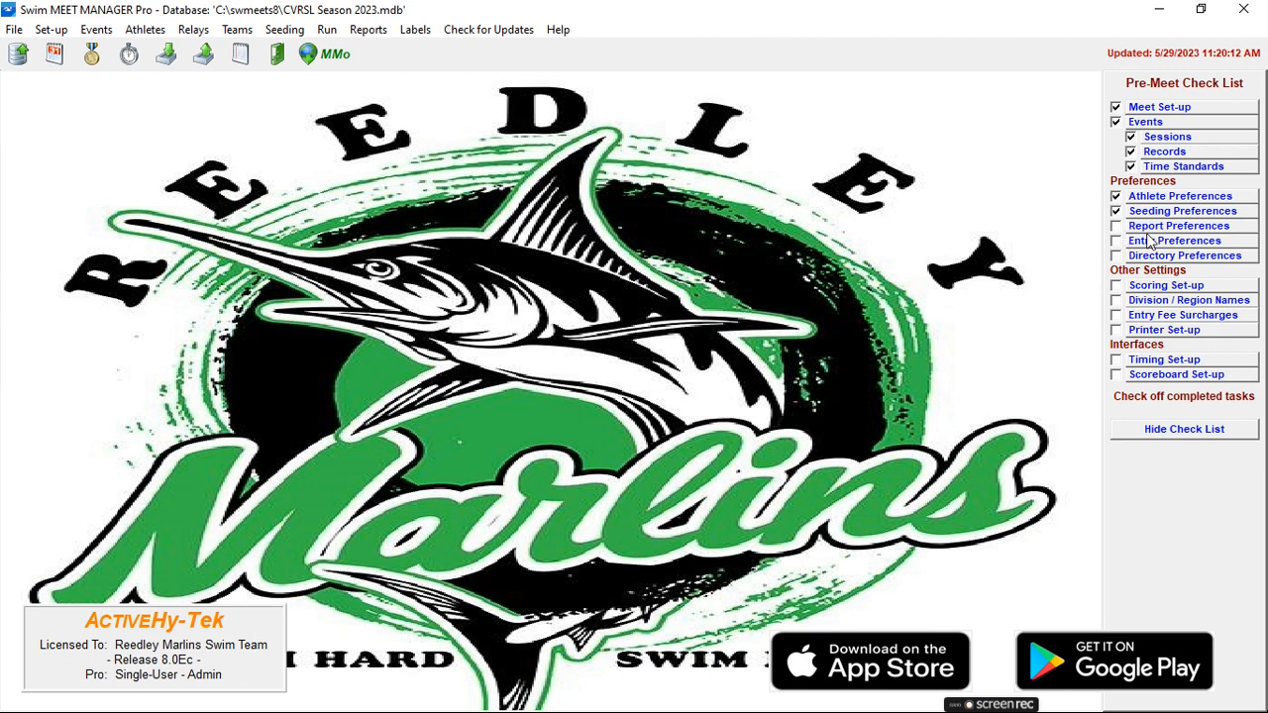
# Review the report preferences for formats, headers, punctuation, footer and printer options.
pyautogui.click(1141, 227)
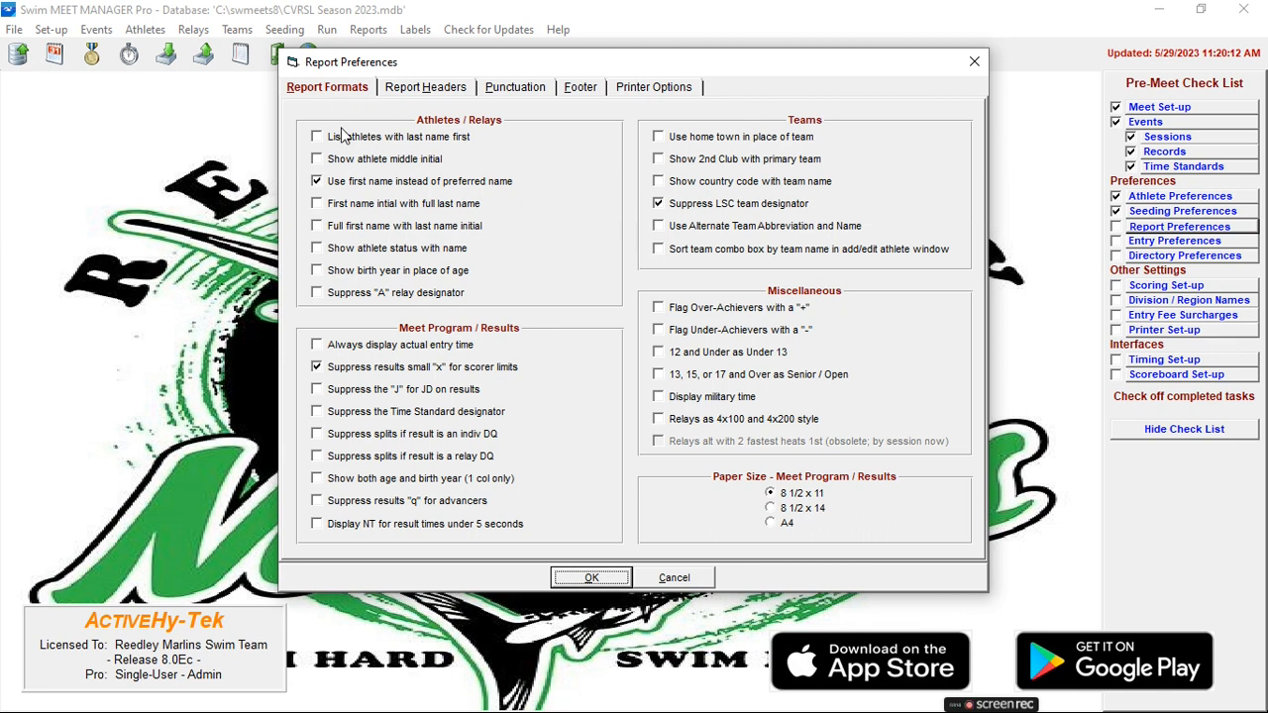
pyautogui.click(406, 91)
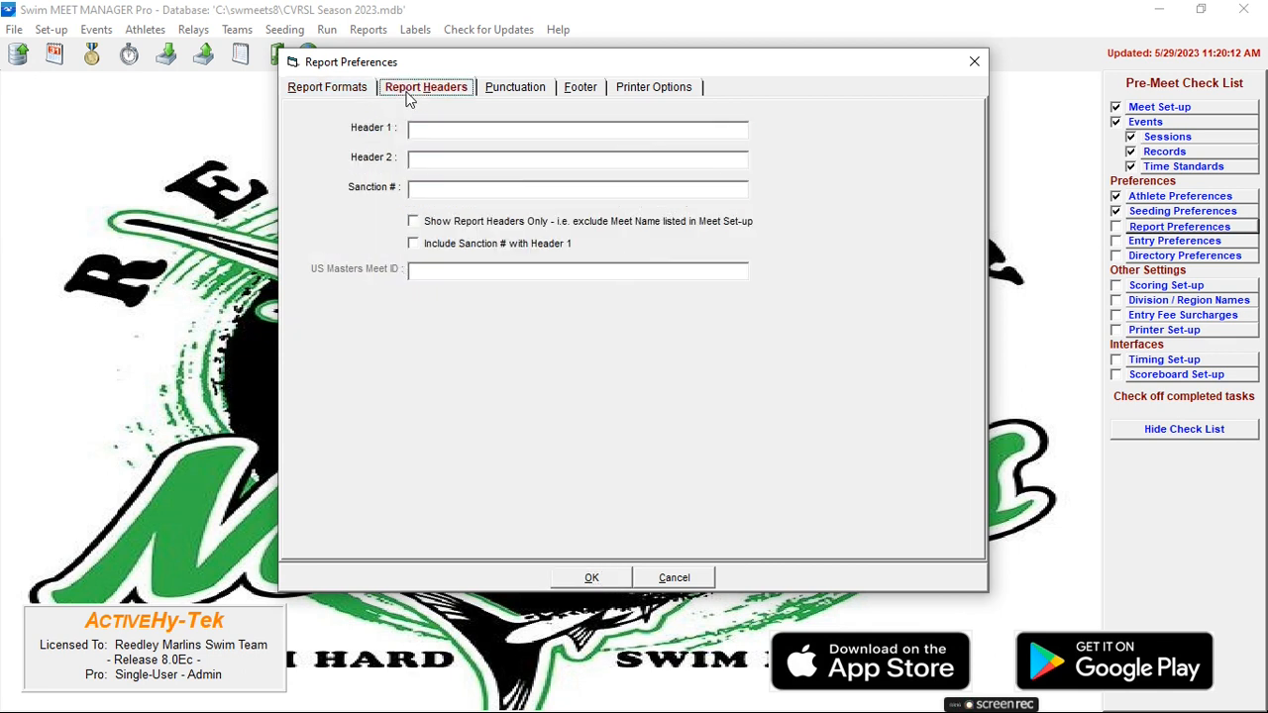
pyautogui.click(512, 91)
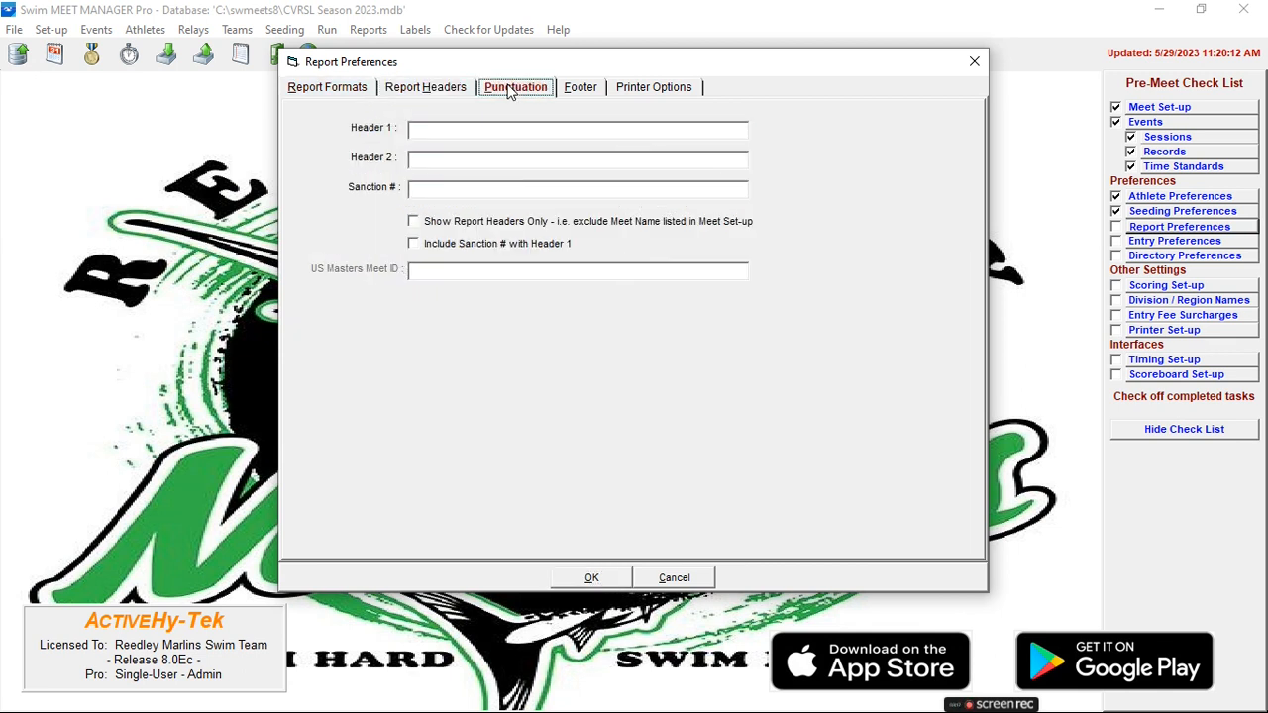
pyautogui.click(582, 91)
pyautogui.click(618, 89)
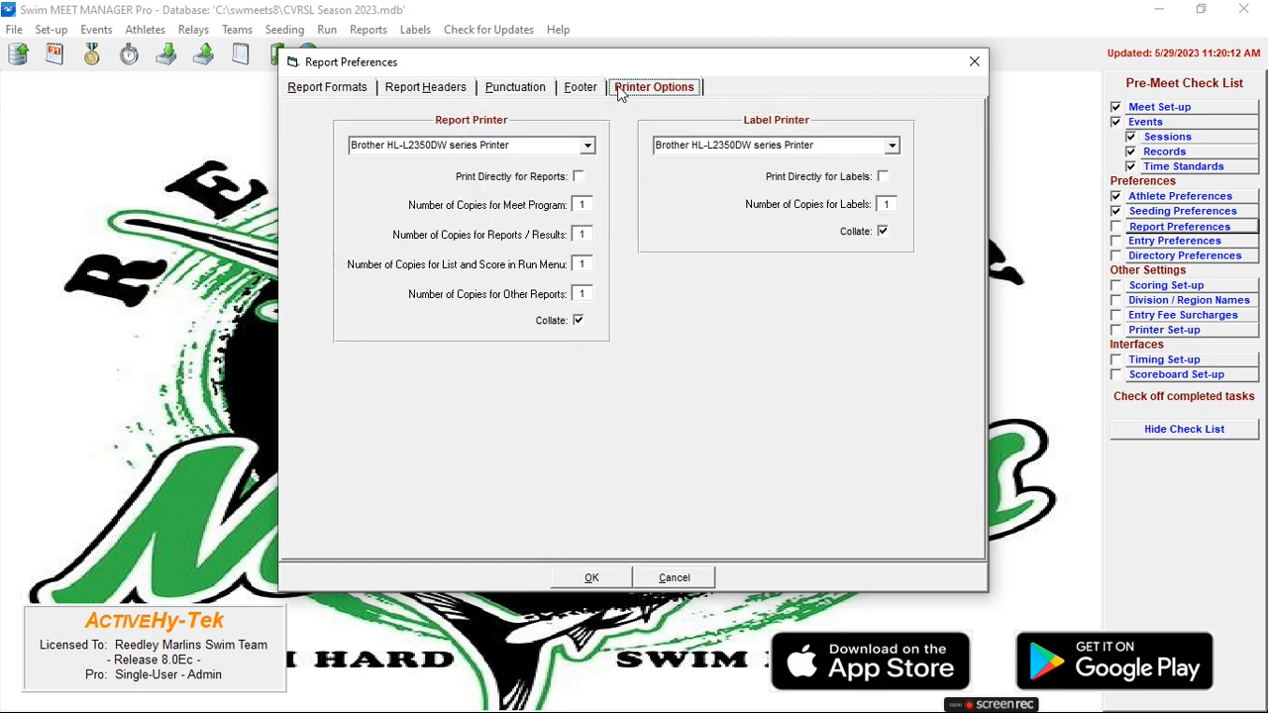
# Review the report and label printer choices, leave direct printing off for both, and accept the report preferences.
pyautogui.click(588, 147)
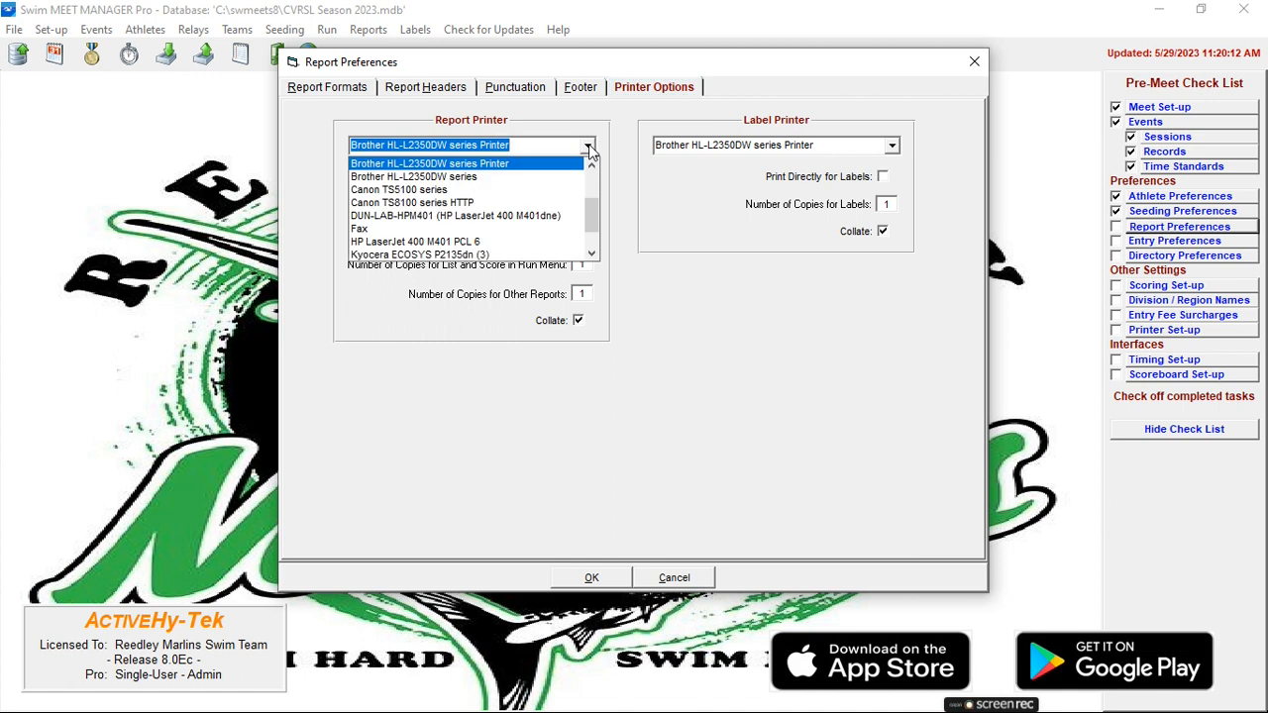
pyautogui.click(626, 161)
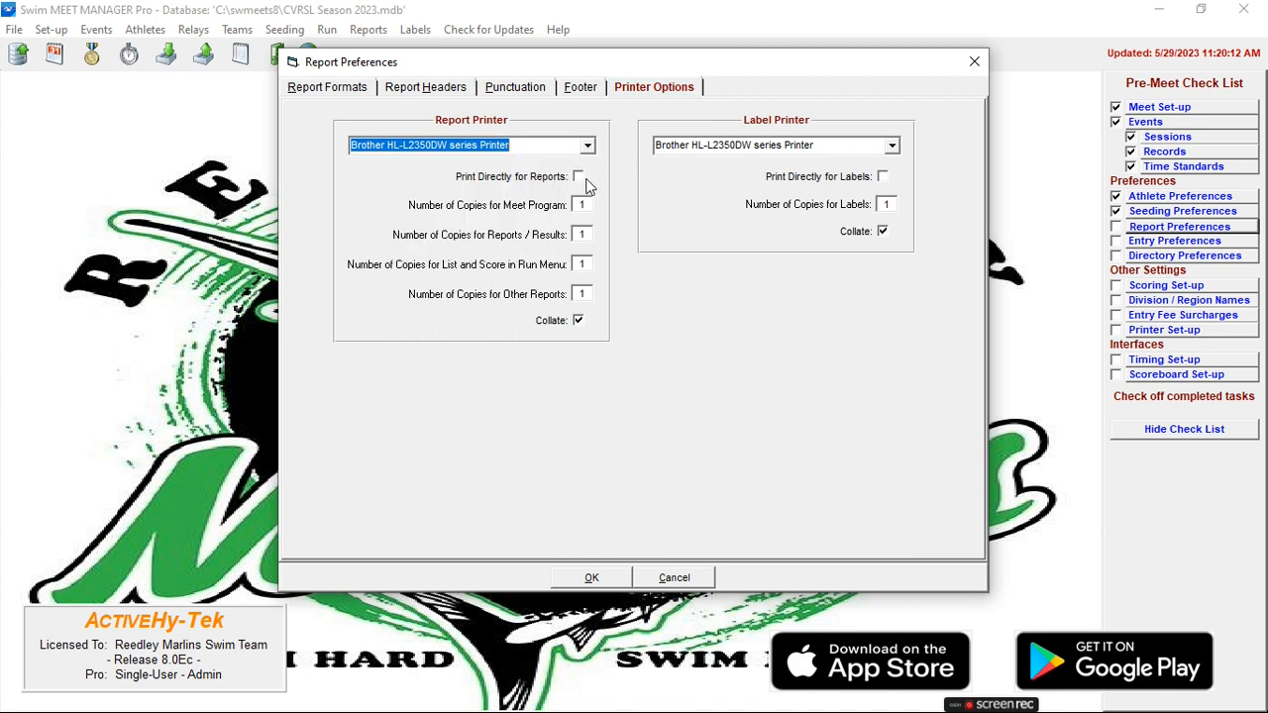
pyautogui.click(578, 177)
pyautogui.click(785, 150)
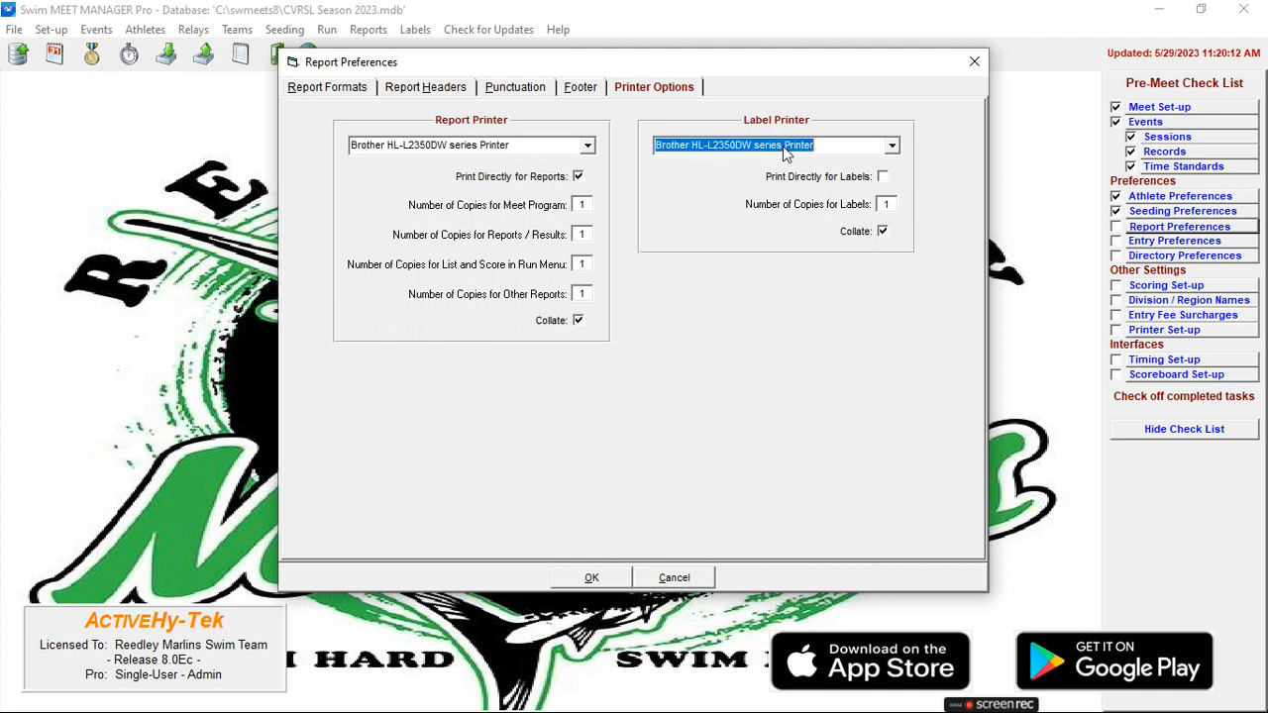
pyautogui.click(892, 146)
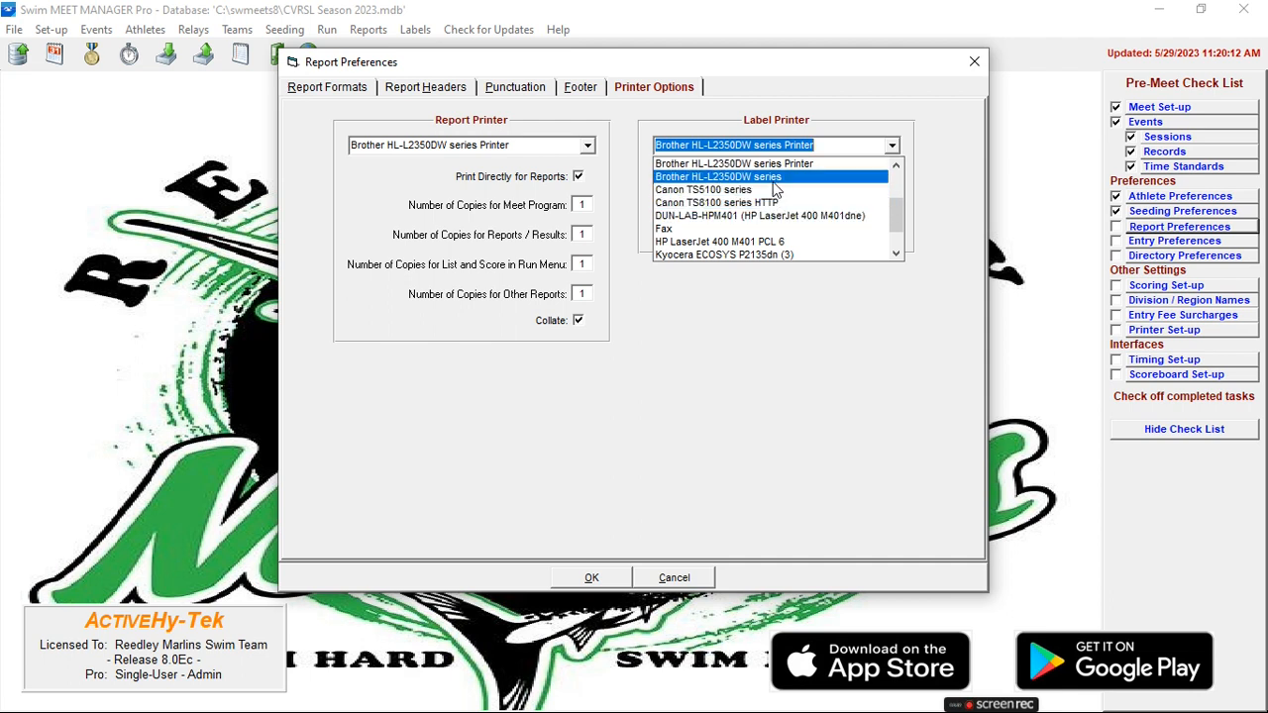
pyautogui.click(895, 114)
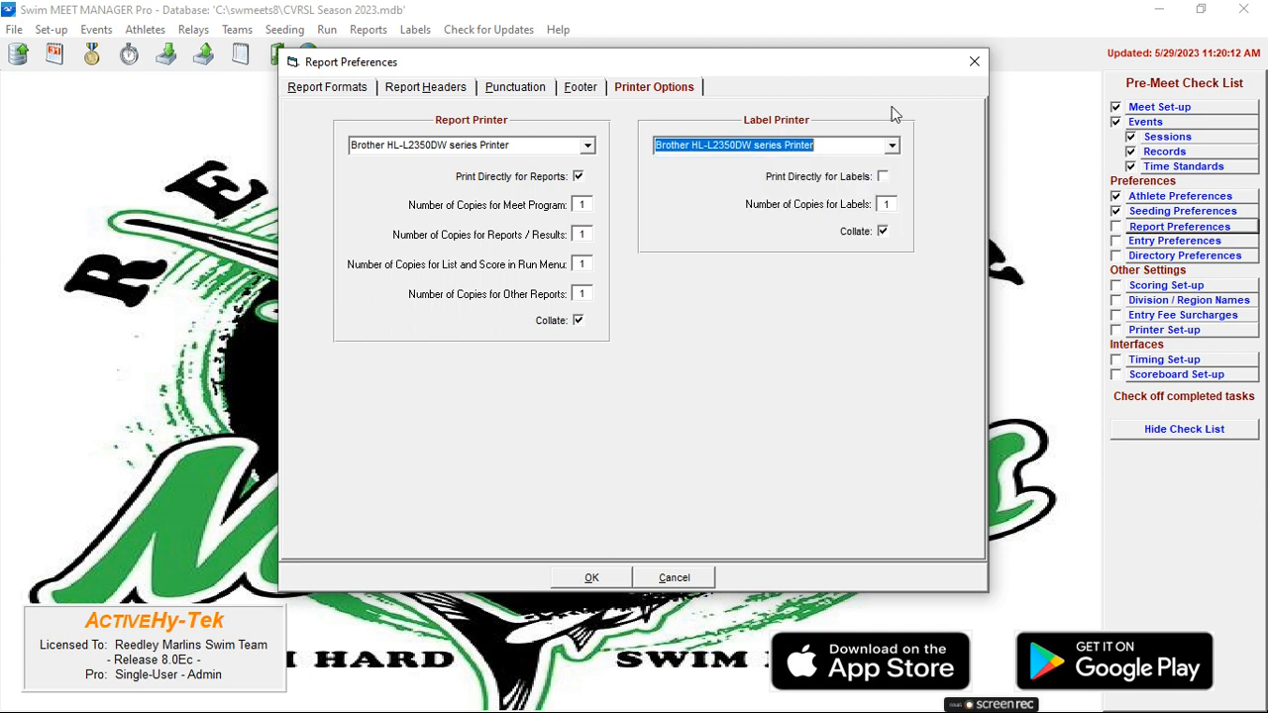
pyautogui.click(882, 176)
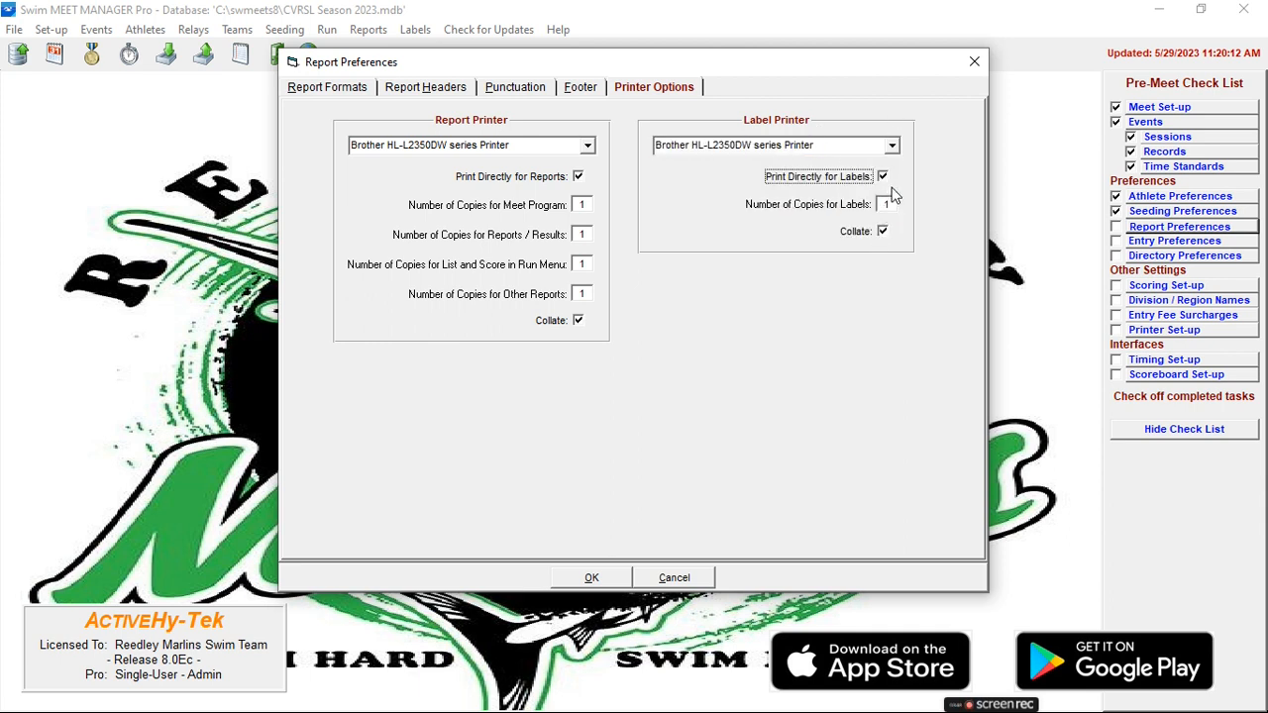
pyautogui.click(885, 178)
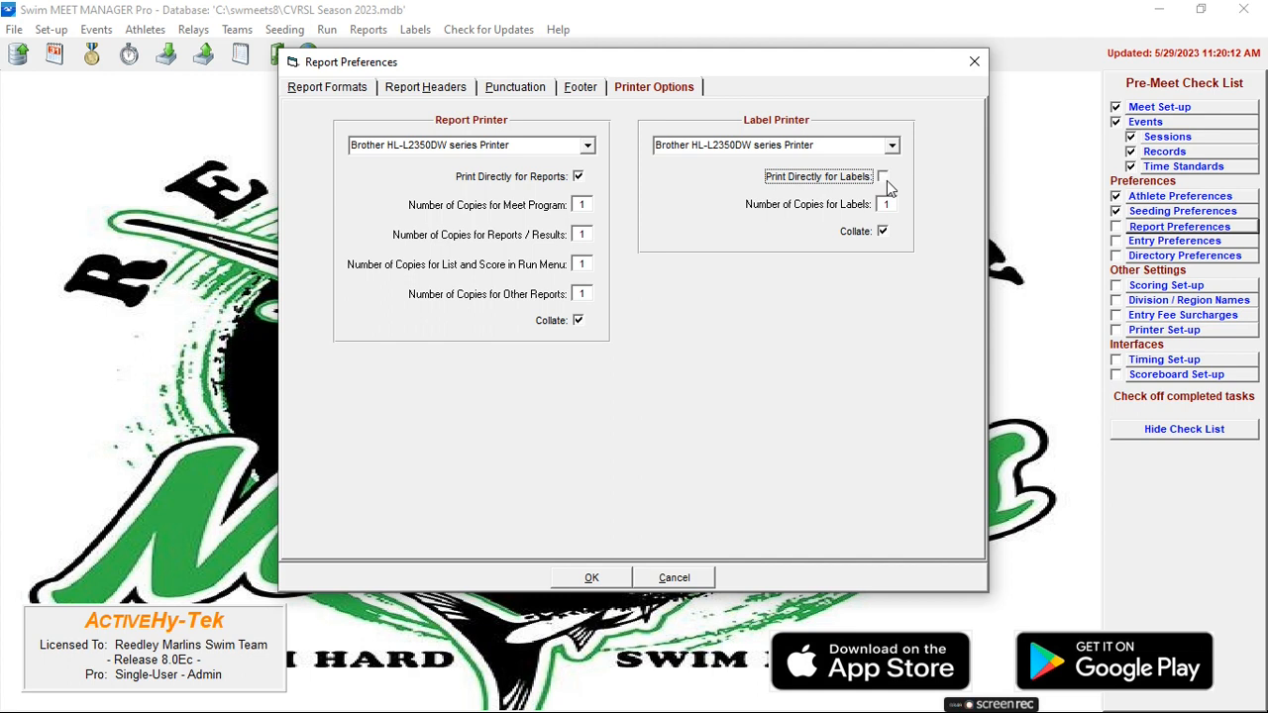
pyautogui.click(581, 178)
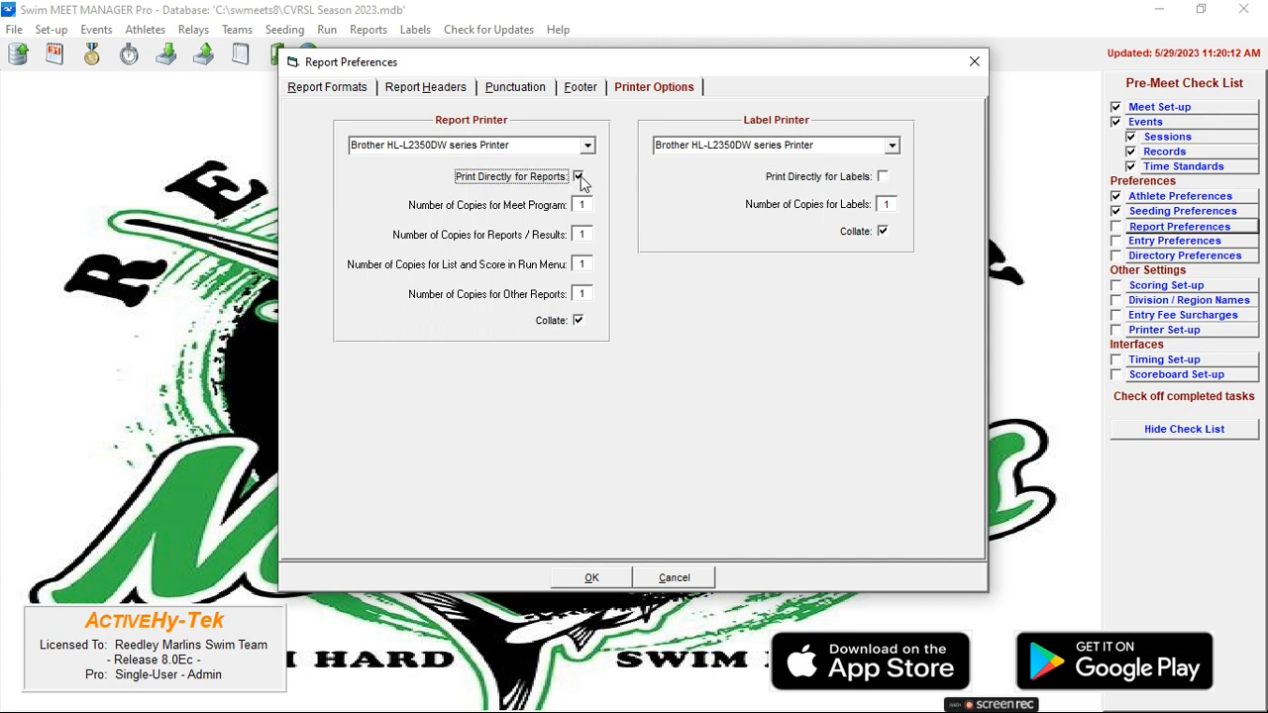
pyautogui.click(610, 581)
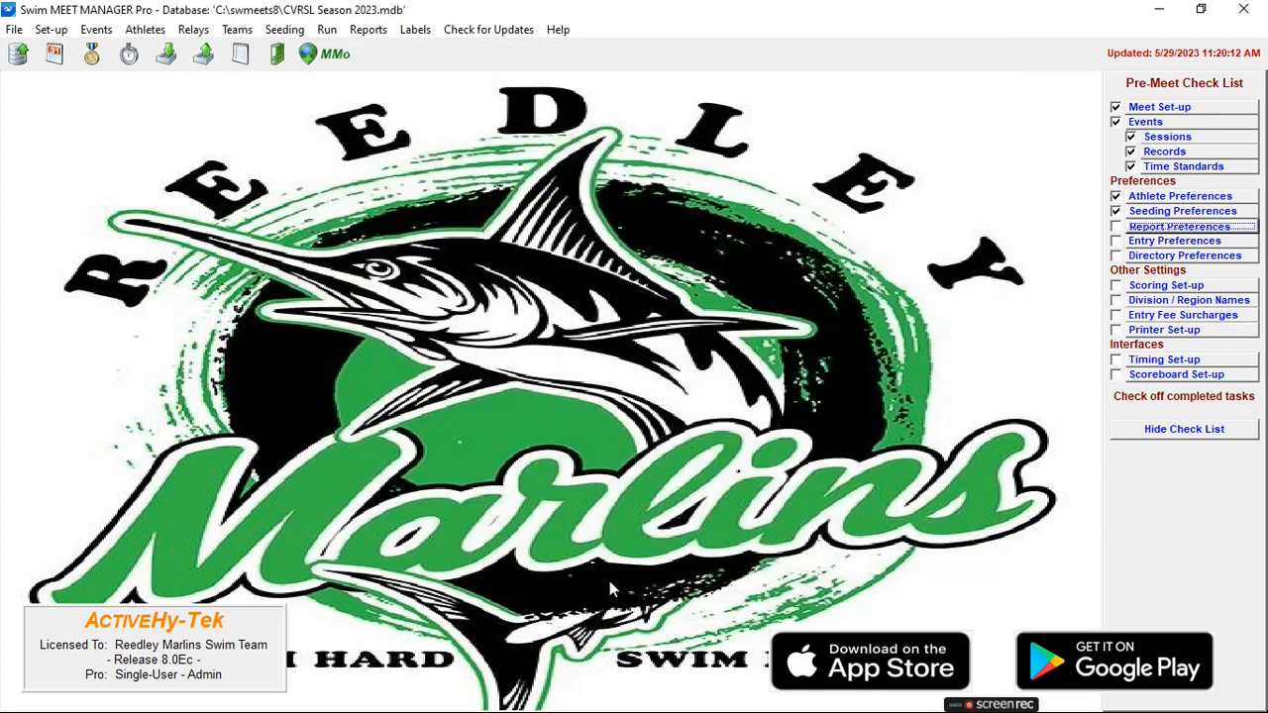
# Review the standard scoring set-up for individual and relay points and accept it.
pyautogui.click(1165, 287)
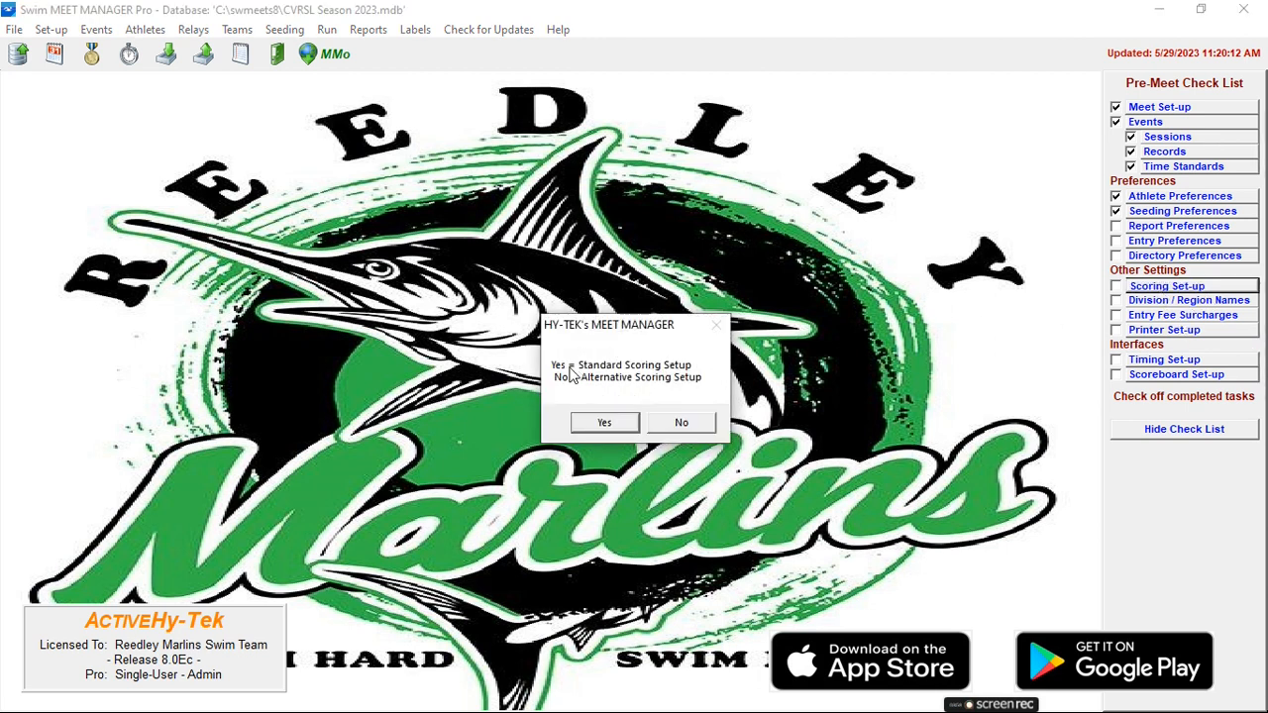
pyautogui.click(607, 424)
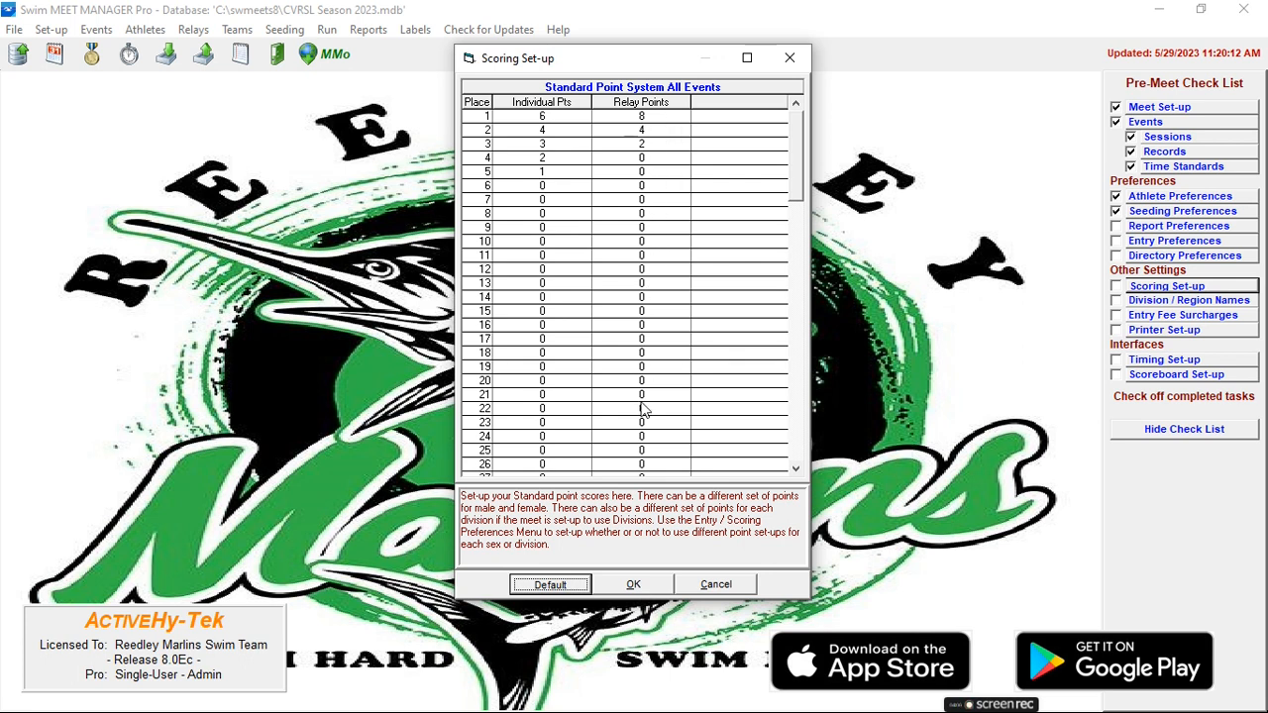
pyautogui.click(634, 585)
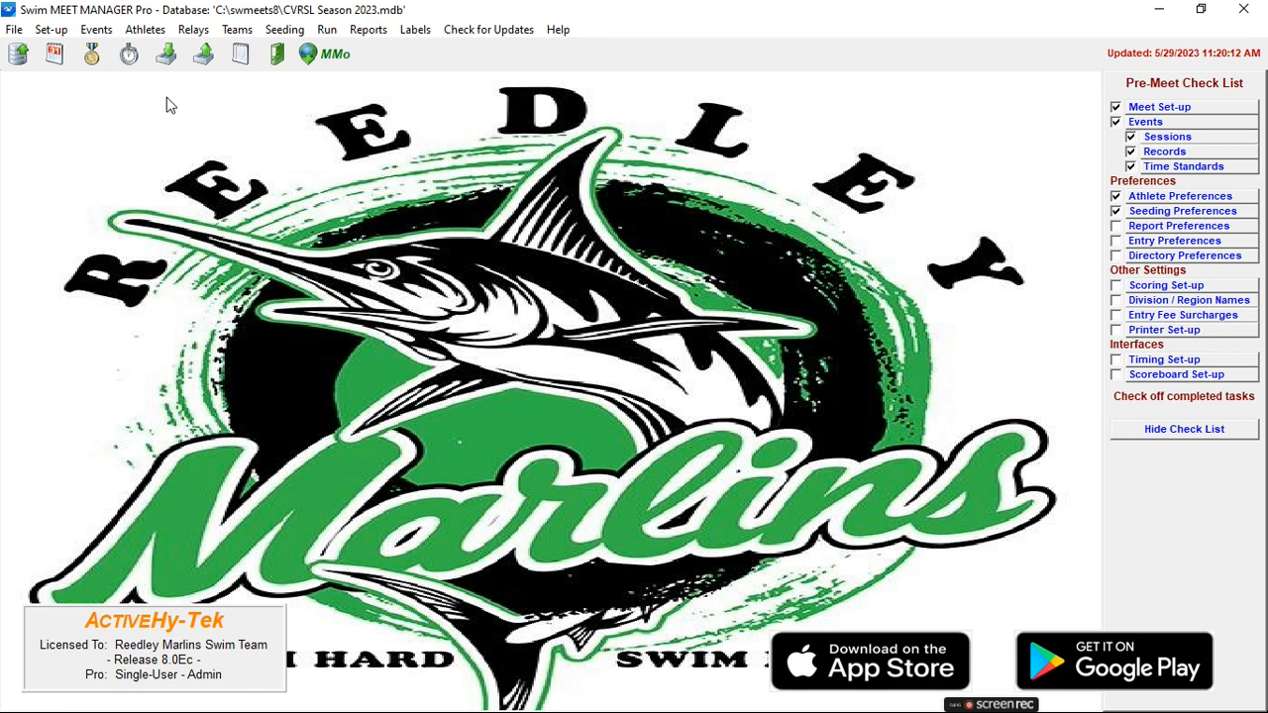
# Select all events of the Time Line session and seed them.
pyautogui.click(293, 35)
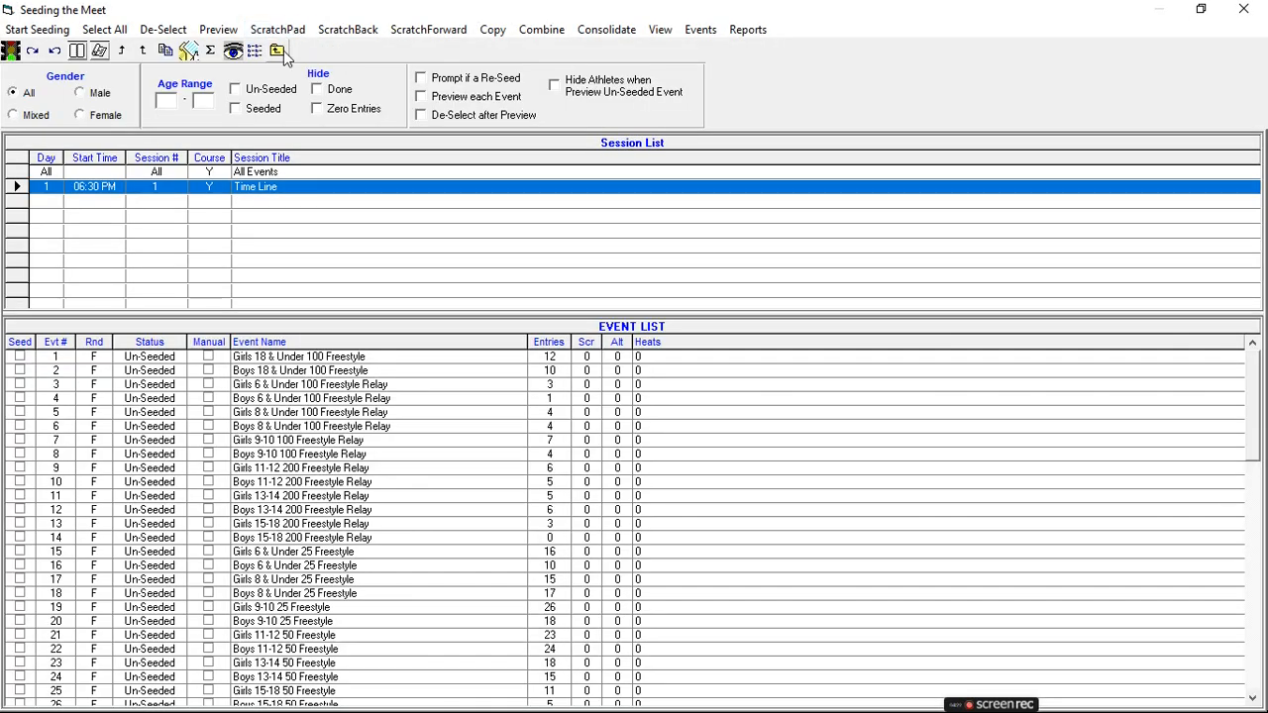
pyautogui.click(109, 31)
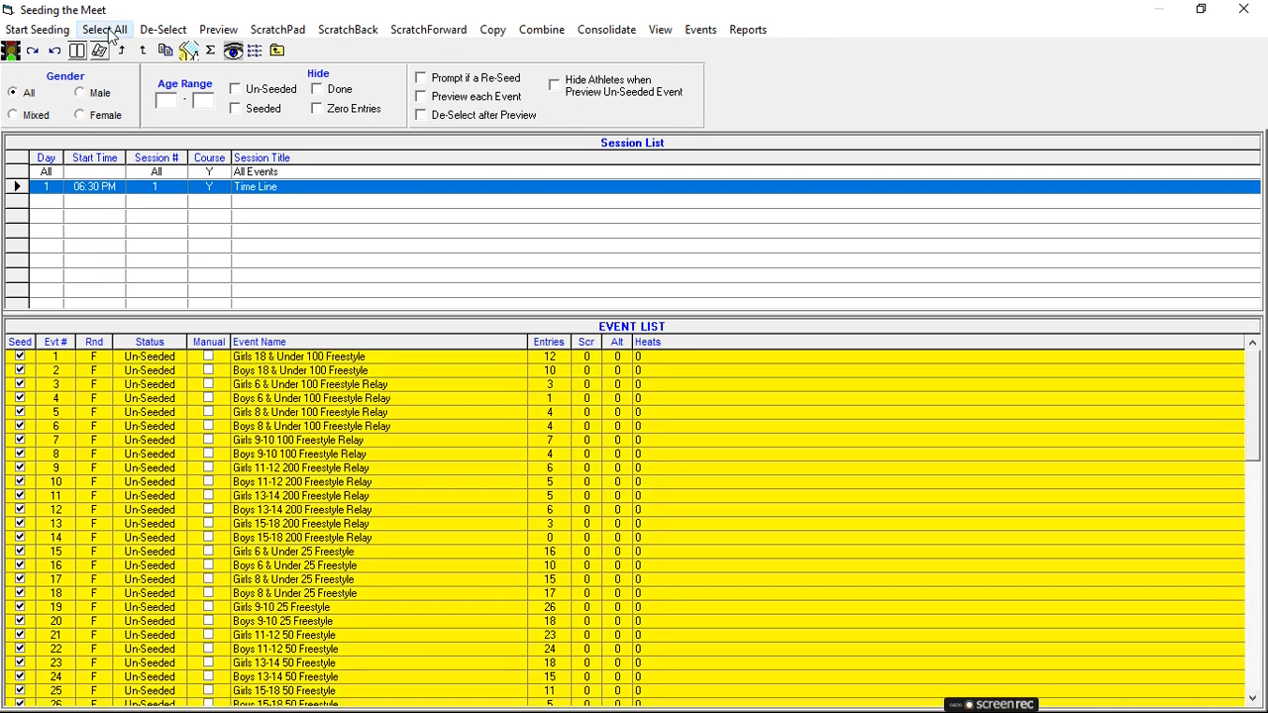
pyautogui.scroll(-4, 398, 540)
pyautogui.scroll(4, 399, 550)
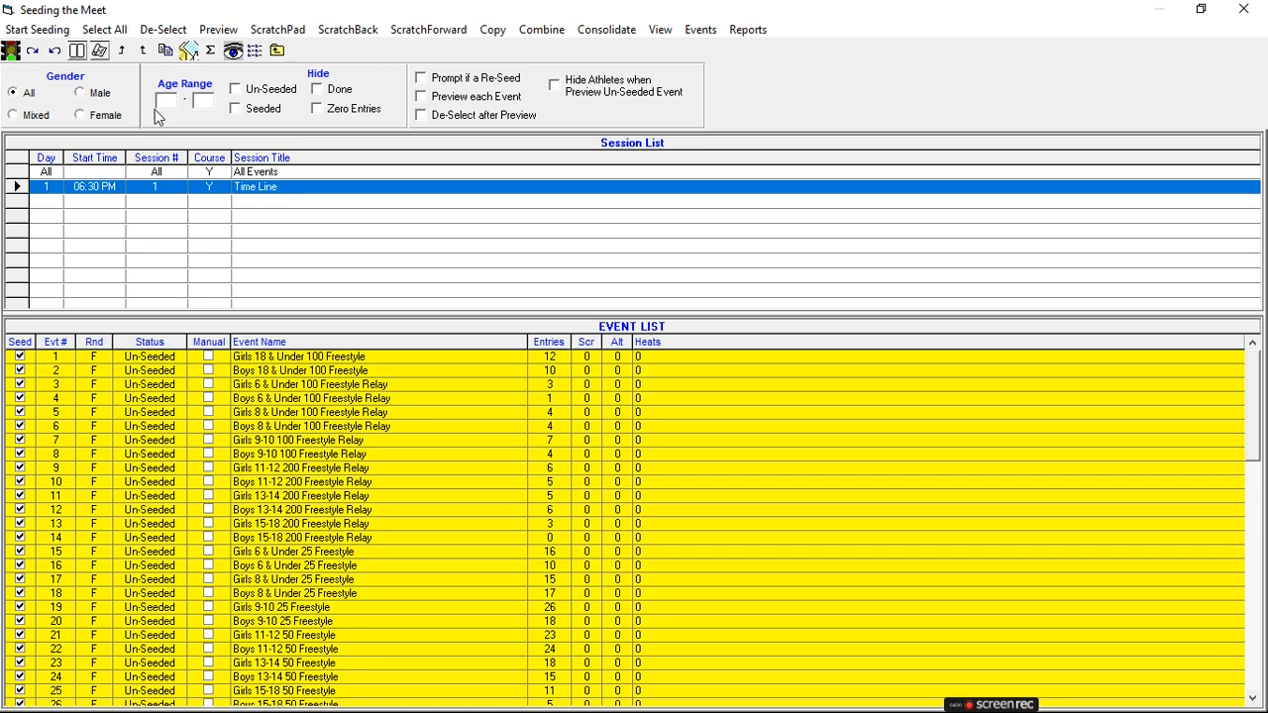
pyautogui.click(37, 29)
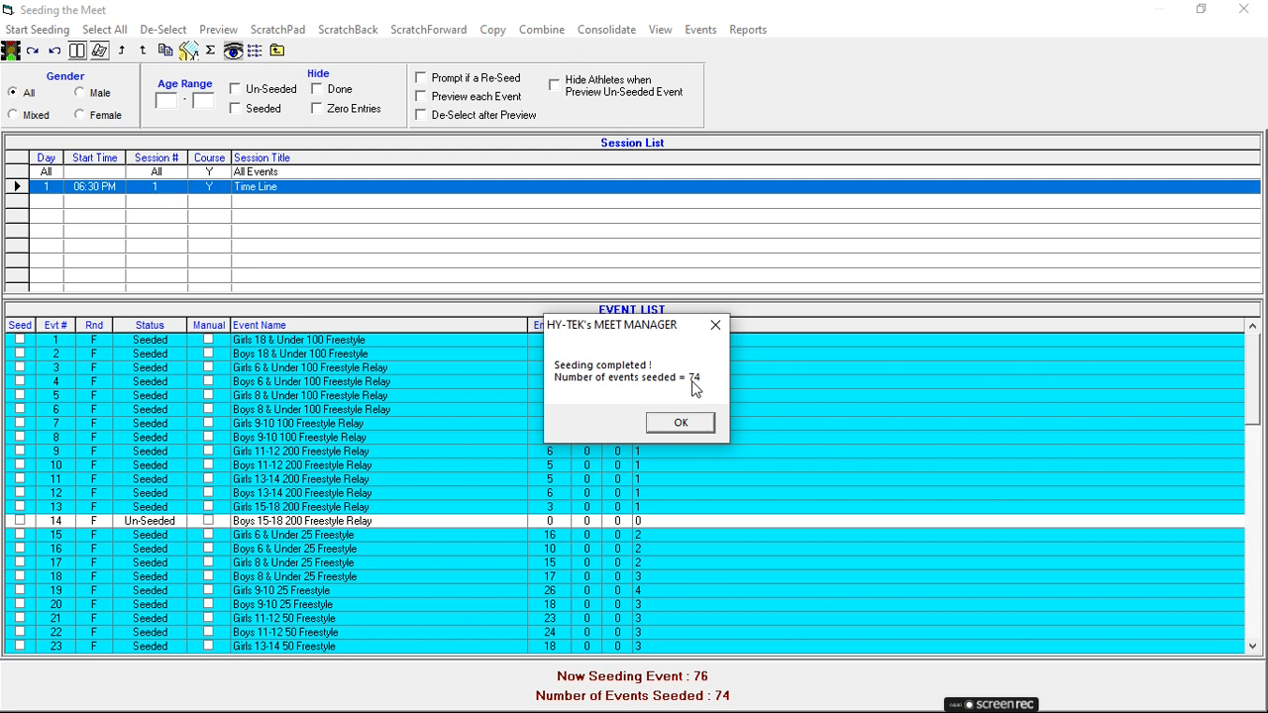
pyautogui.click(682, 426)
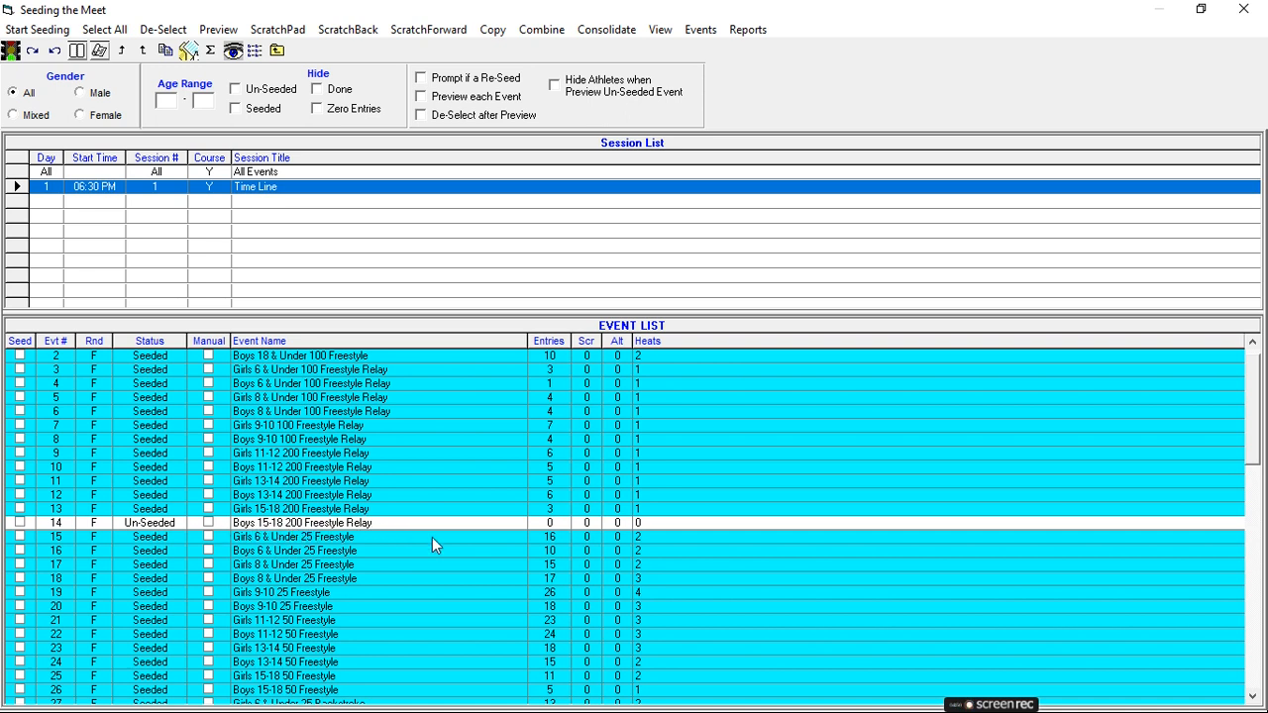
# Check the seeding status and heats of every event in the list, then close the seeding window.
pyautogui.scroll(-7, 466, 530)
pyautogui.scroll(-10, 454, 501)
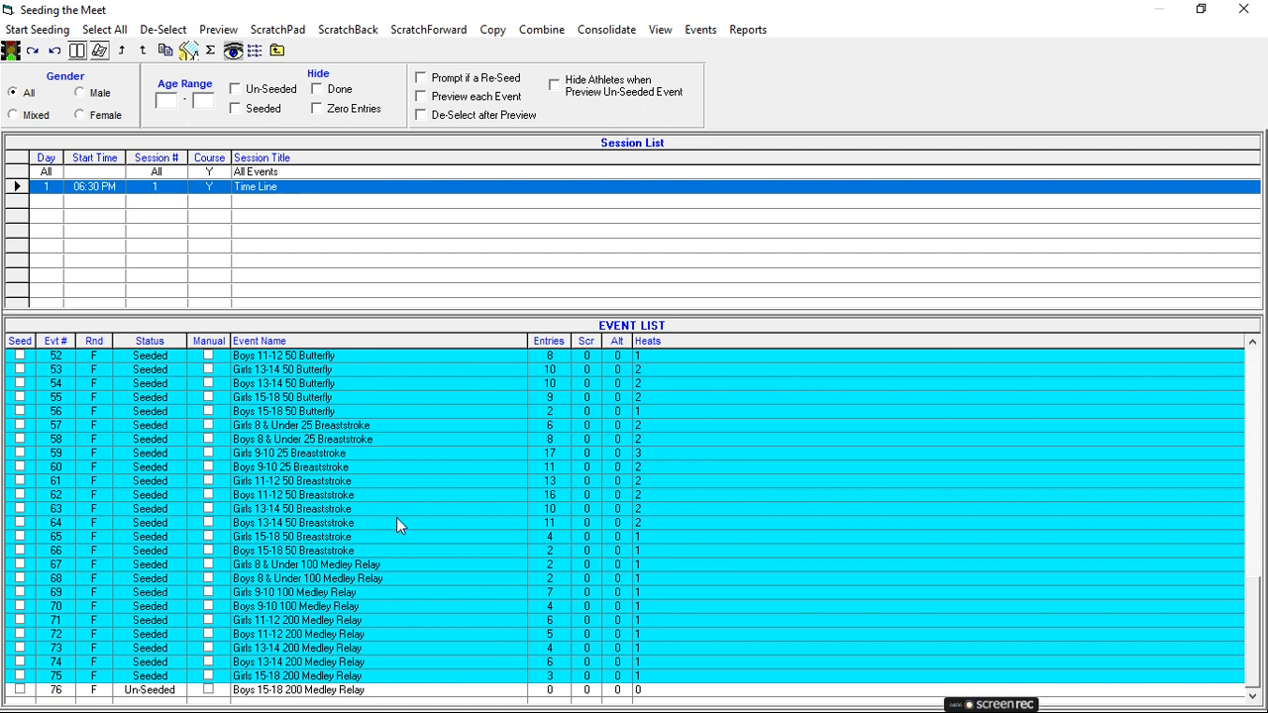
pyautogui.scroll(3, 405, 515)
pyautogui.scroll(4, 396, 513)
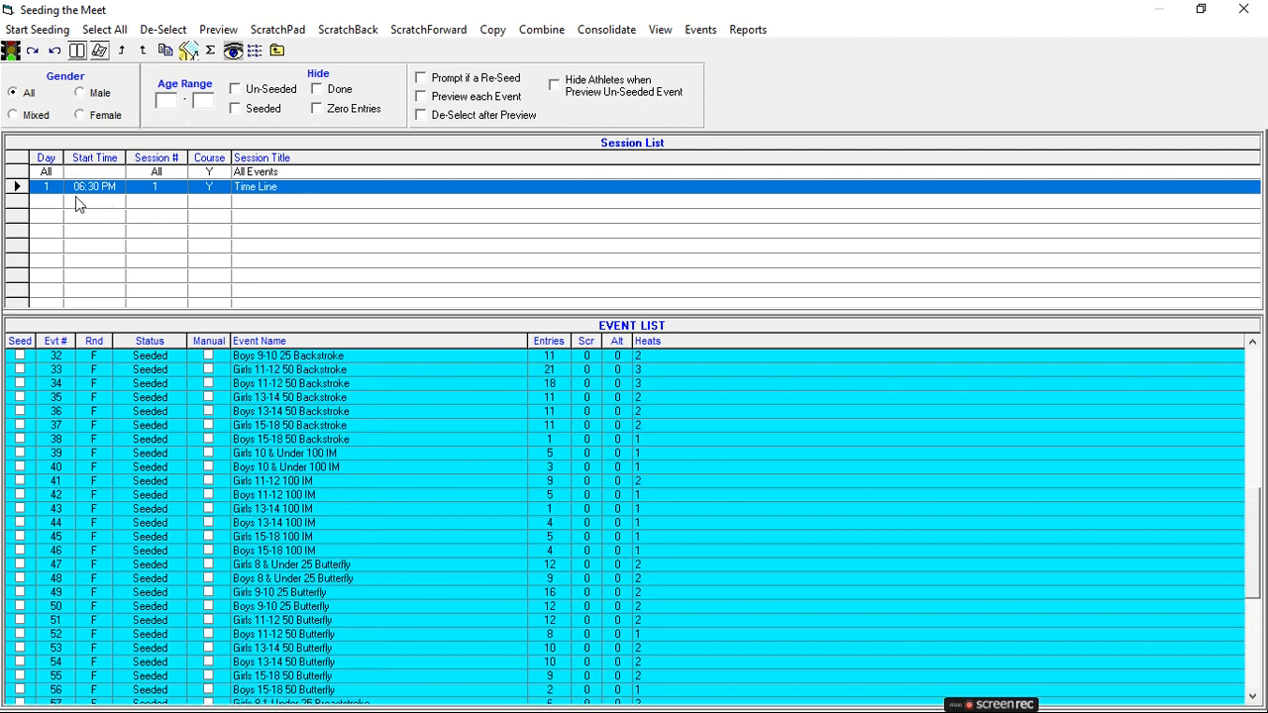
pyautogui.click(277, 51)
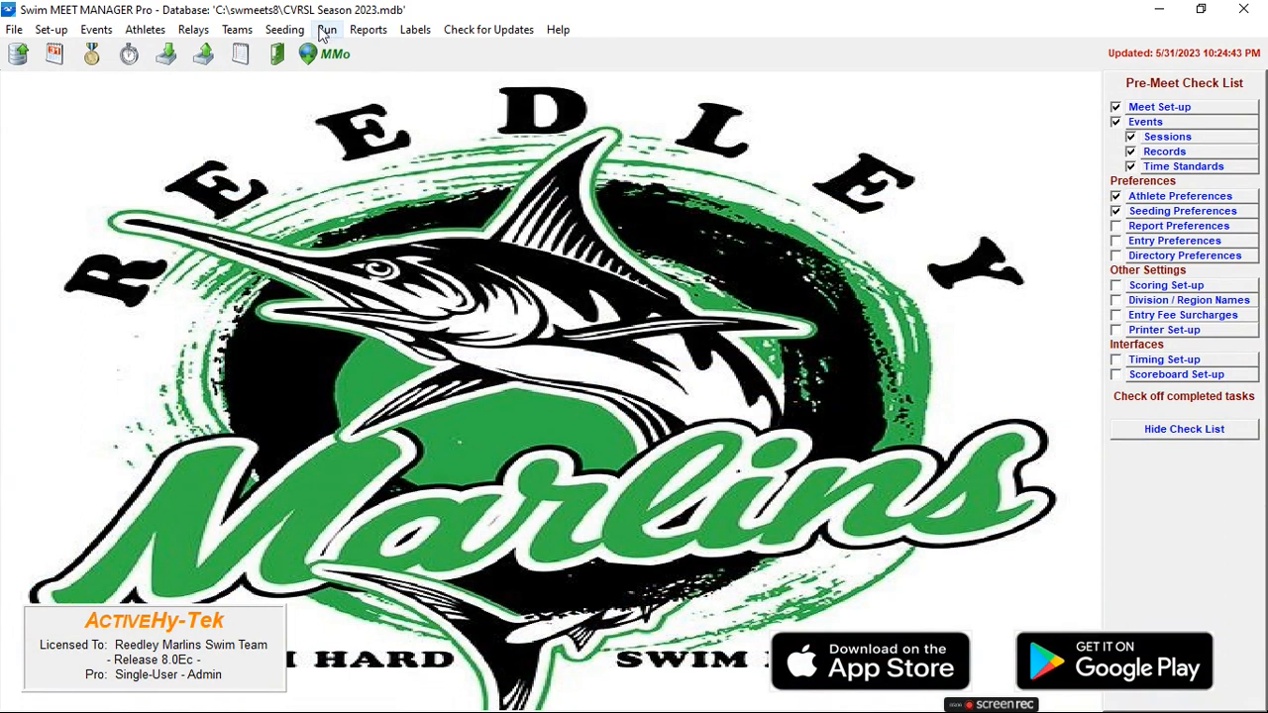
# Open the meet for running and move the Sanger Seals swimmer in Event 1, heat 1, from lane 1 to lane 2.
pyautogui.click(327, 31)
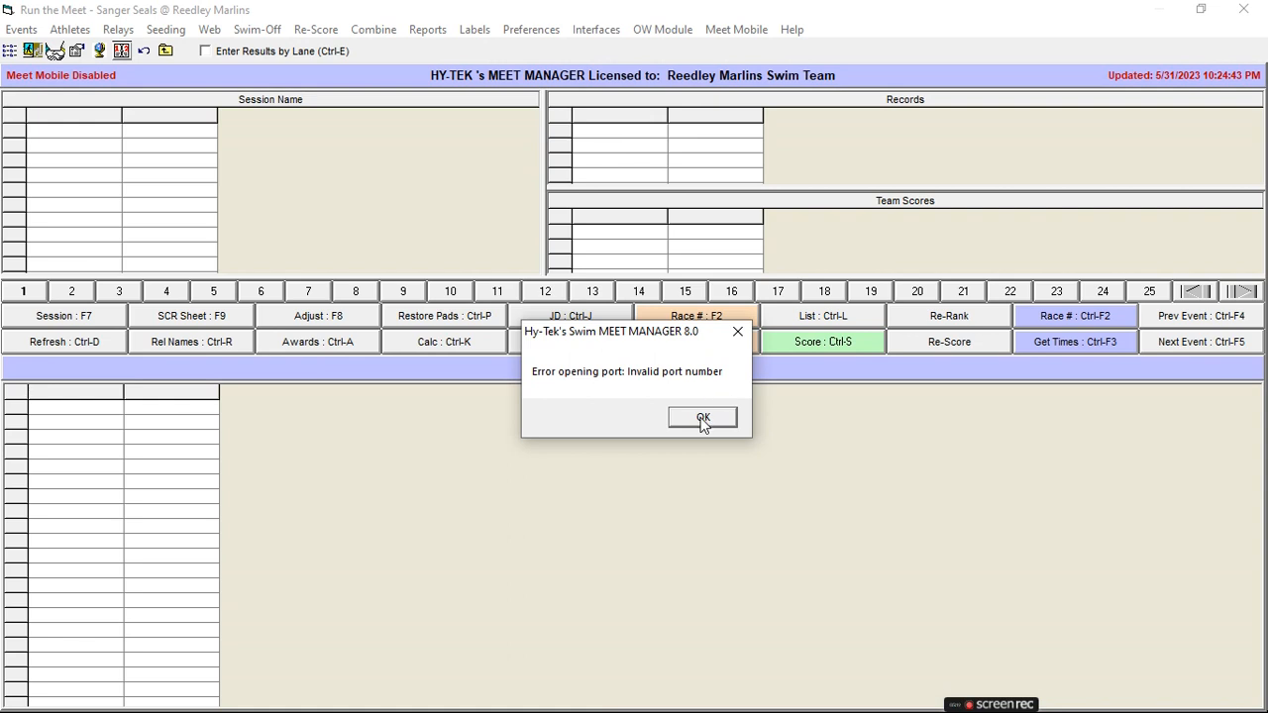
pyautogui.click(702, 418)
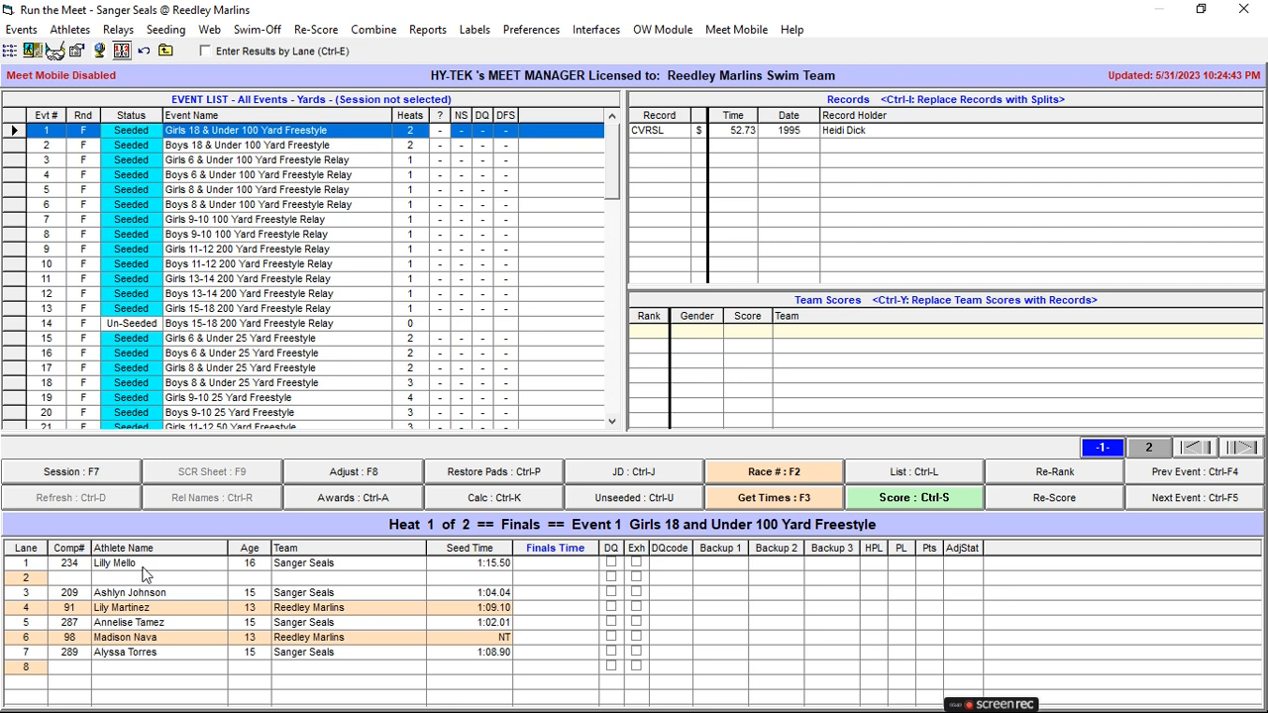
pyautogui.moveTo(119, 564); pyautogui.dragTo(117, 581)
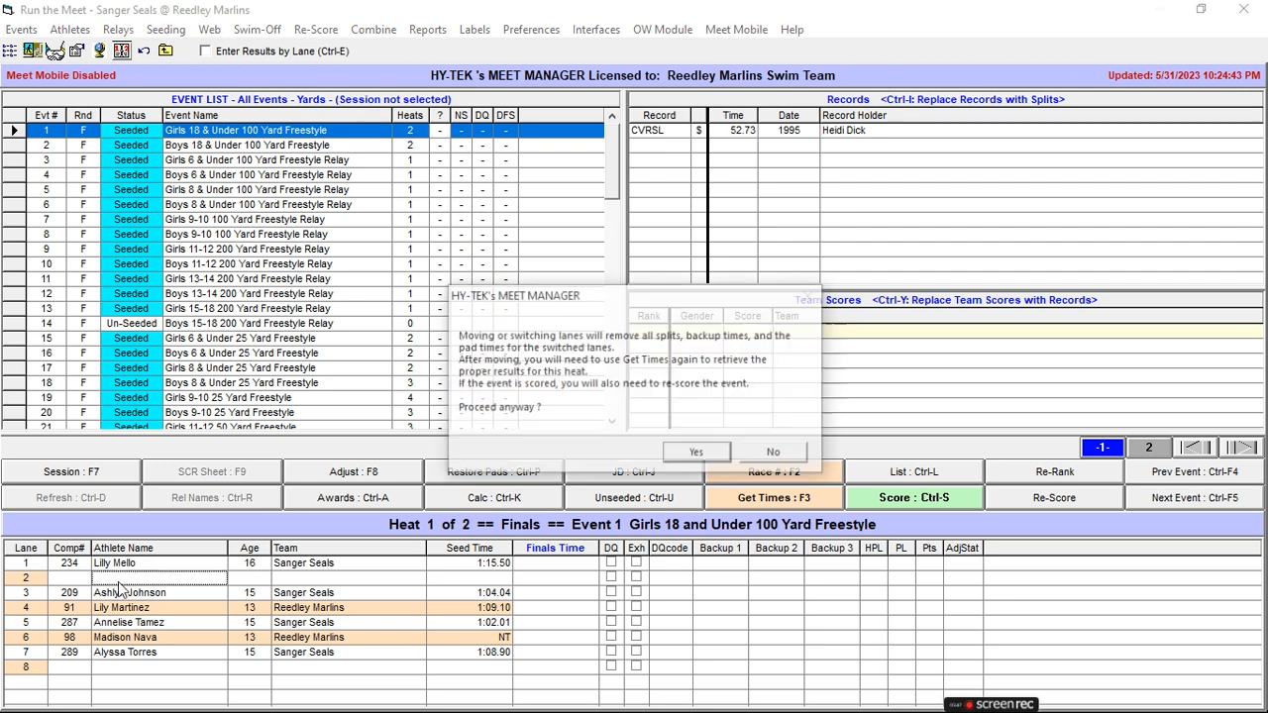
pyautogui.click(693, 454)
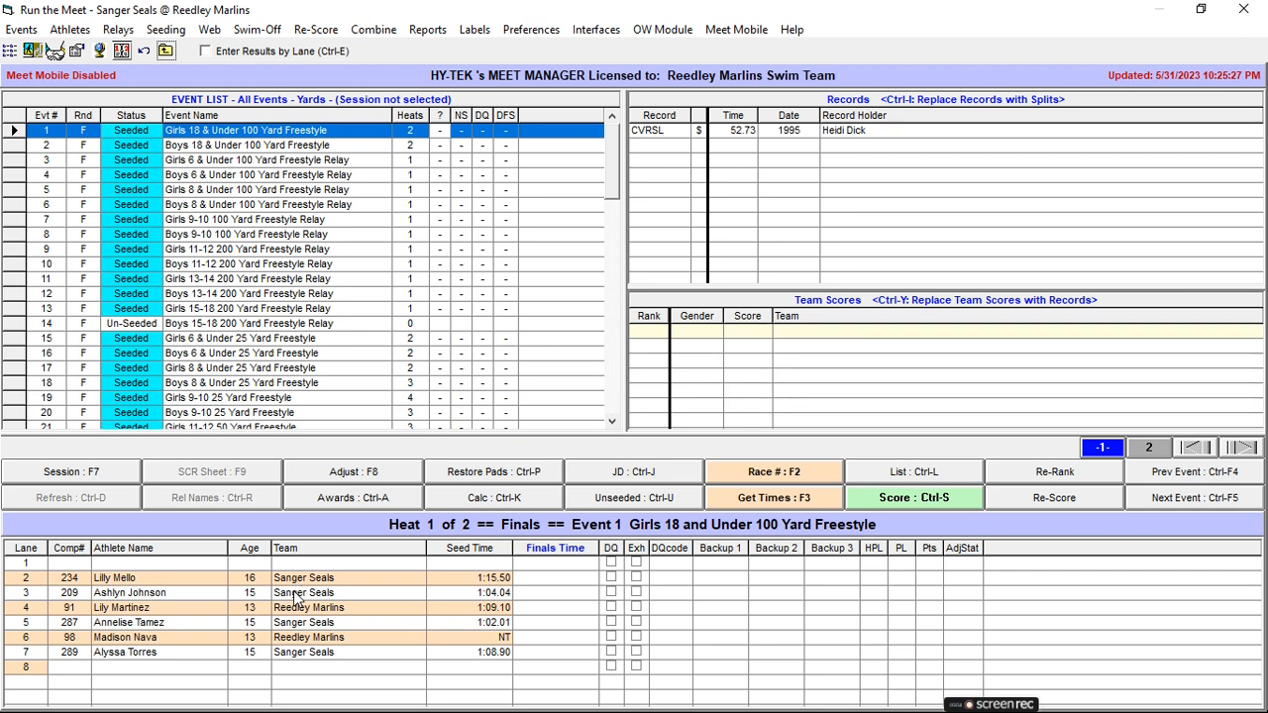
# Review the heat 1 lane assignments of Events 1 to 4.
pyautogui.click(278, 147)
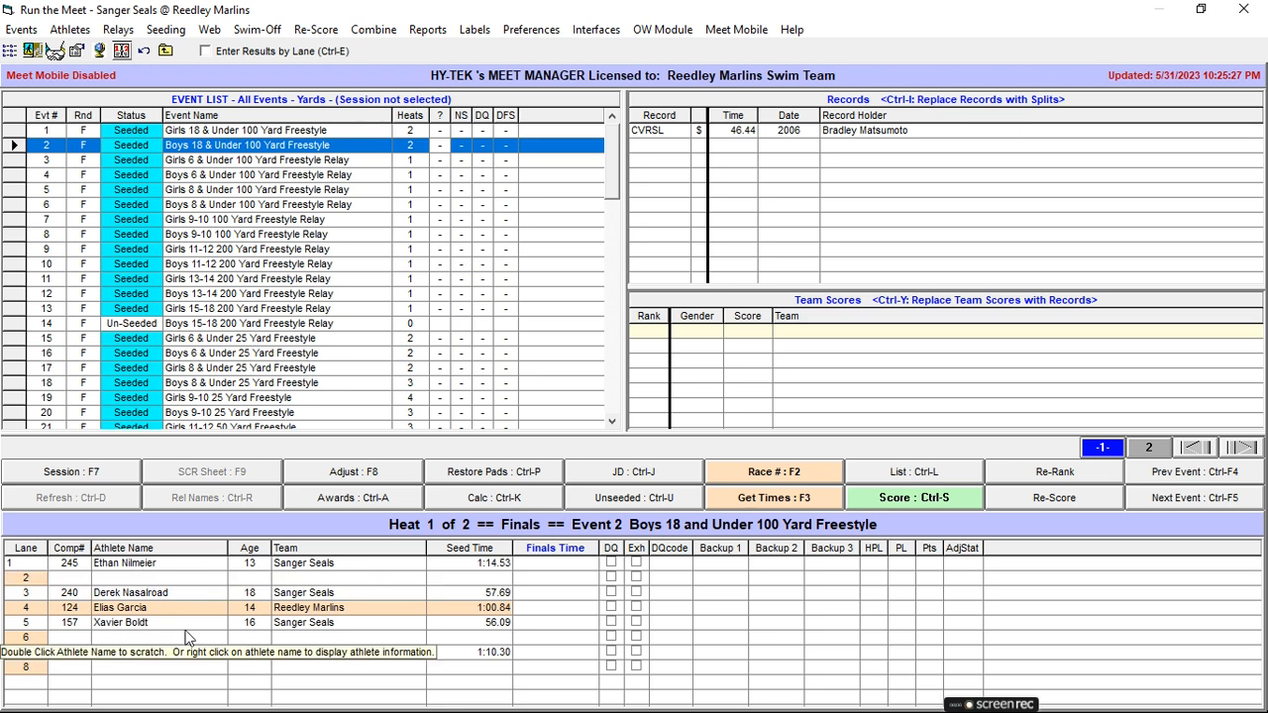
pyautogui.click(220, 131)
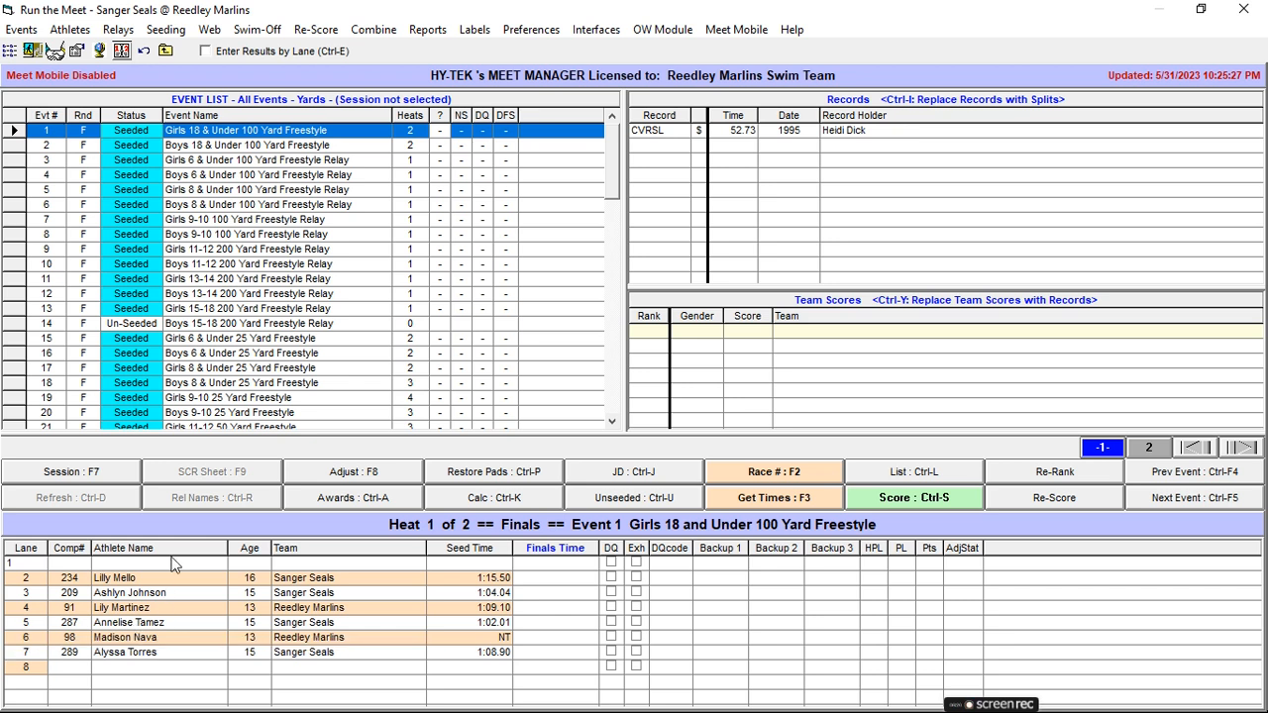
pyautogui.click(243, 146)
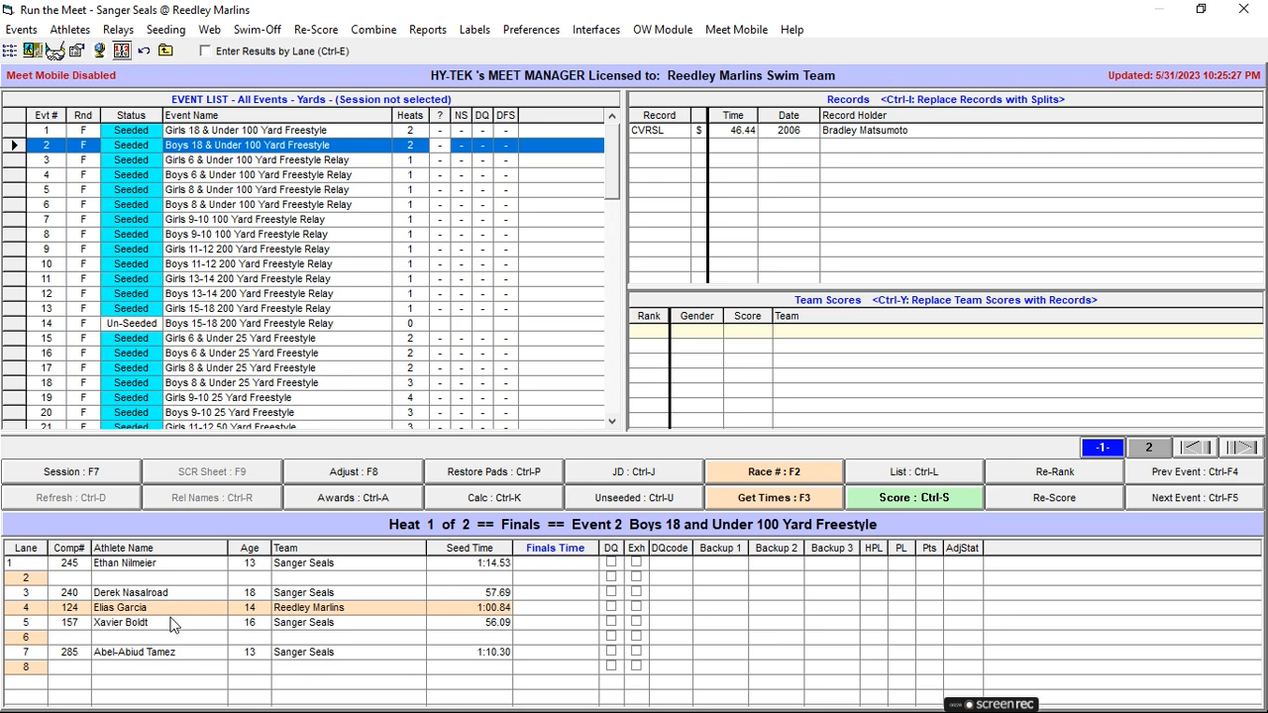
pyautogui.click(265, 162)
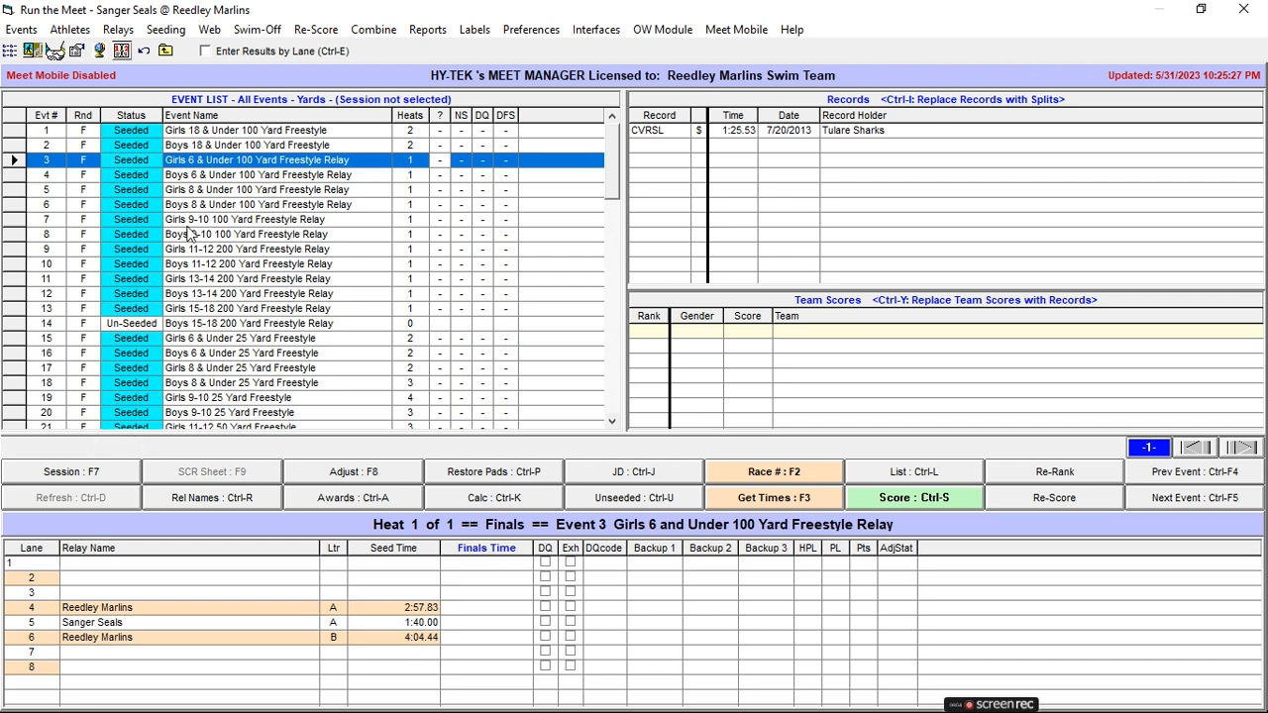
pyautogui.click(203, 175)
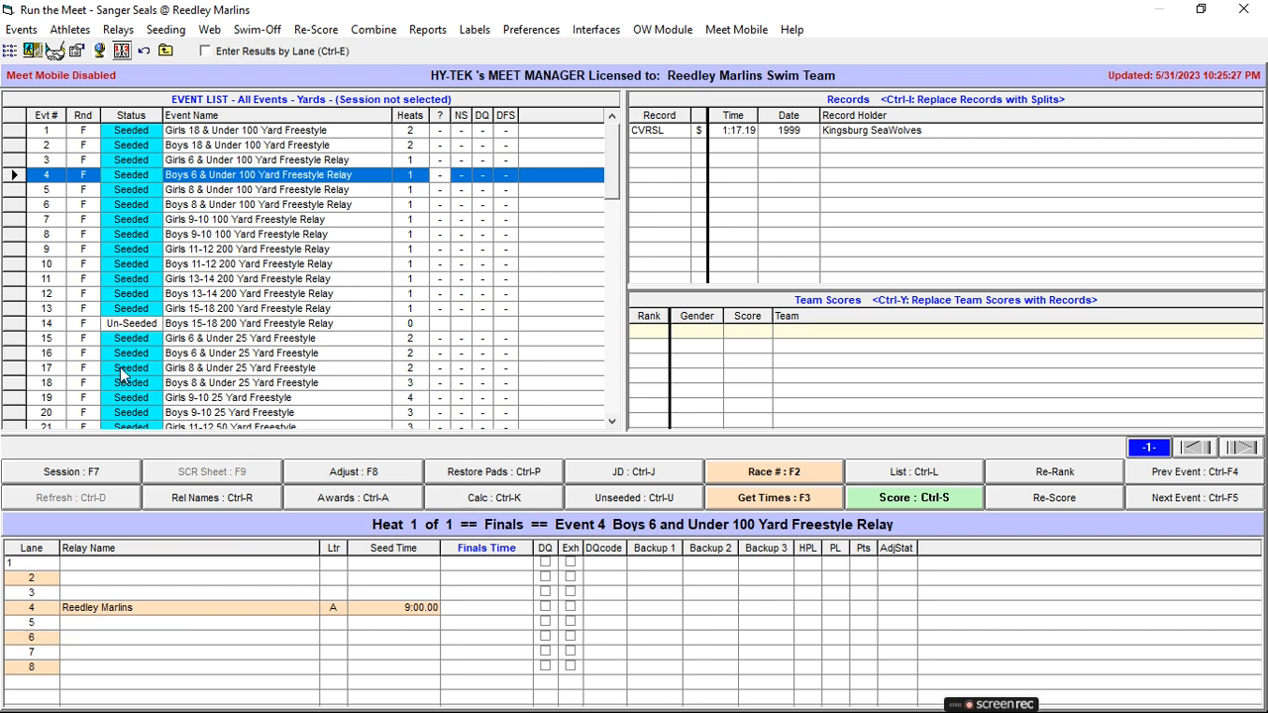
# In Event 3, Girls 6 & Under Freestyle Relay, move Reedley Marlins A to lane 2, Sanger Seals A to lane 3 and Reedley Marlins B to lane 4.
pyautogui.click(220, 159)
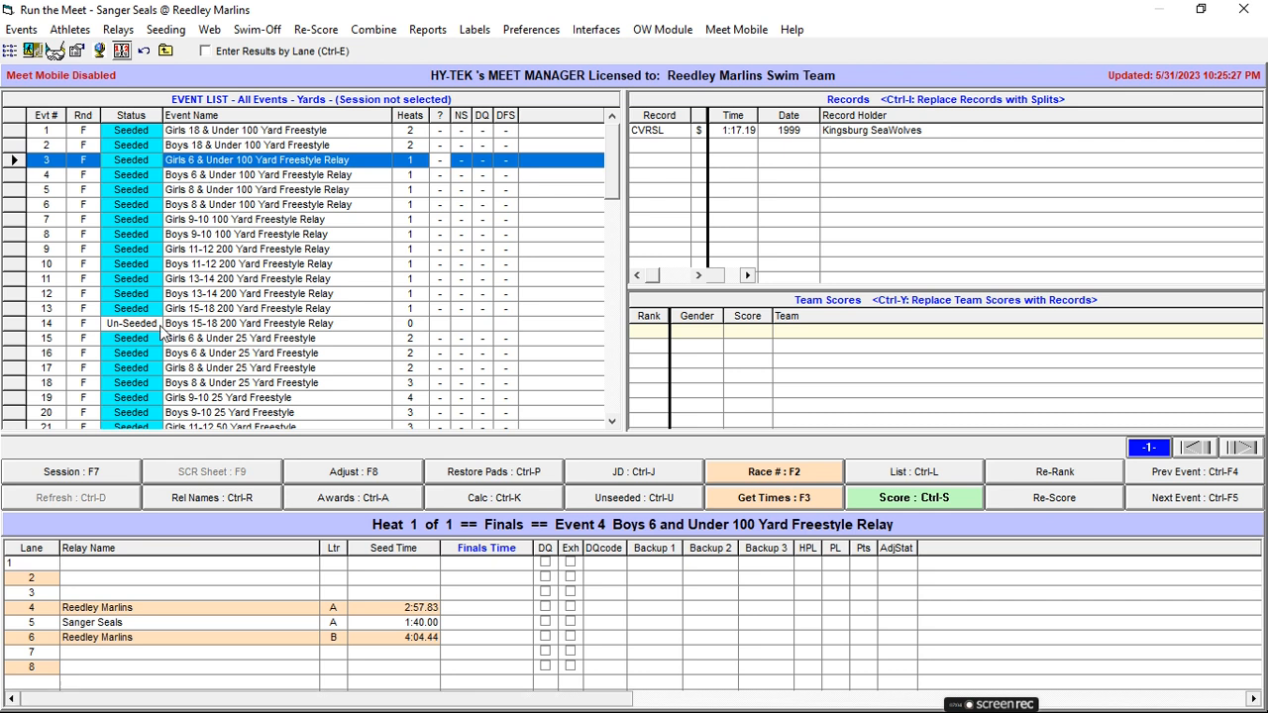
pyautogui.moveTo(110, 609); pyautogui.dragTo(117, 581)
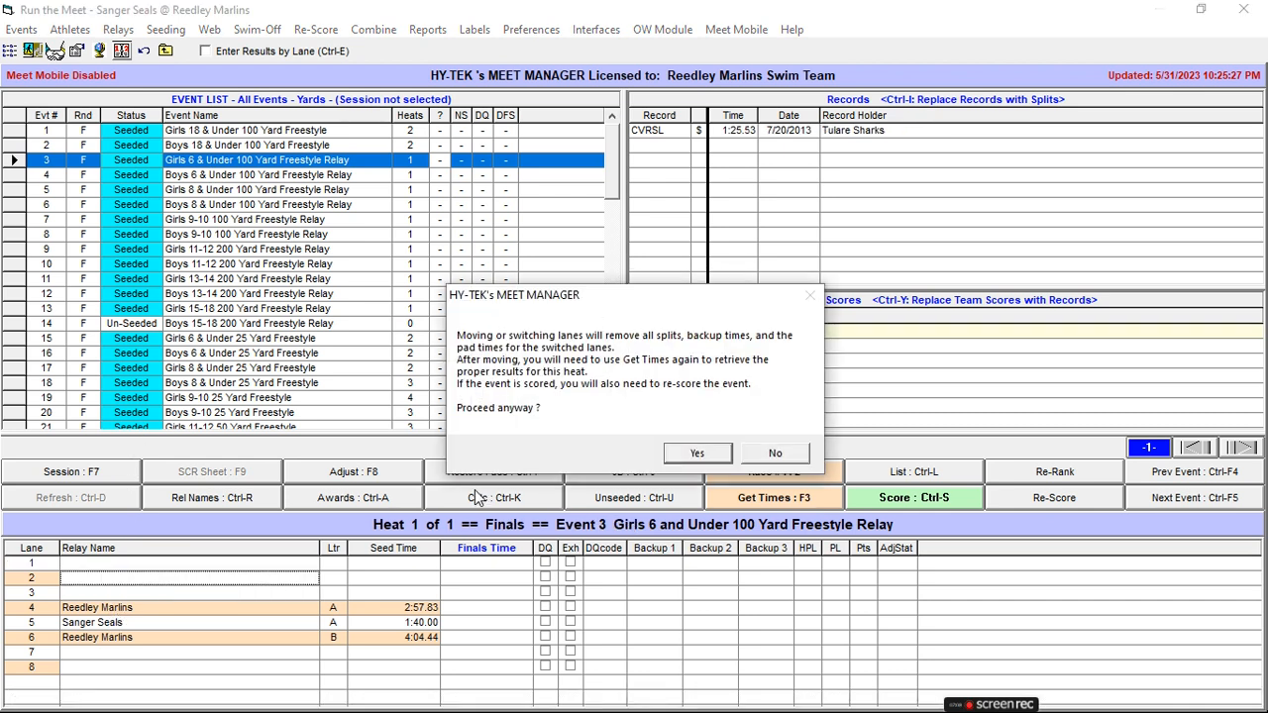
pyautogui.press('Return')
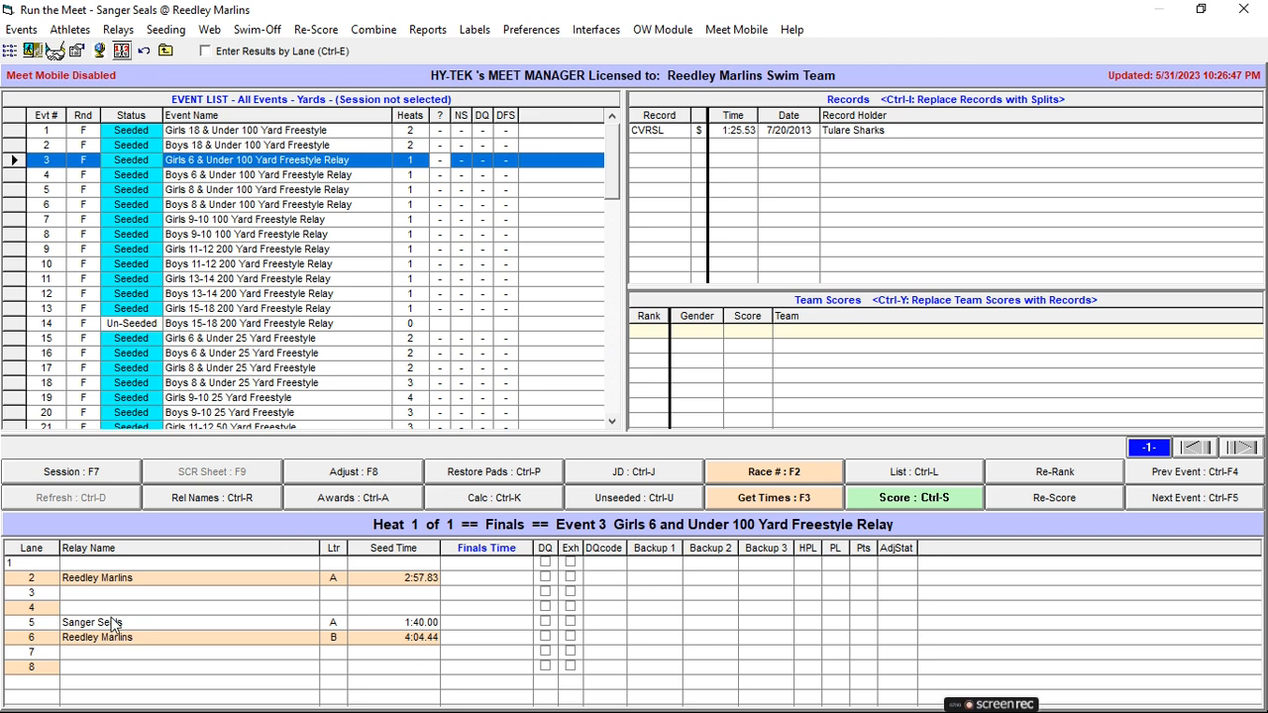
pyautogui.moveTo(112, 625); pyautogui.dragTo(113, 594)
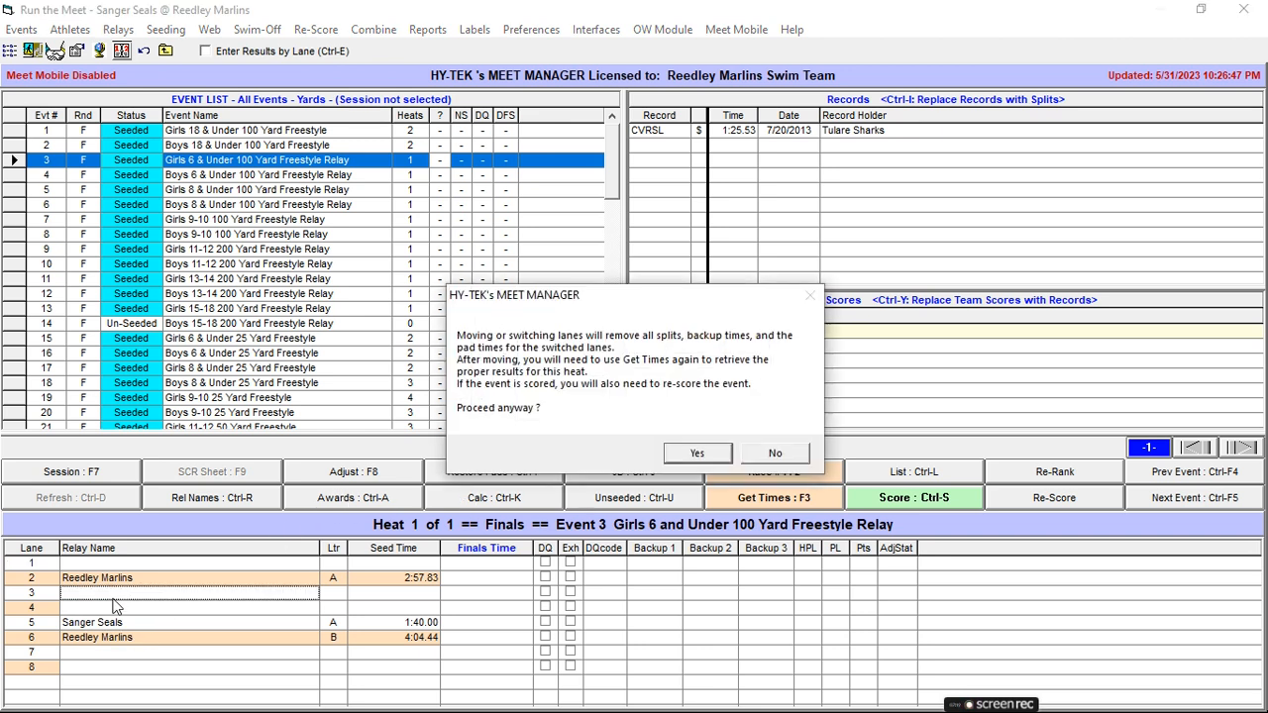
pyautogui.press('Return')
pyautogui.moveTo(115, 641); pyautogui.dragTo(118, 614)
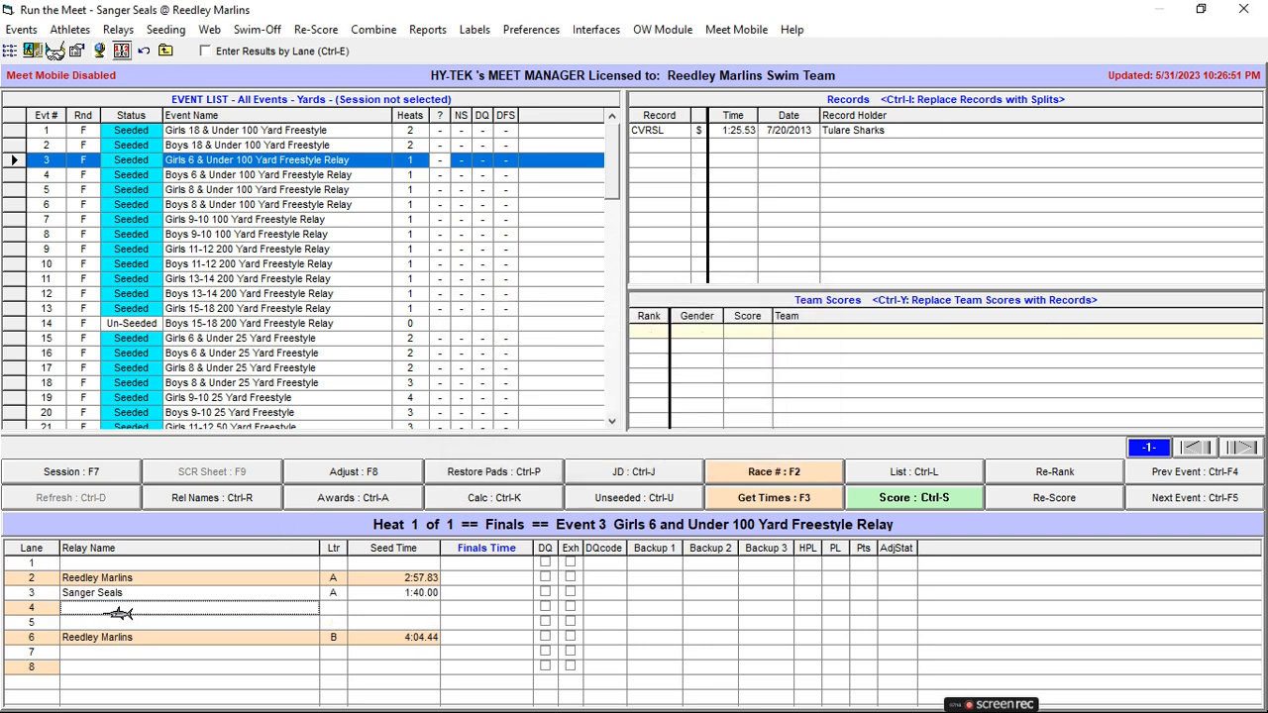
pyautogui.press('Return')
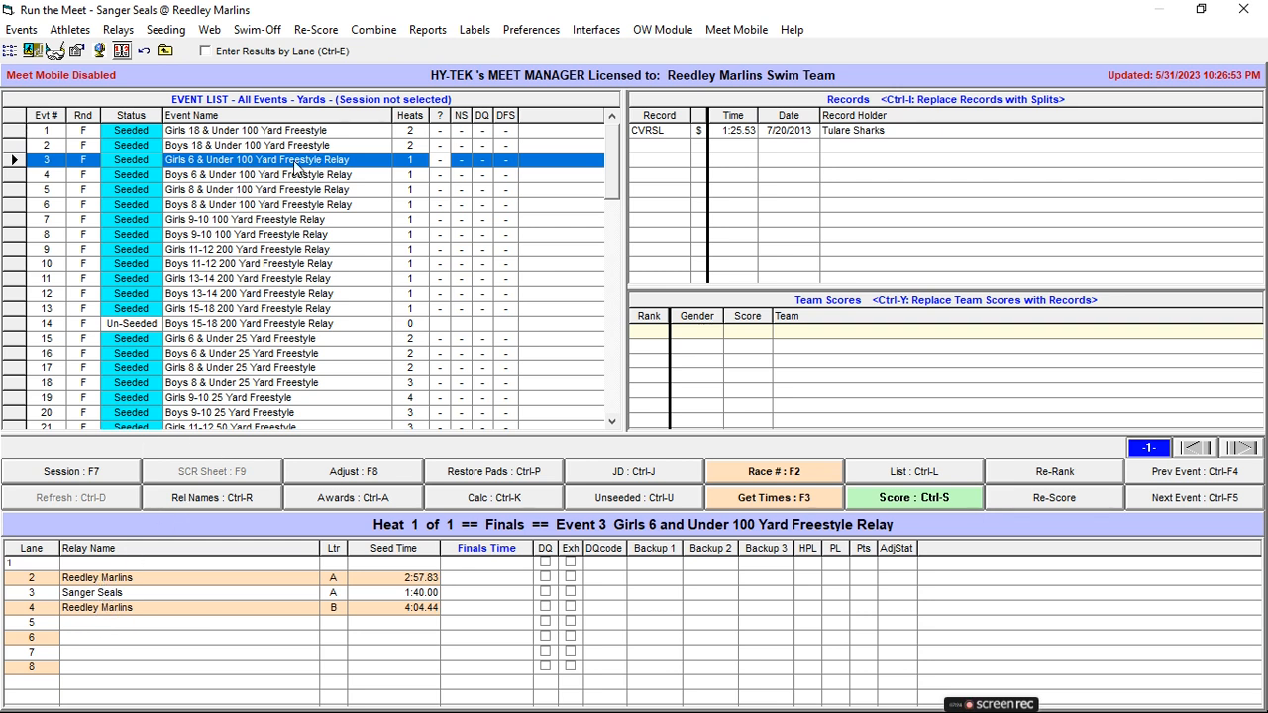
# In Event 4, Boys 6 & Under Freestyle Relay, move Reedley Marlins A from lane 4 to lane 6.
pyautogui.click(275, 176)
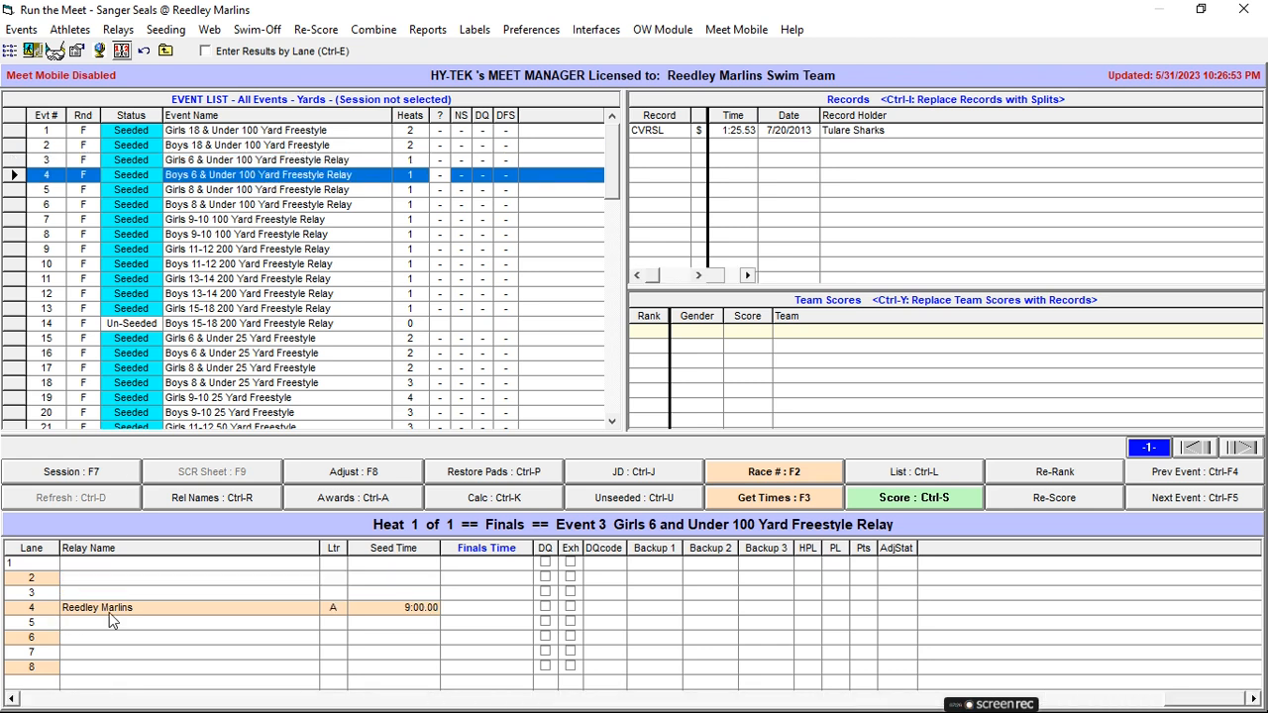
pyautogui.moveTo(110, 606); pyautogui.dragTo(109, 641)
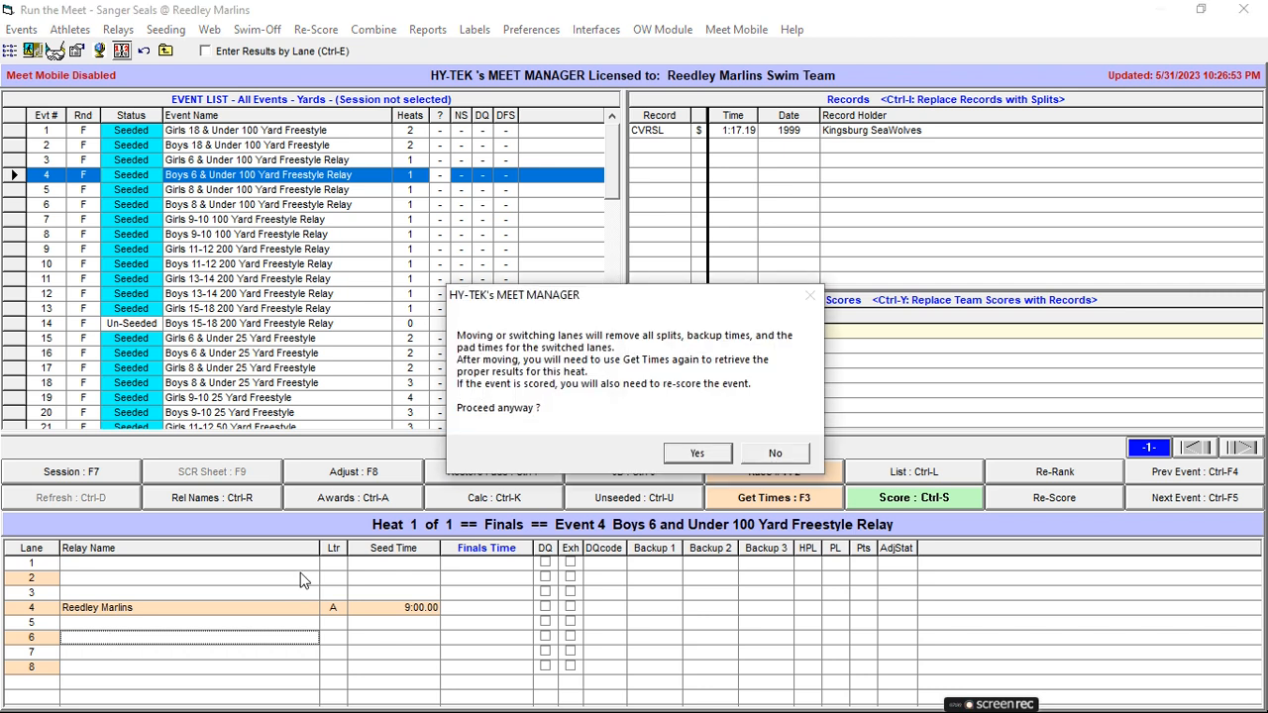
pyautogui.press('Return')
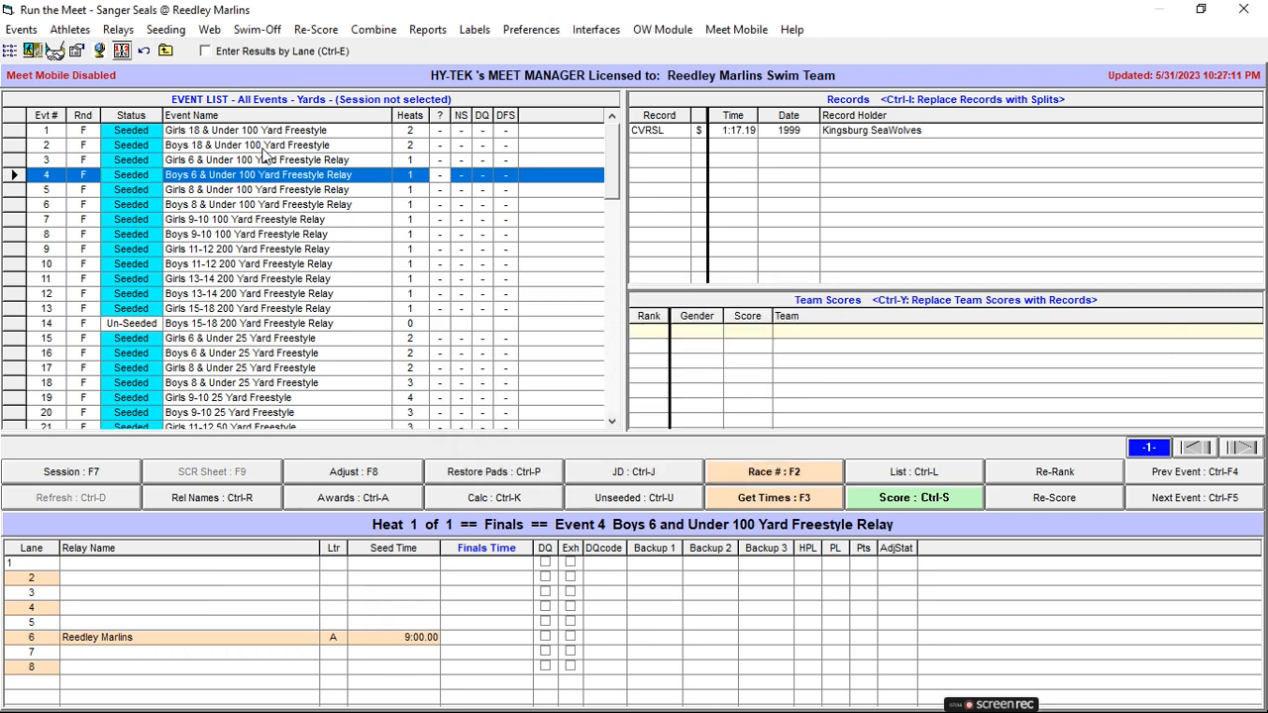
# Compare the relay lane assignments of Events 3 and 4, and review those of Events 5 and 6.
pyautogui.click(248, 162)
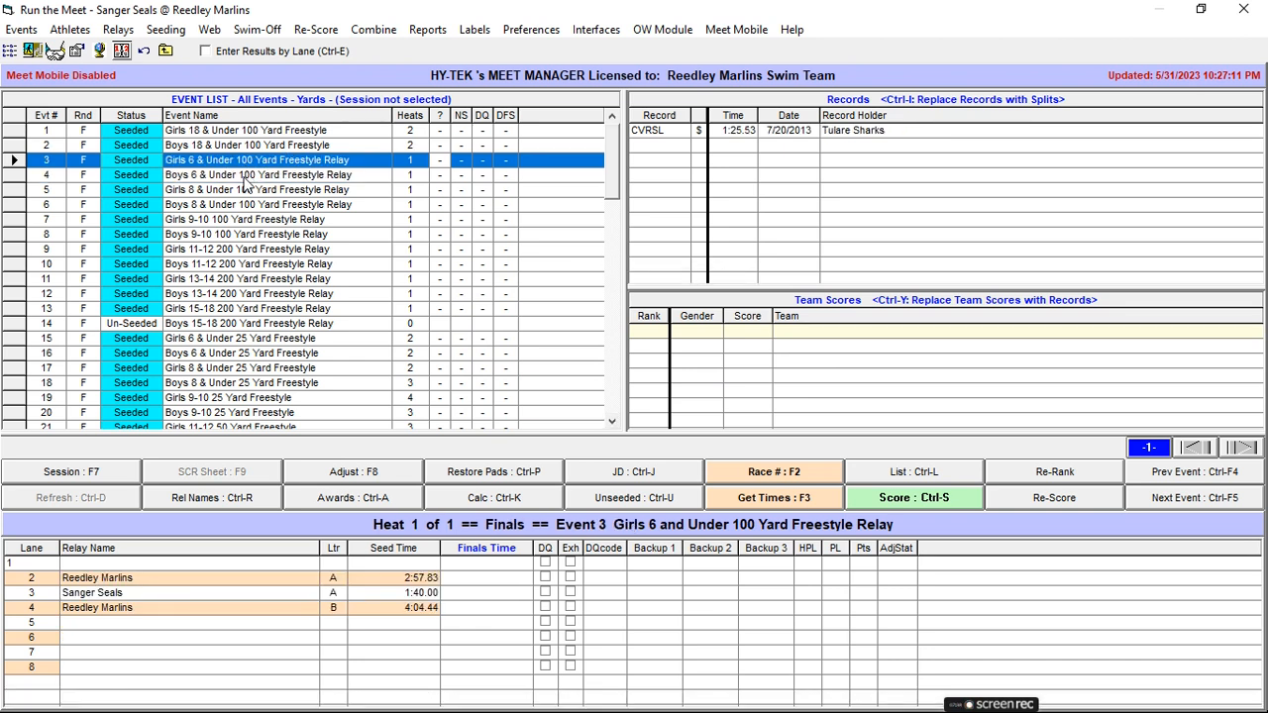
pyautogui.click(247, 179)
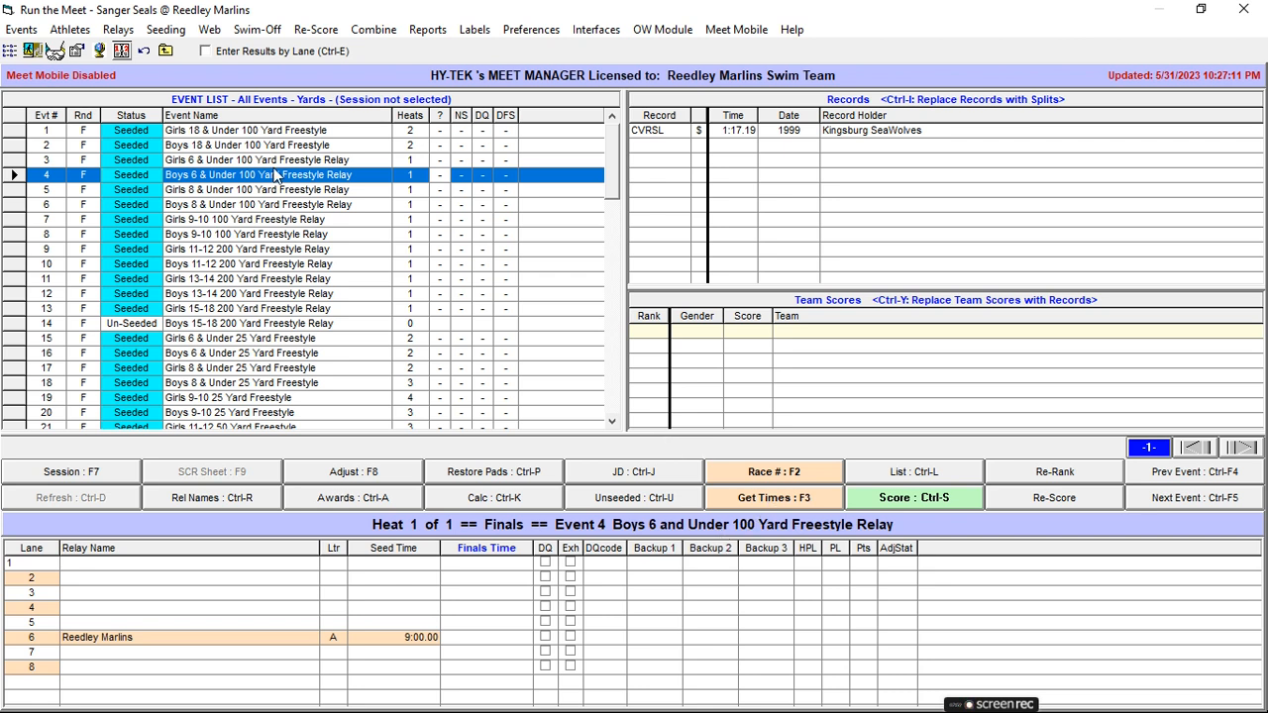
pyautogui.click(221, 162)
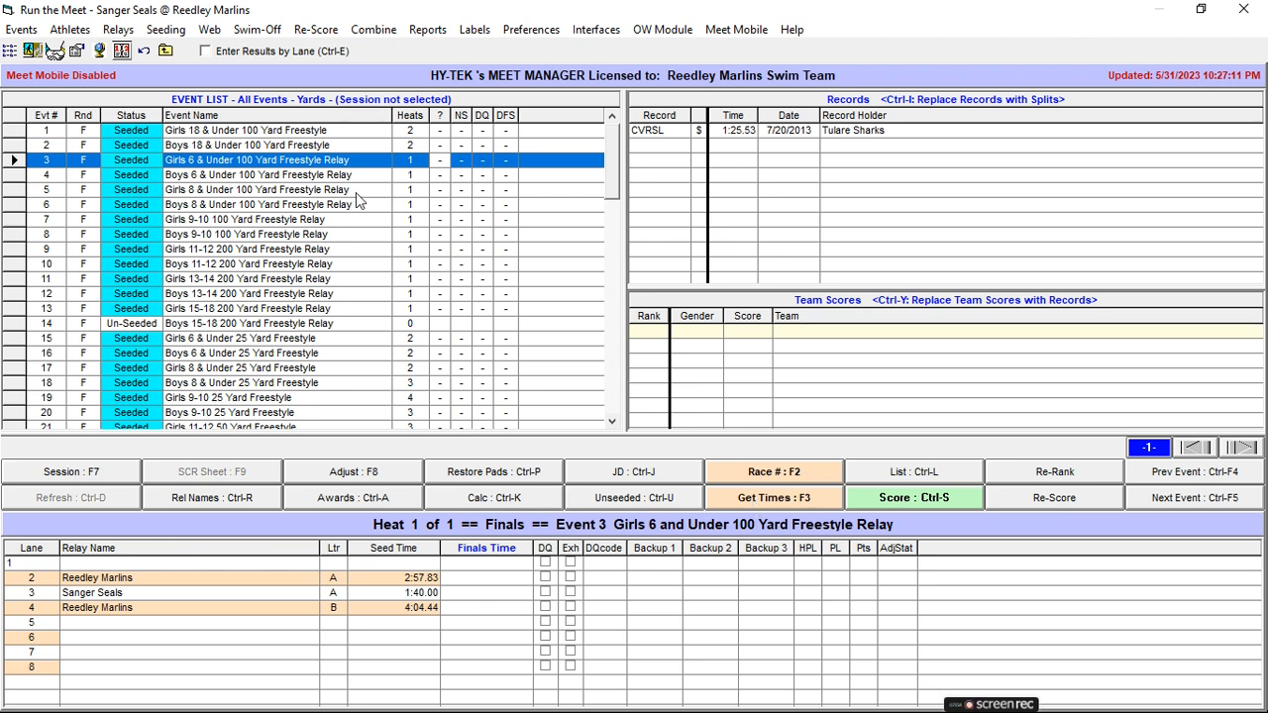
pyautogui.click(322, 177)
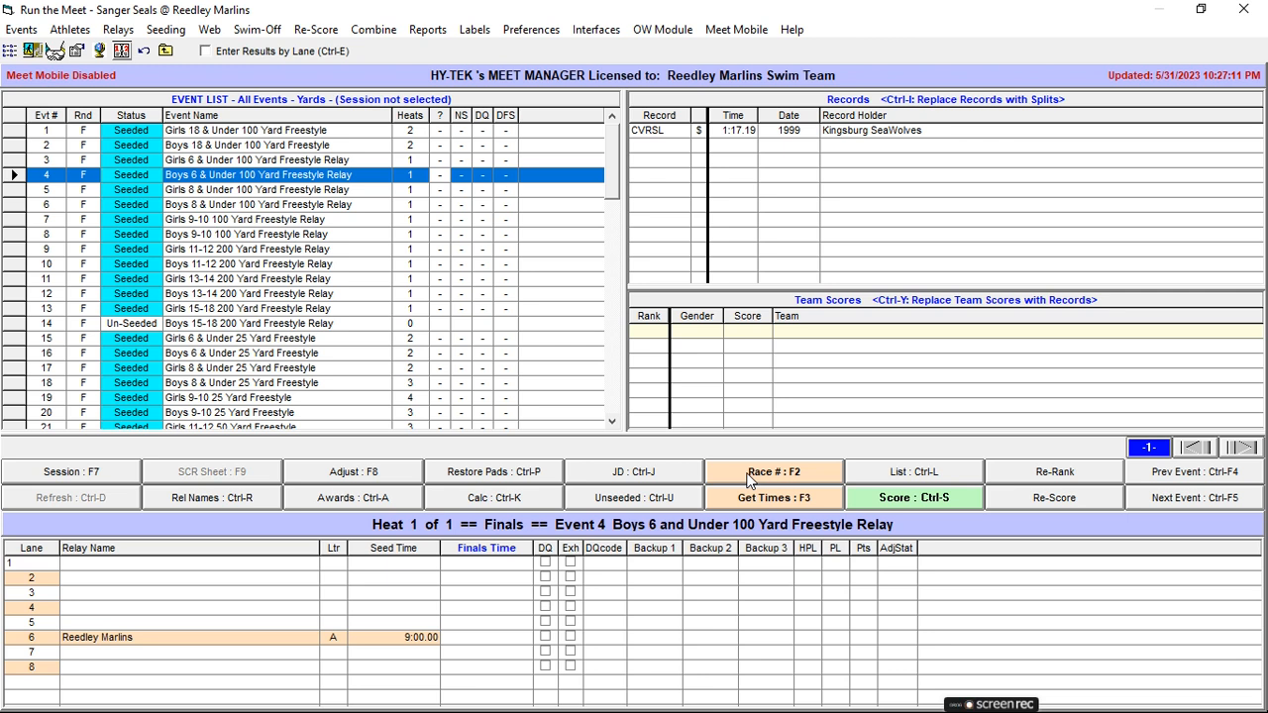
pyautogui.click(226, 165)
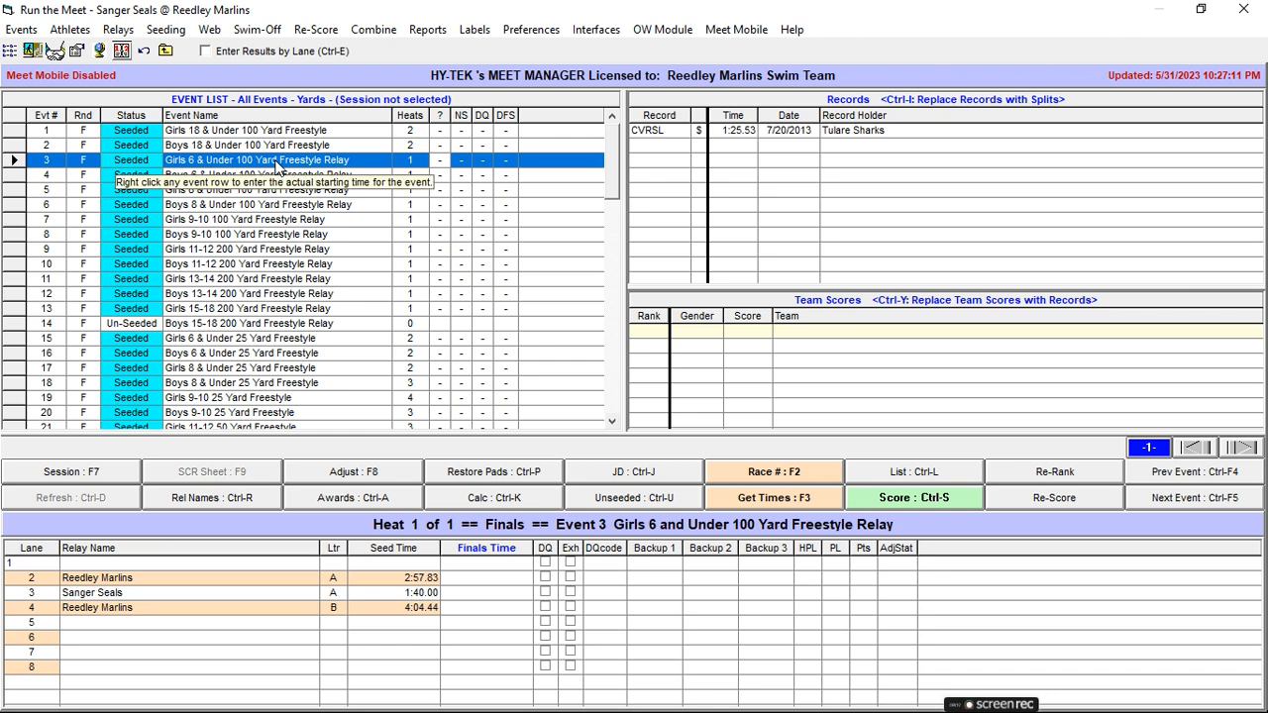
pyautogui.click(277, 174)
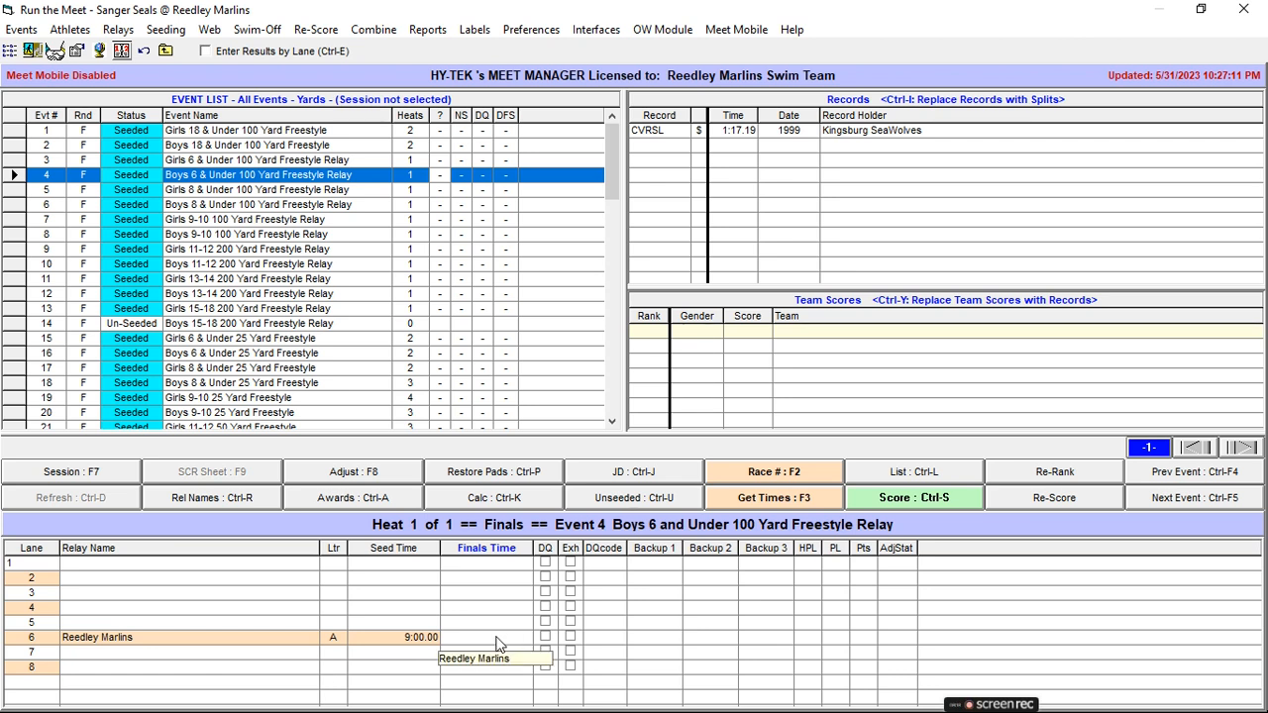
pyautogui.click(209, 191)
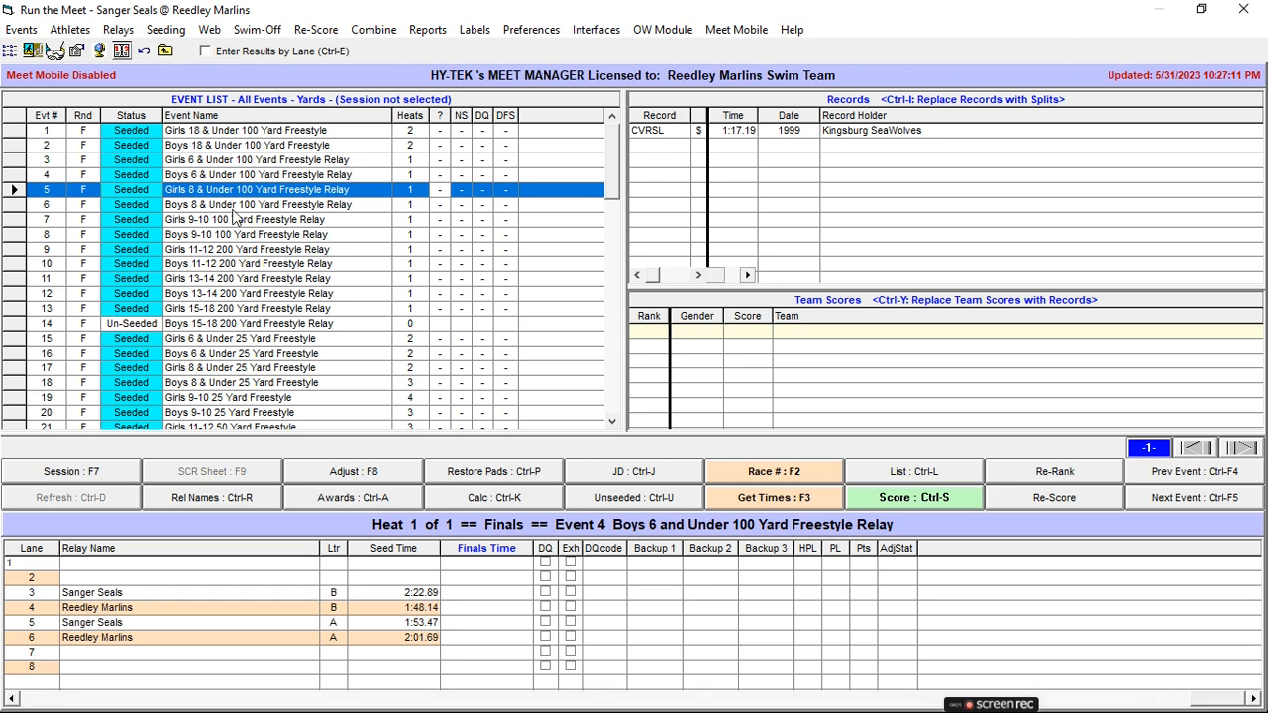
pyautogui.click(233, 208)
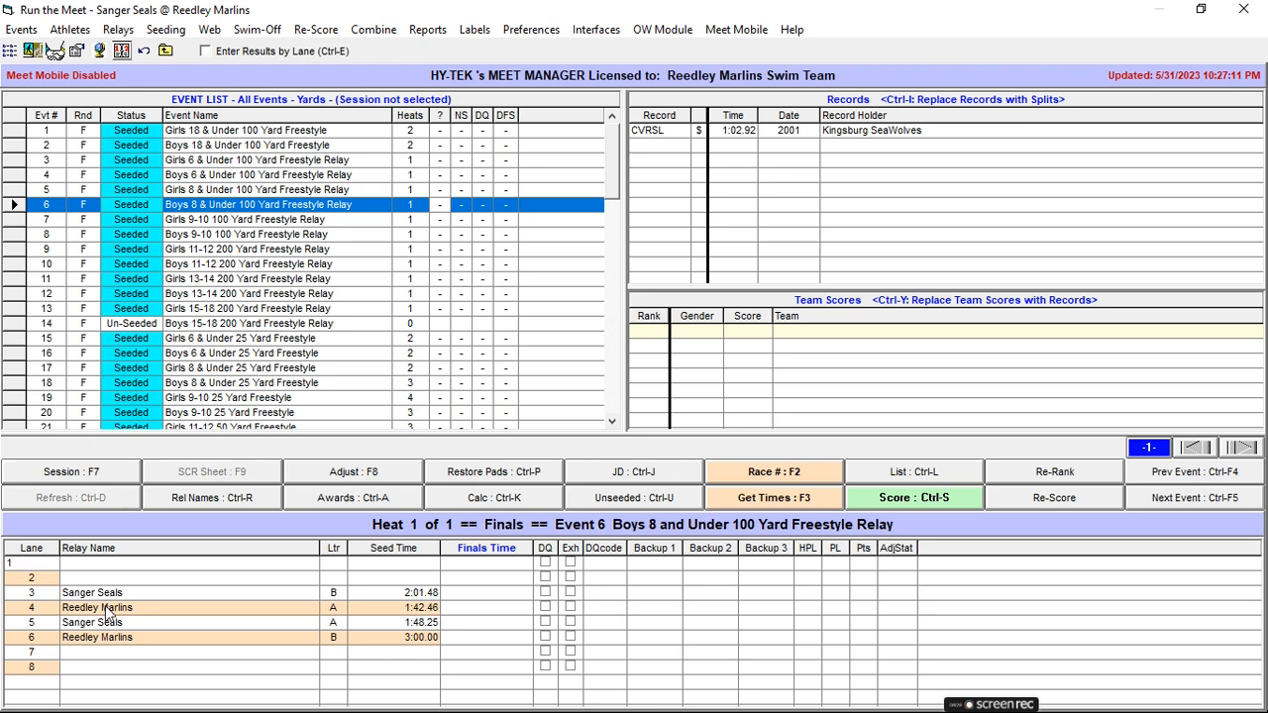
# In Event 5, Girls 8 & Under Freestyle Relay, place Sanger Seals B, Reedley Marlins B, Sanger Seals A and Reedley Marlins A in lanes 1 to 4.
pyautogui.click(222, 191)
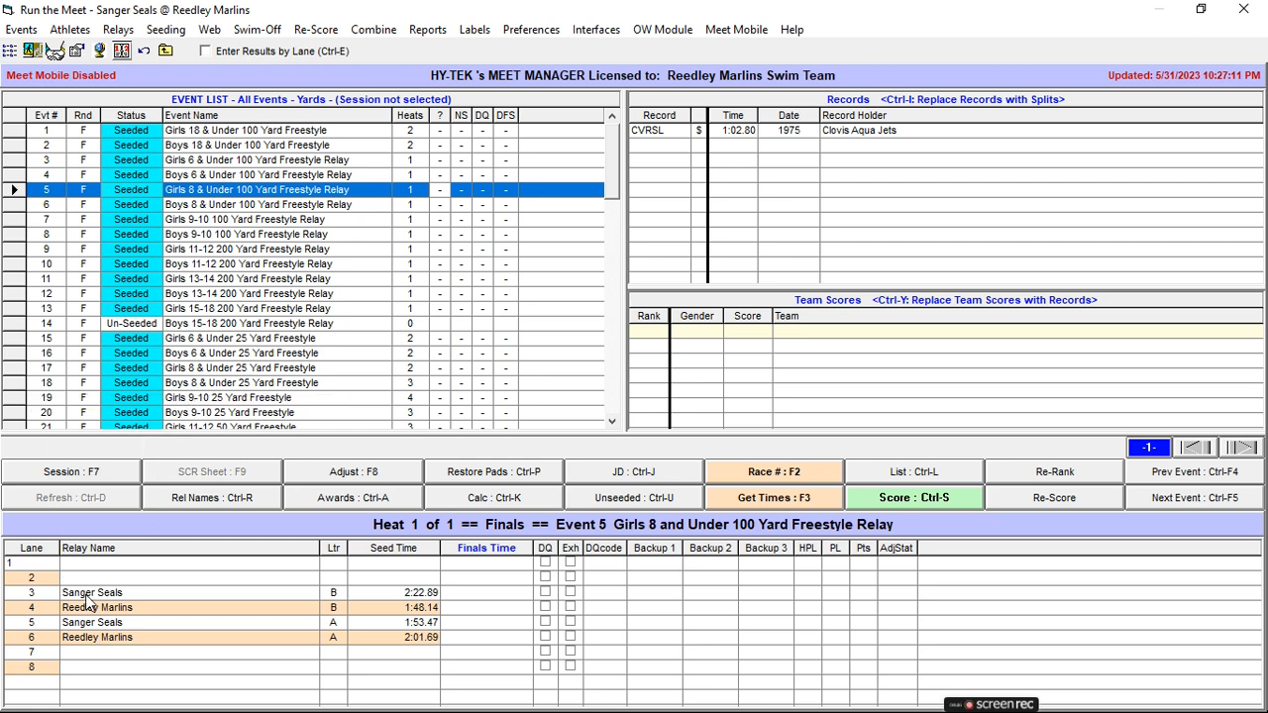
pyautogui.moveTo(87, 602); pyautogui.dragTo(89, 562)
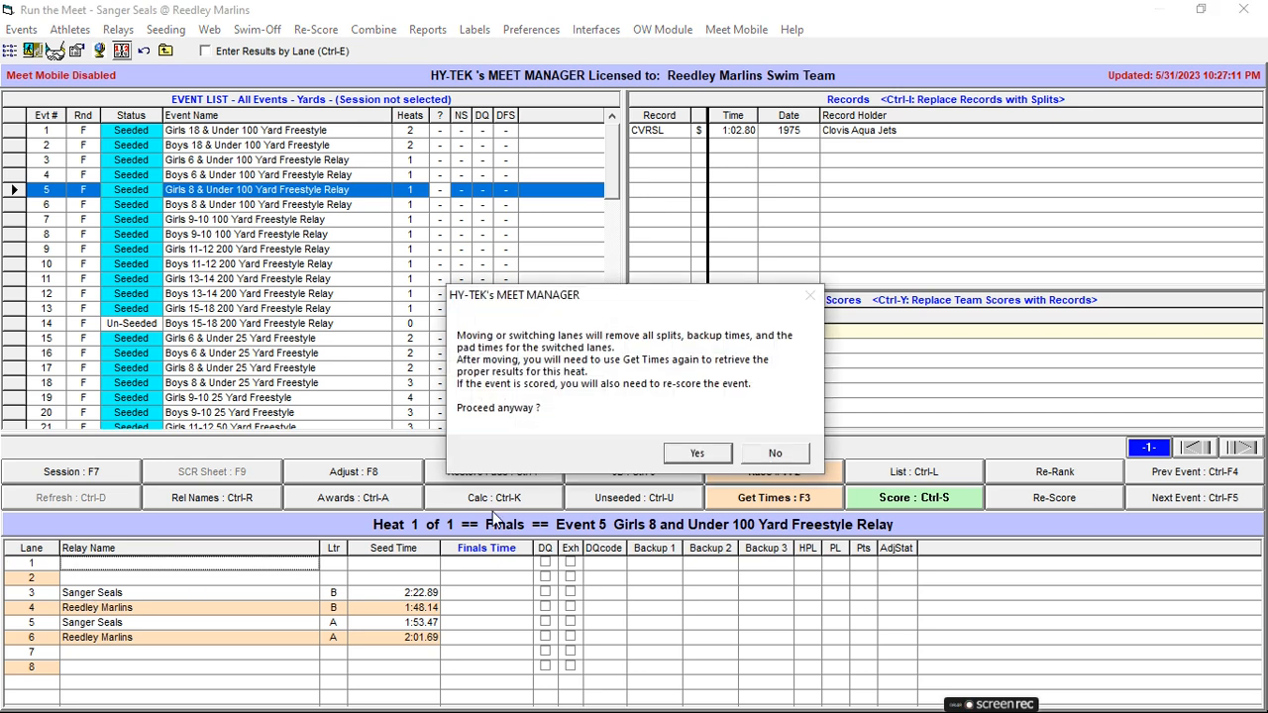
pyautogui.press('Return')
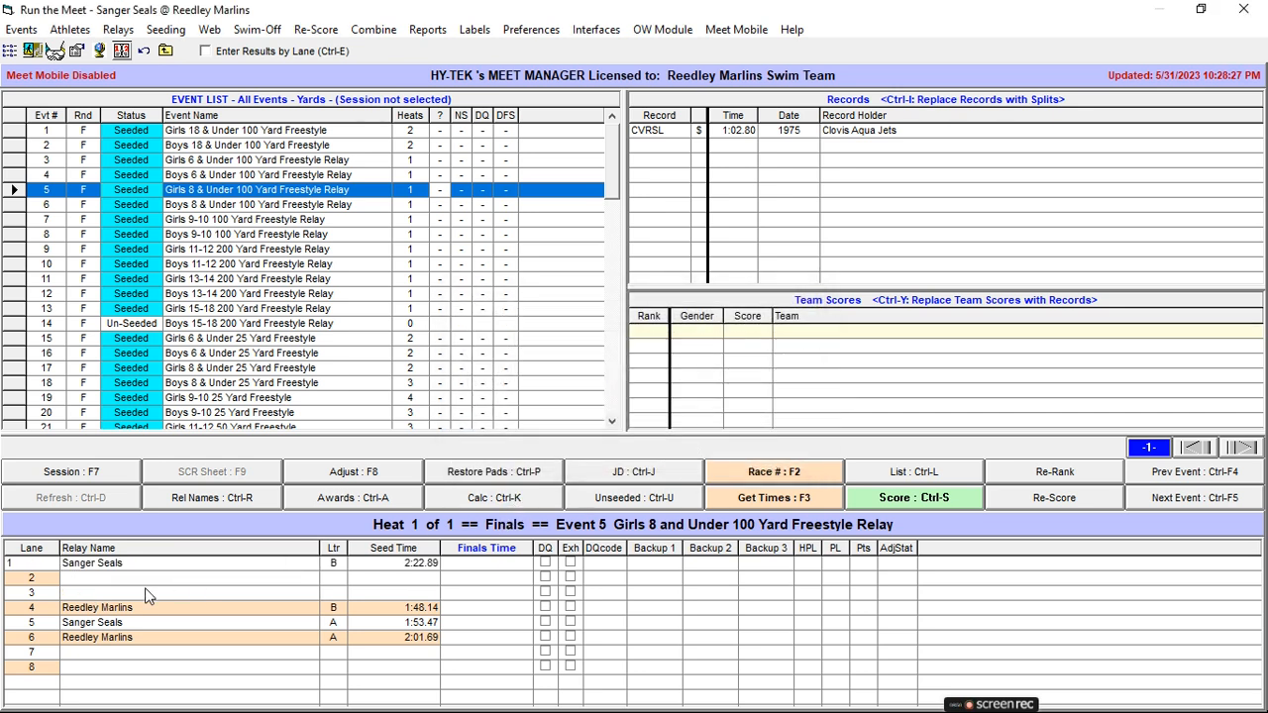
pyautogui.moveTo(139, 614); pyautogui.dragTo(138, 581)
pyautogui.press('Return')
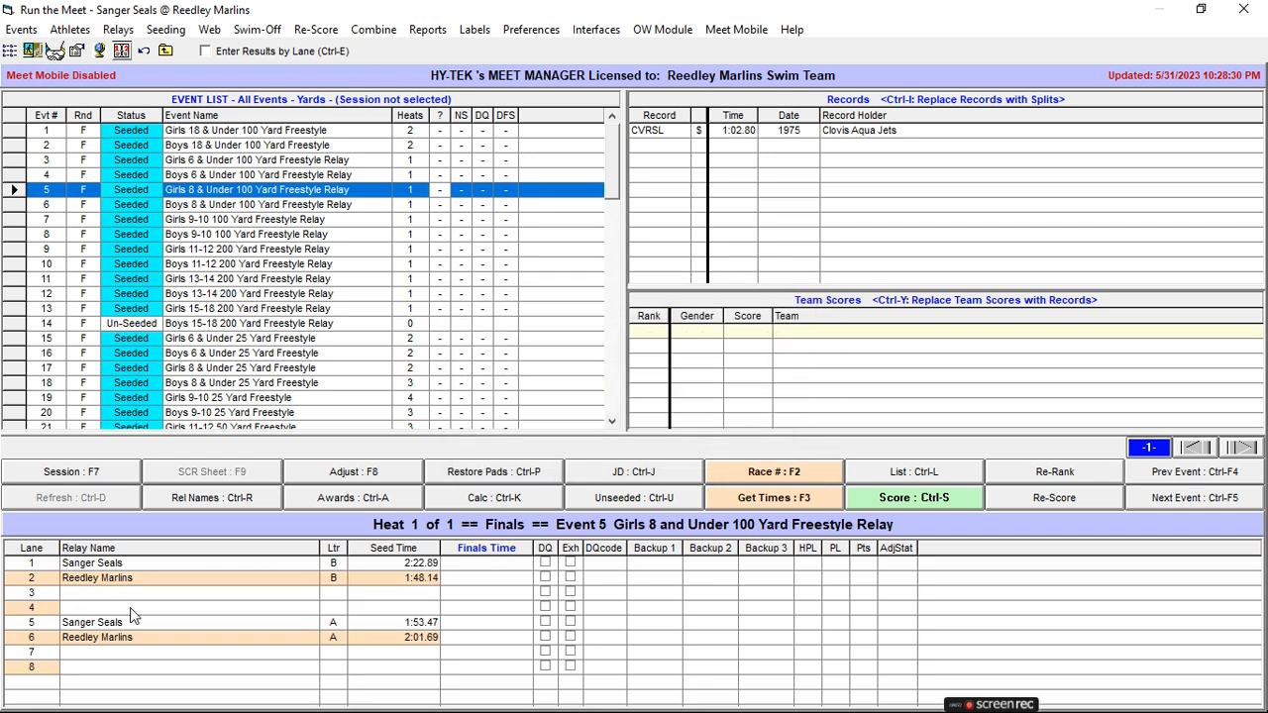
pyautogui.moveTo(127, 630); pyautogui.dragTo(127, 594)
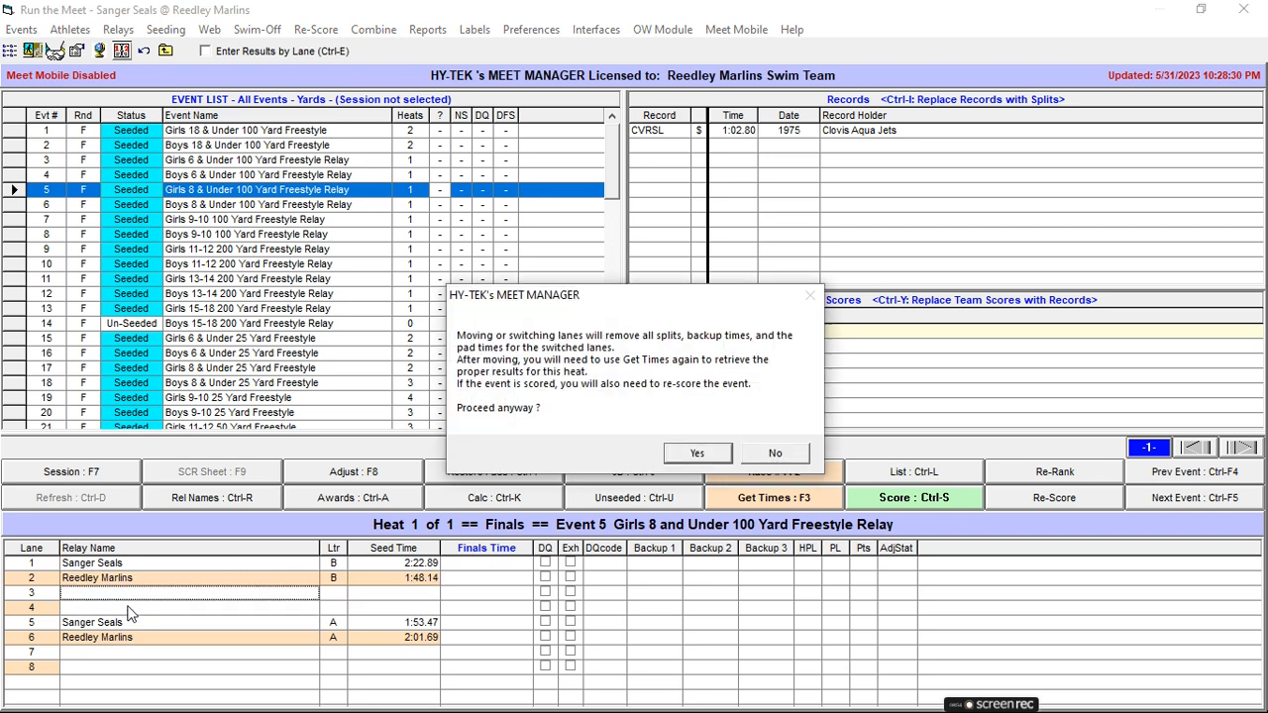
pyautogui.press('Return')
pyautogui.moveTo(127, 640); pyautogui.dragTo(127, 621)
pyautogui.press('Return')
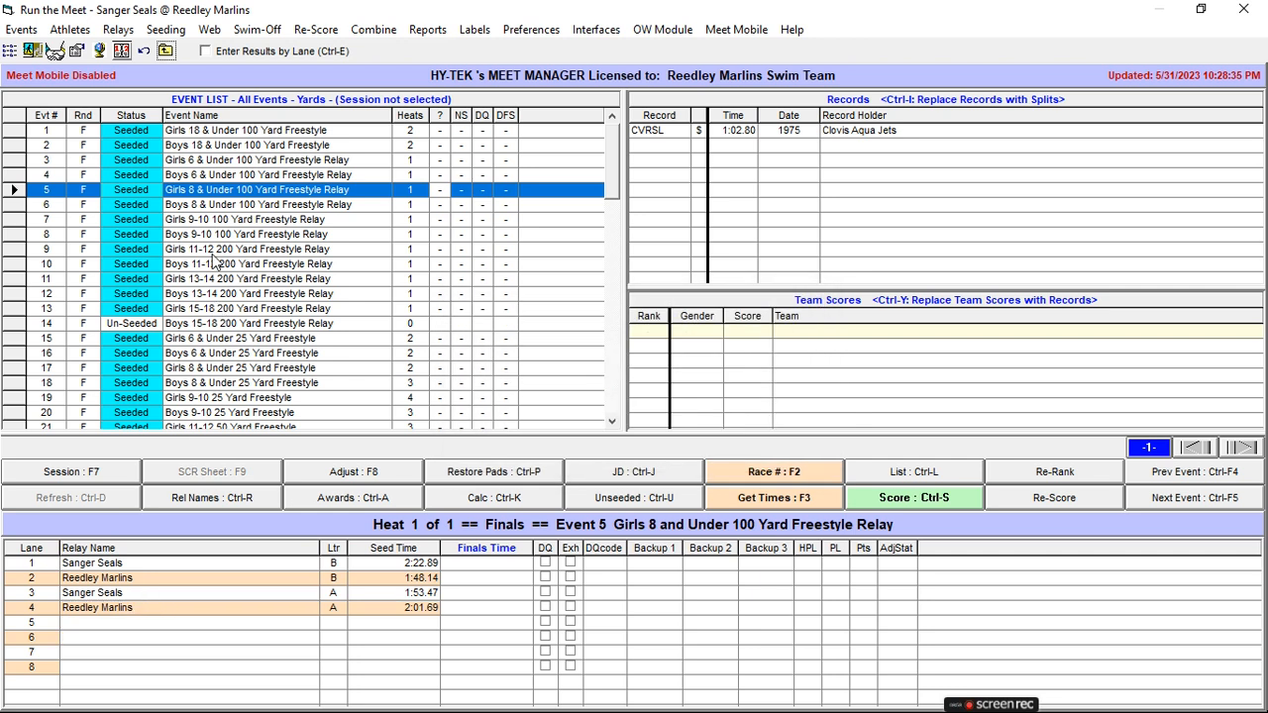
# In Event 6, Boys 8 & Under Freestyle Relay, place Sanger Seals B, Reedley Marlins A, Sanger Seals A and Reedley Marlins B in lanes 5 to 8.
pyautogui.click(210, 206)
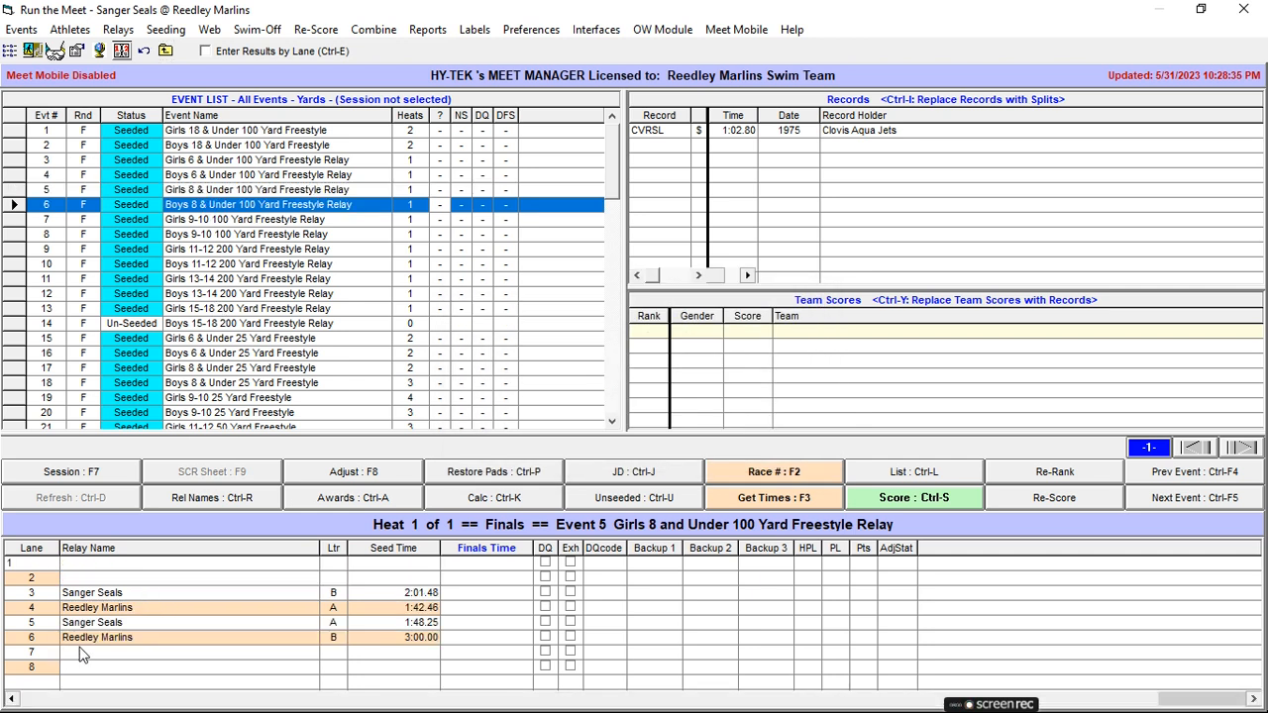
pyautogui.moveTo(86, 643)
pyautogui.mouseDown()
pyautogui.moveTo(87, 668)
pyautogui.moveTo(95, 624)
pyautogui.mouseUp()
pyautogui.press('Return')
pyautogui.press('Return')
pyautogui.press('Return')
pyautogui.press('Return')
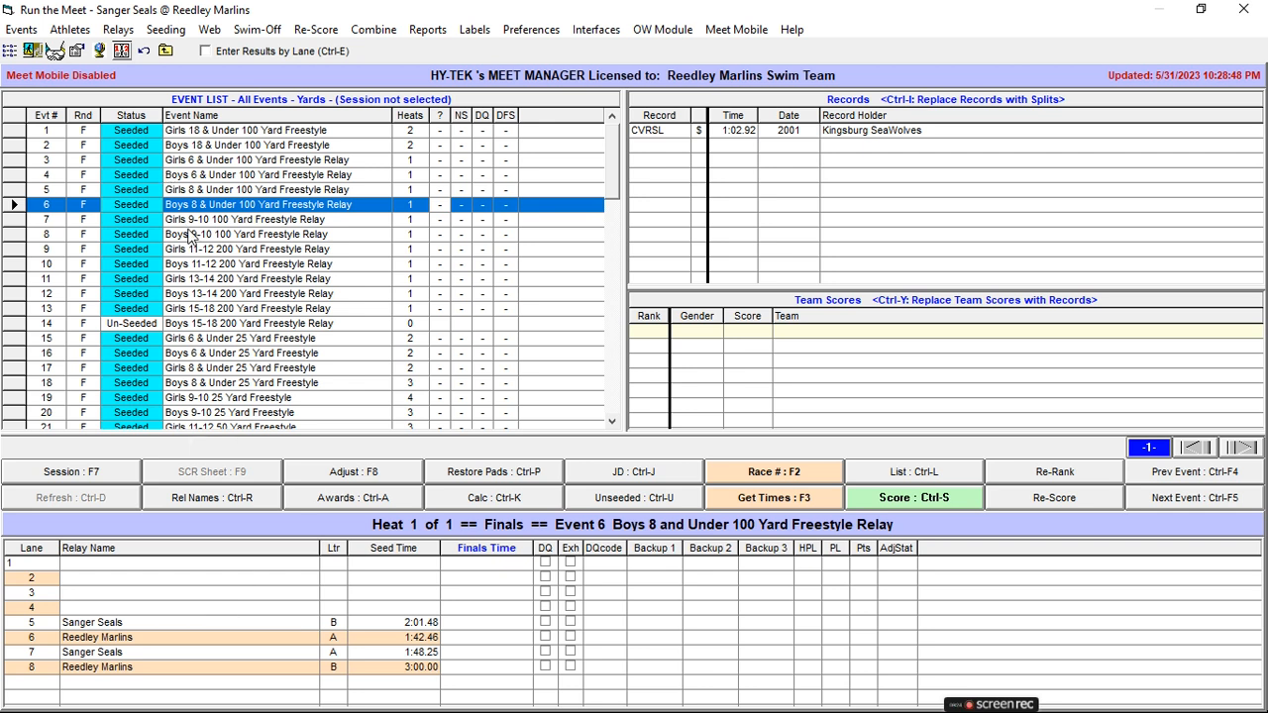
# Review the lane assignments of the 15-18 freestyle relays, Events 13 and 14, and the 15-18 50 Yard Freestyle, Events 25 and 26.
pyautogui.scroll(-2, 195, 256)
pyautogui.scroll(1, 198, 266)
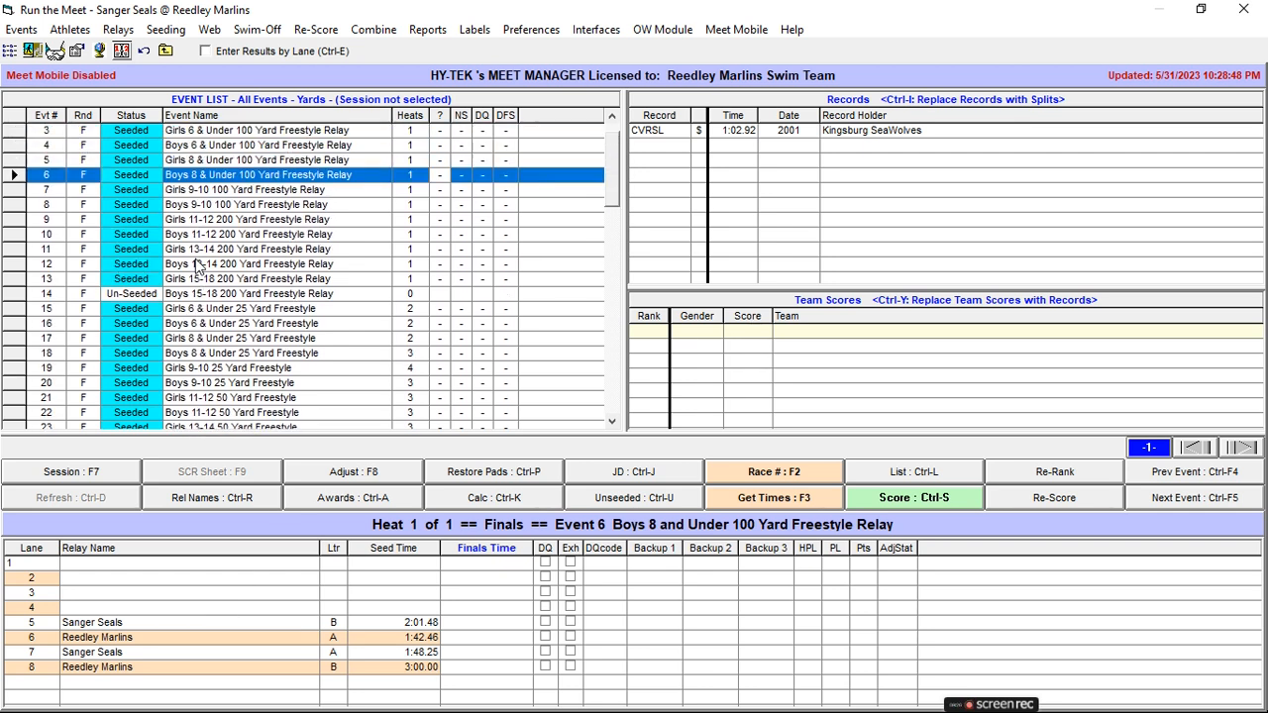
pyautogui.scroll(1, 228, 191)
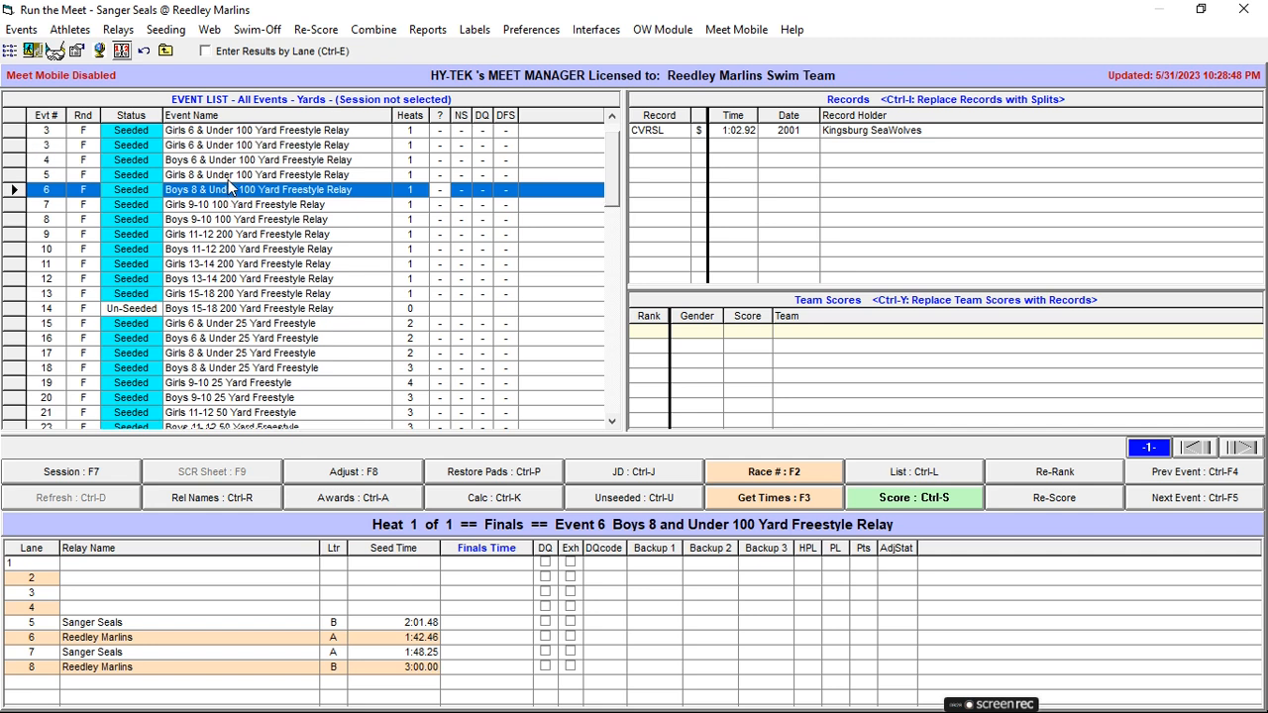
pyautogui.scroll(-2, 228, 191)
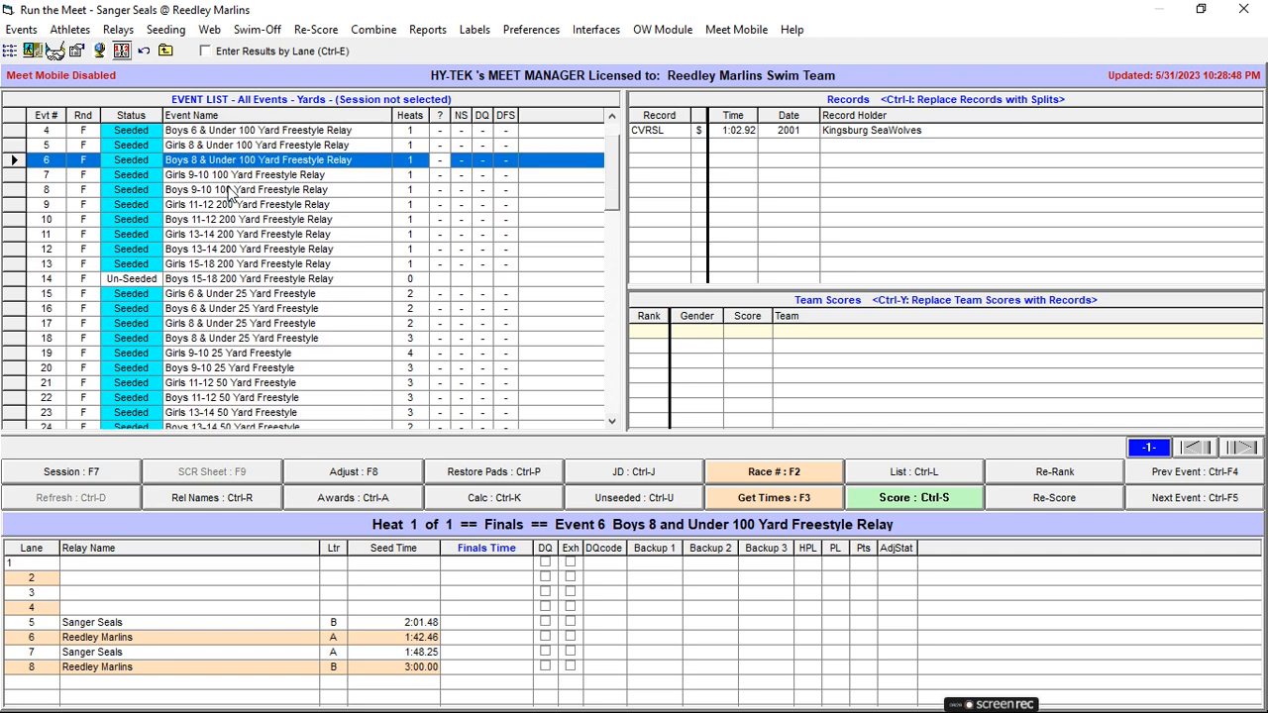
pyautogui.click(205, 266)
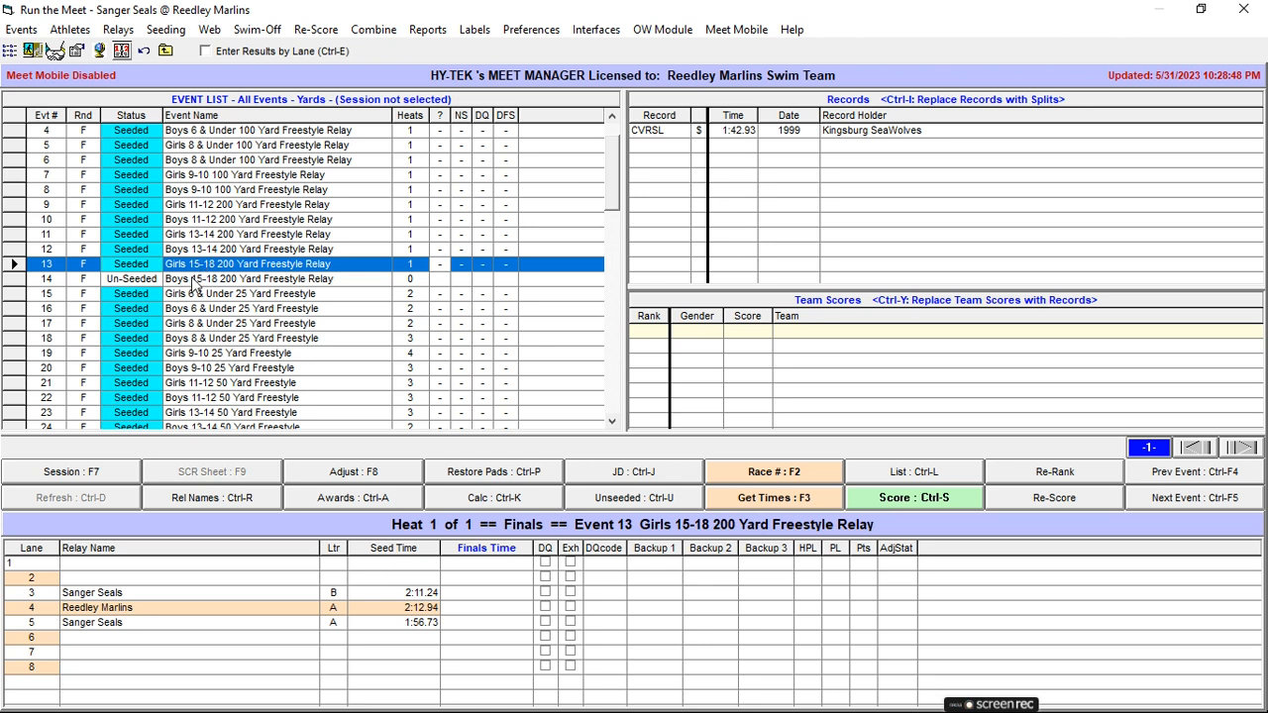
pyautogui.click(198, 281)
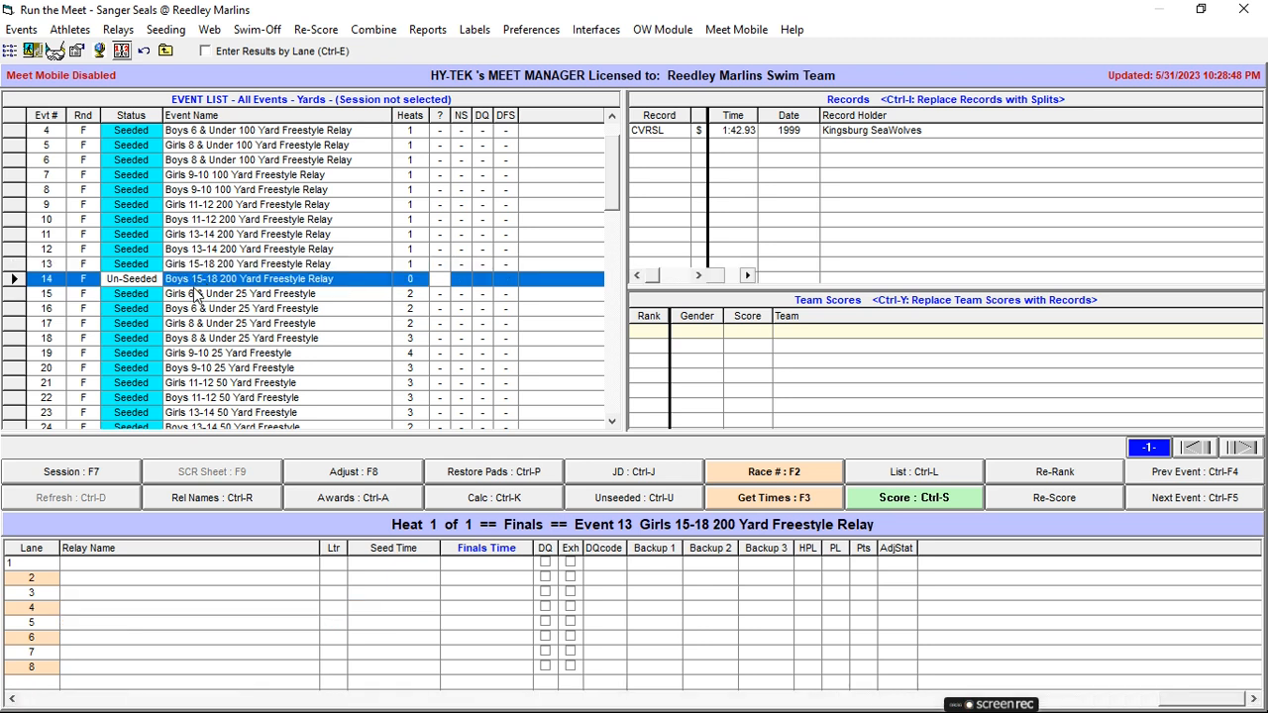
pyautogui.scroll(-3, 198, 287)
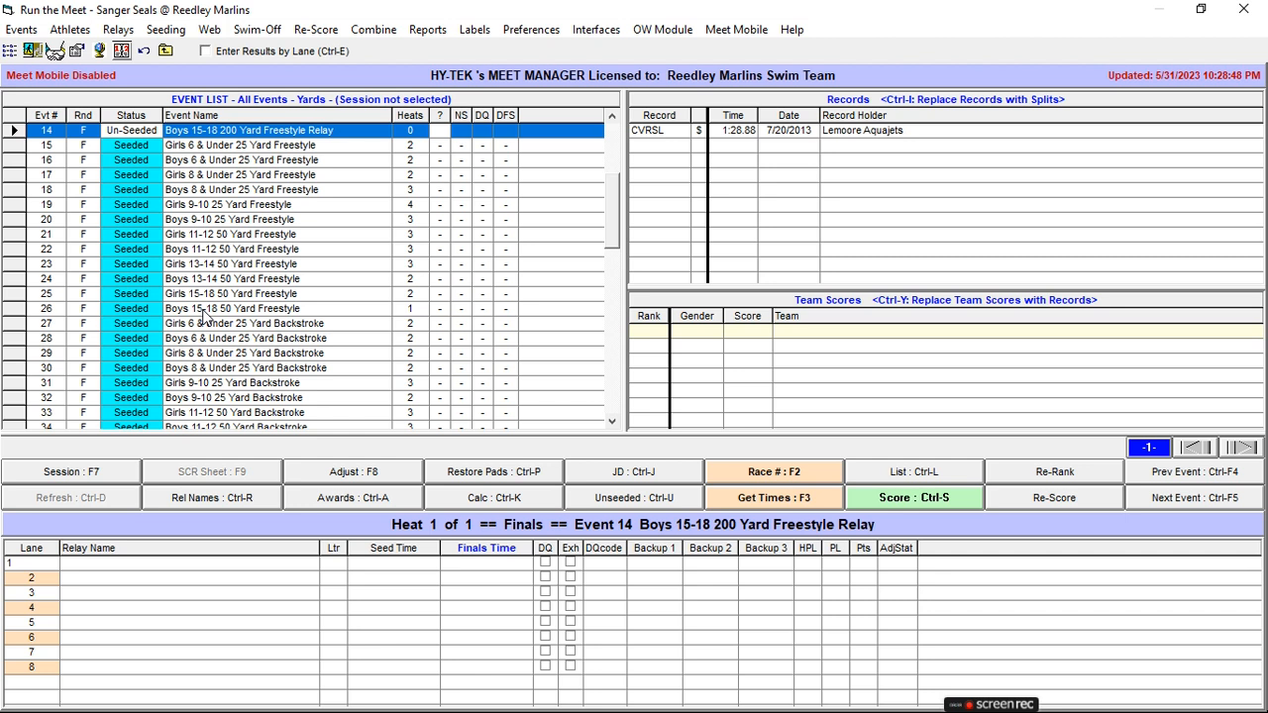
pyautogui.click(196, 294)
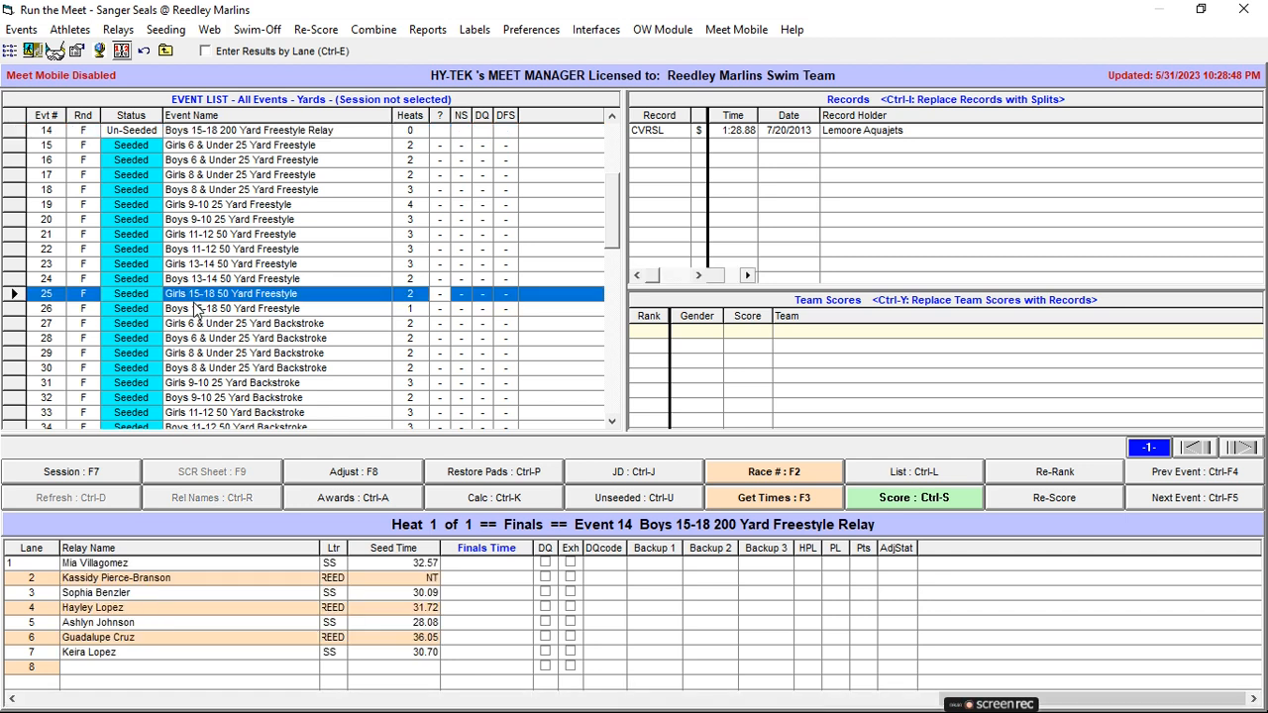
pyautogui.click(195, 308)
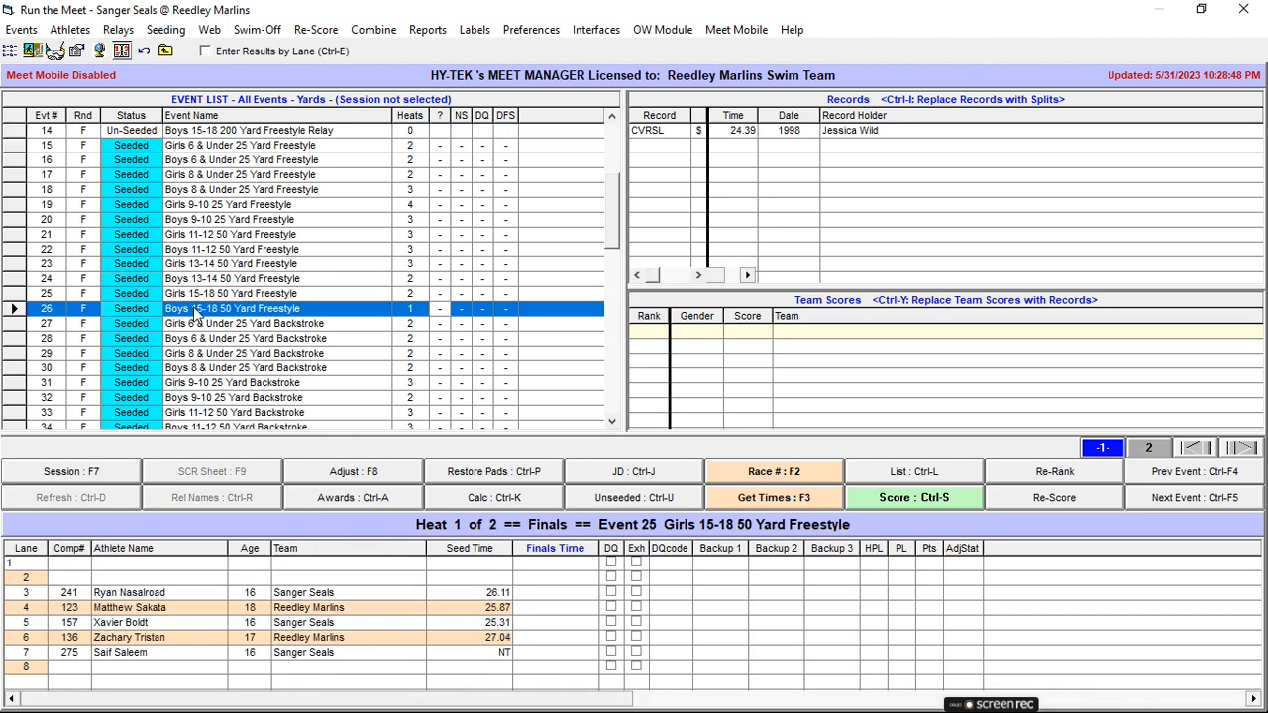
pyautogui.click(194, 297)
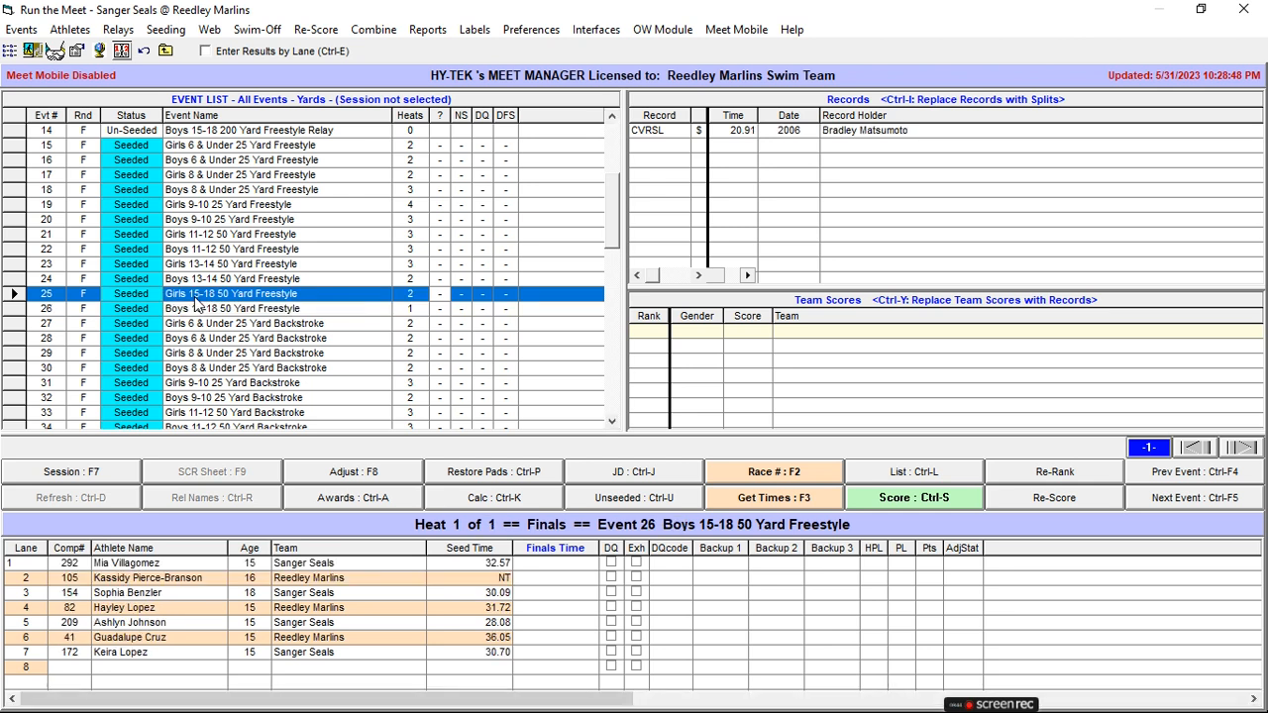
# Review the lane assignments of the 15-18 100 Yard IM, Events 45 and 46, and the Girls 8 & Under breaststroke and medley relay, Events 57 and 67.
pyautogui.scroll(-5, 228, 307)
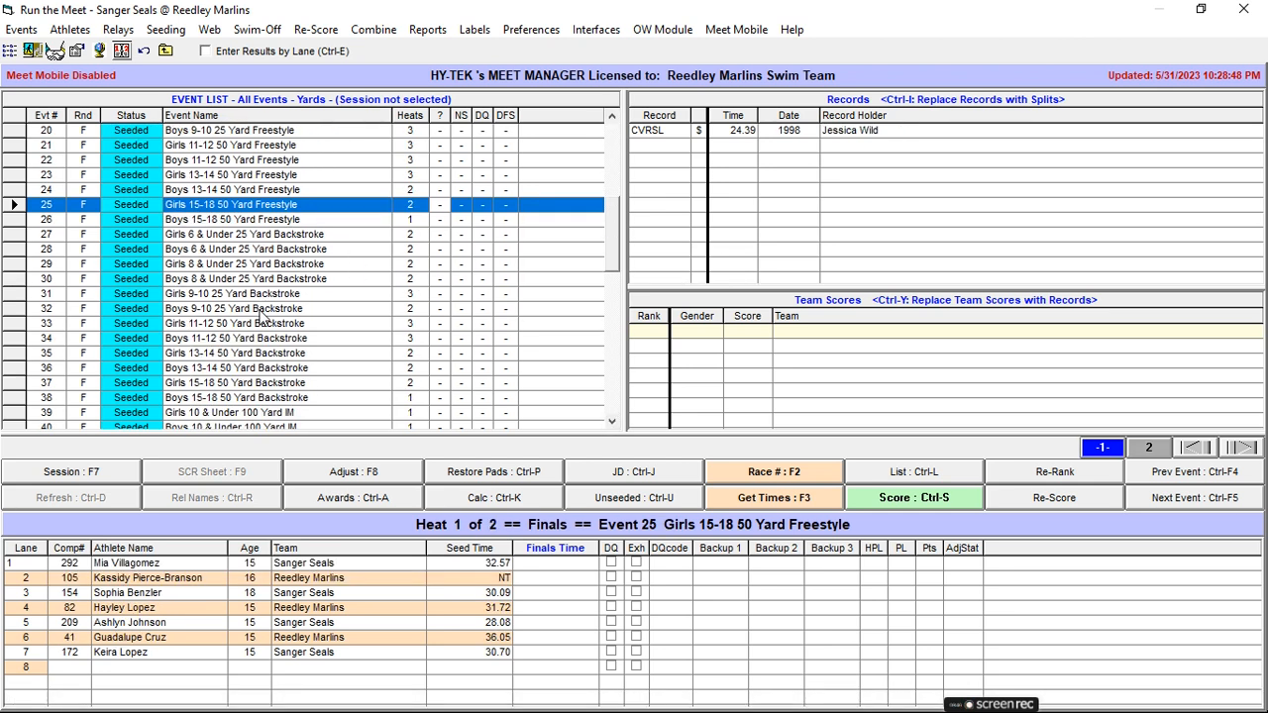
pyautogui.scroll(-2, 262, 315)
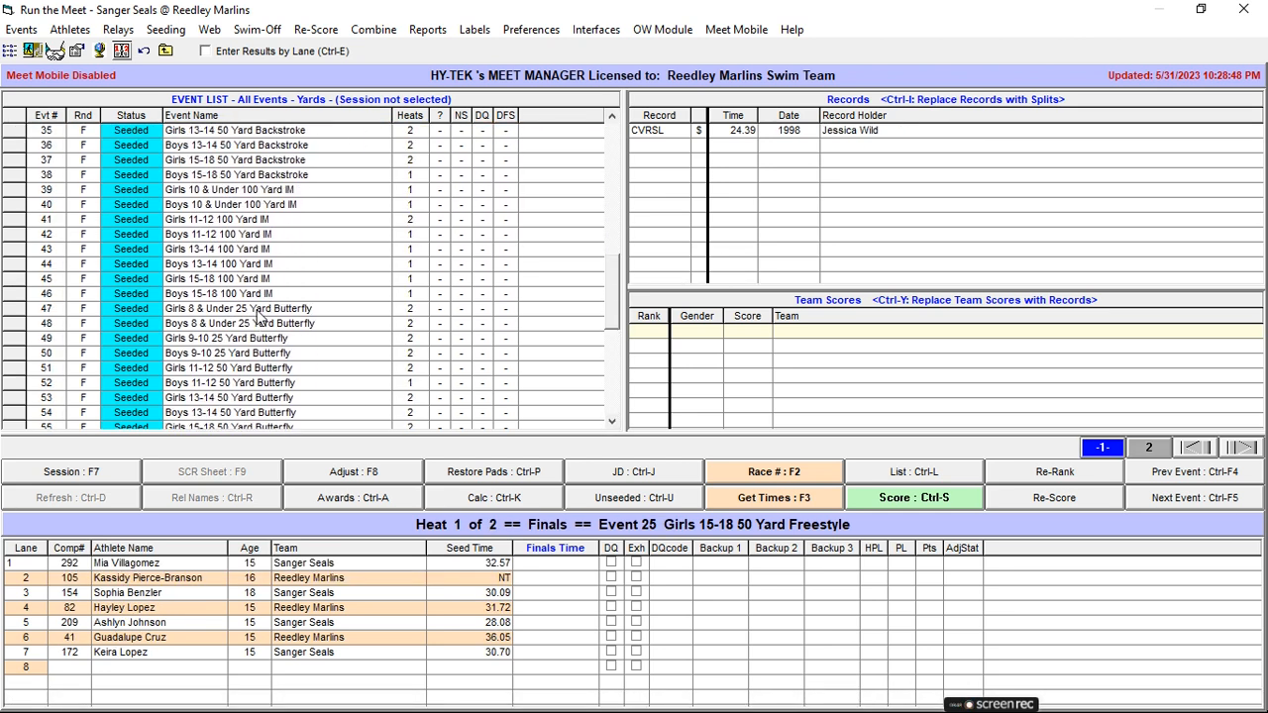
pyautogui.click(220, 297)
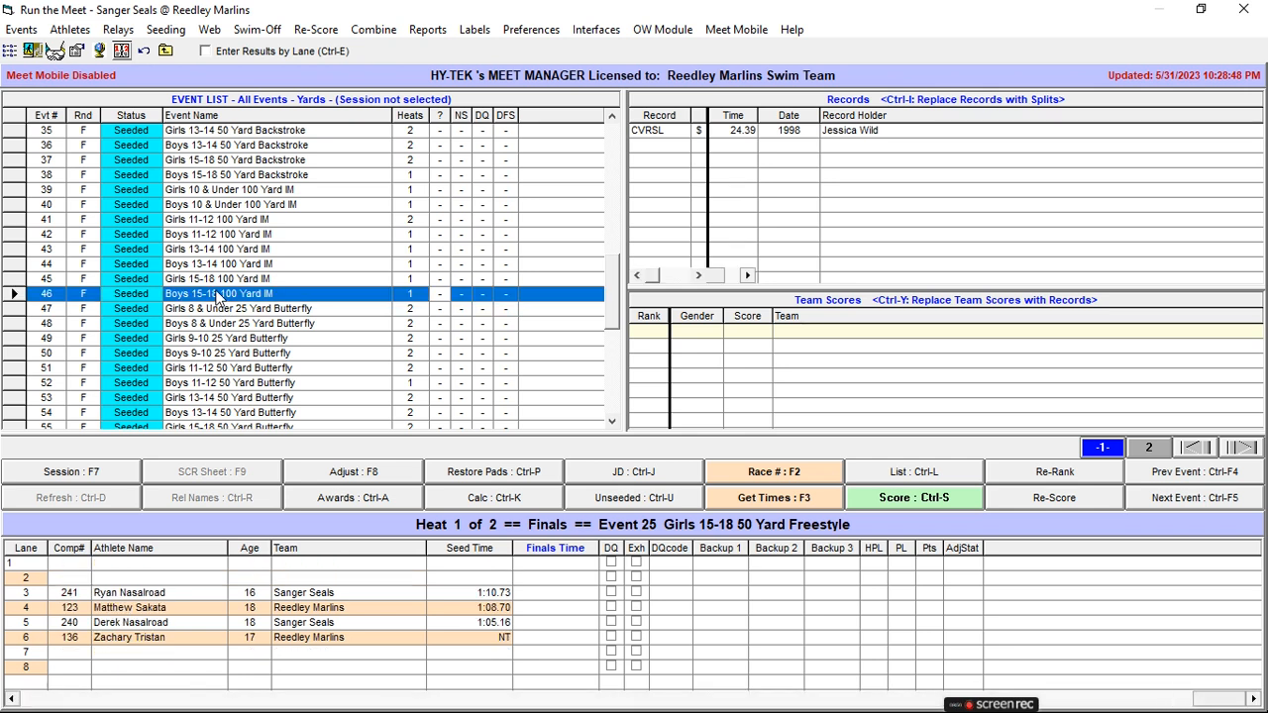
pyautogui.click(220, 281)
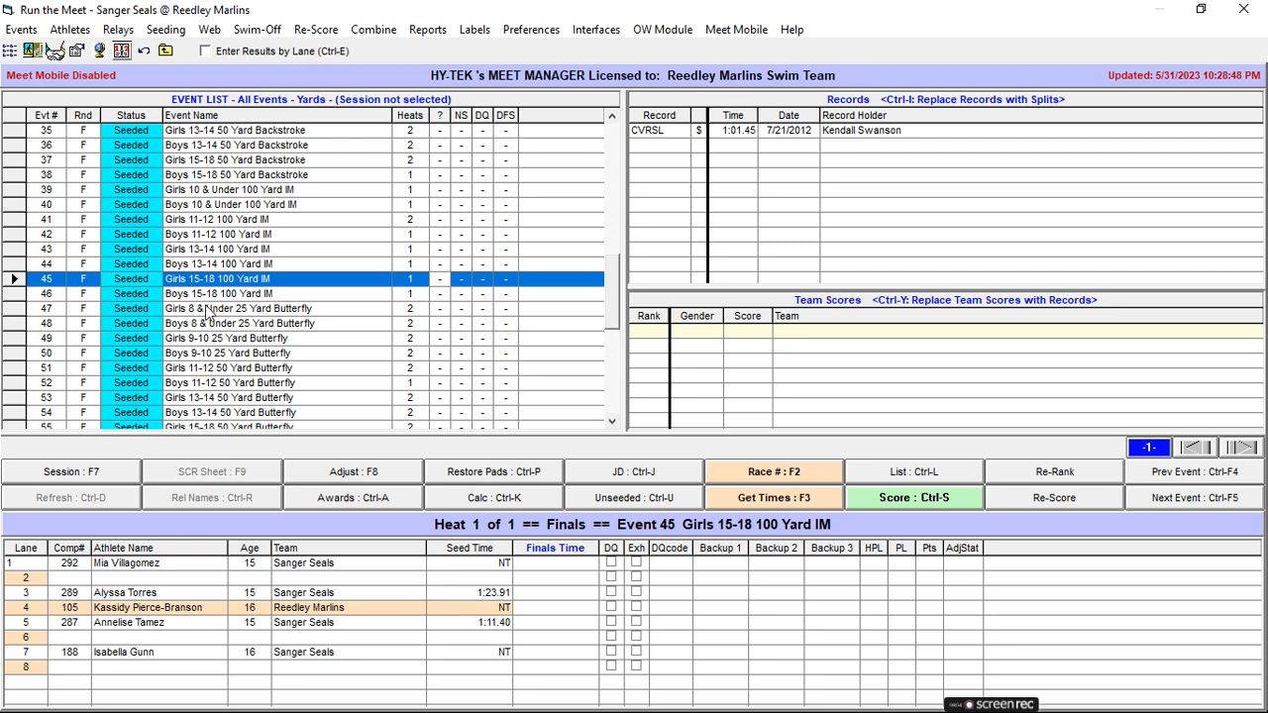
pyautogui.scroll(-7, 210, 309)
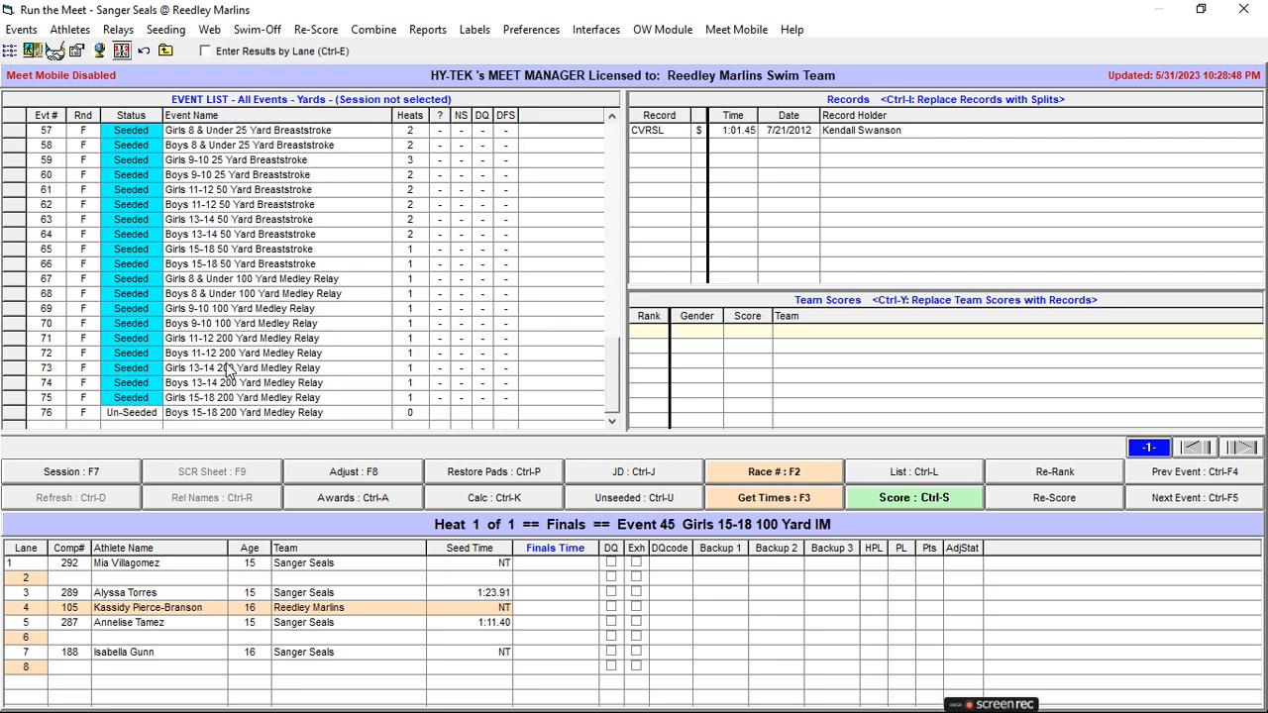
pyautogui.click(198, 131)
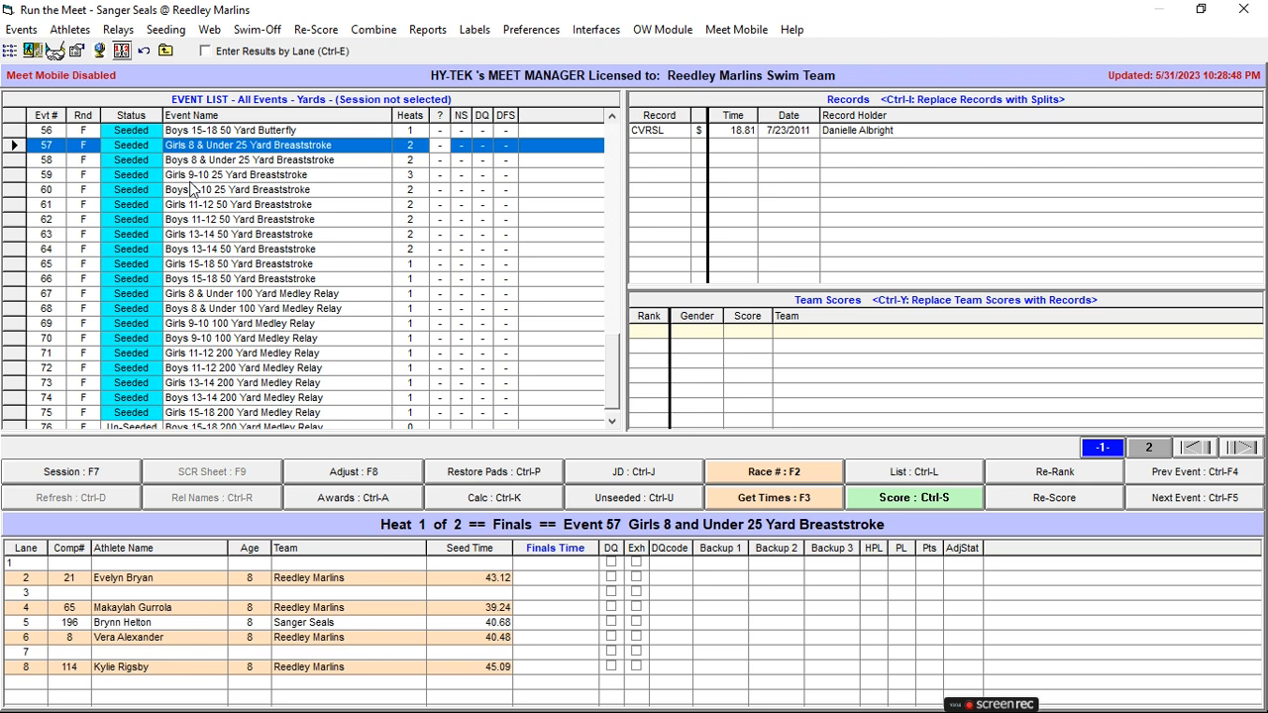
pyautogui.click(220, 294)
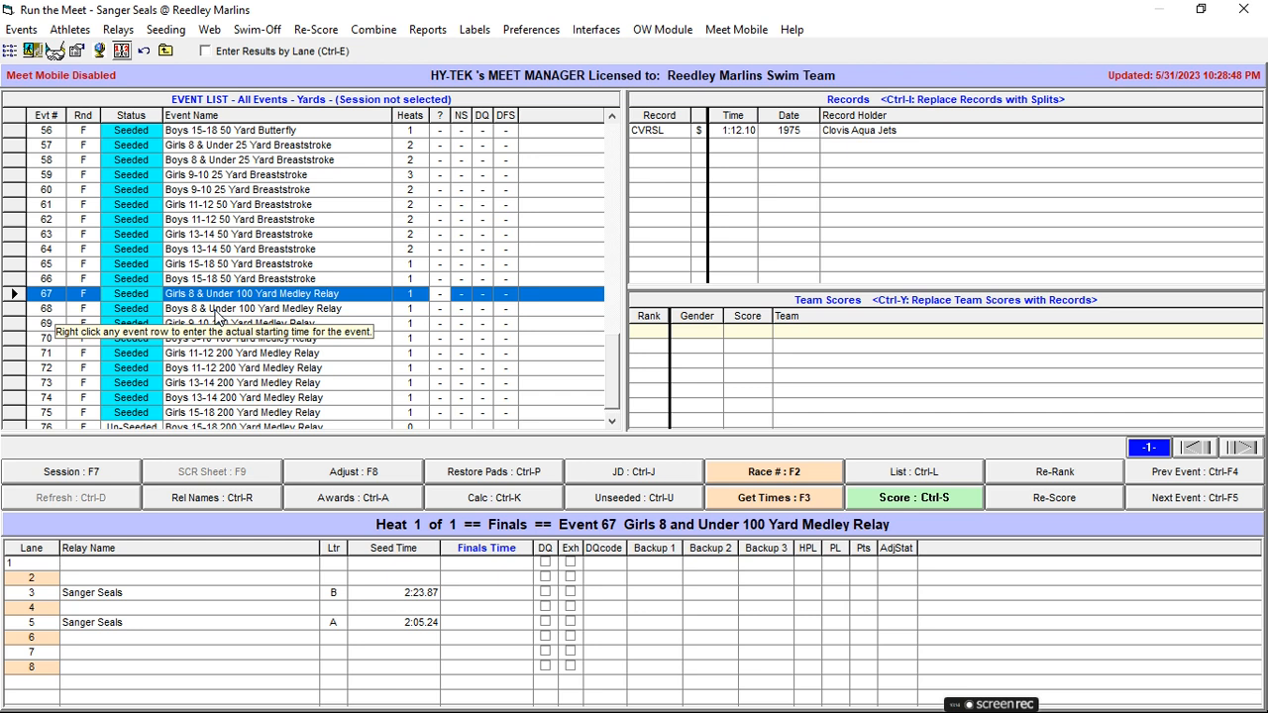
# Review the lane assignments of the medley relays from 8 & Under through 11-12, Events 67 to 72.
pyautogui.click(217, 314)
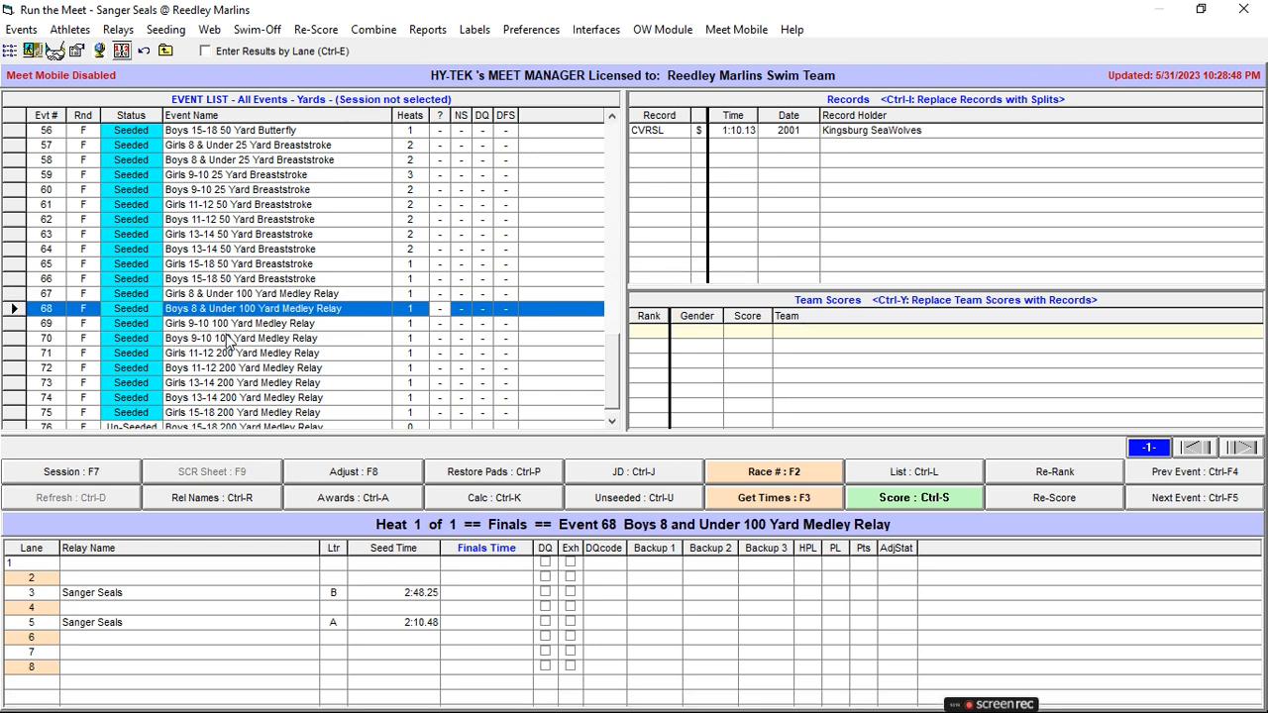
pyautogui.click(231, 325)
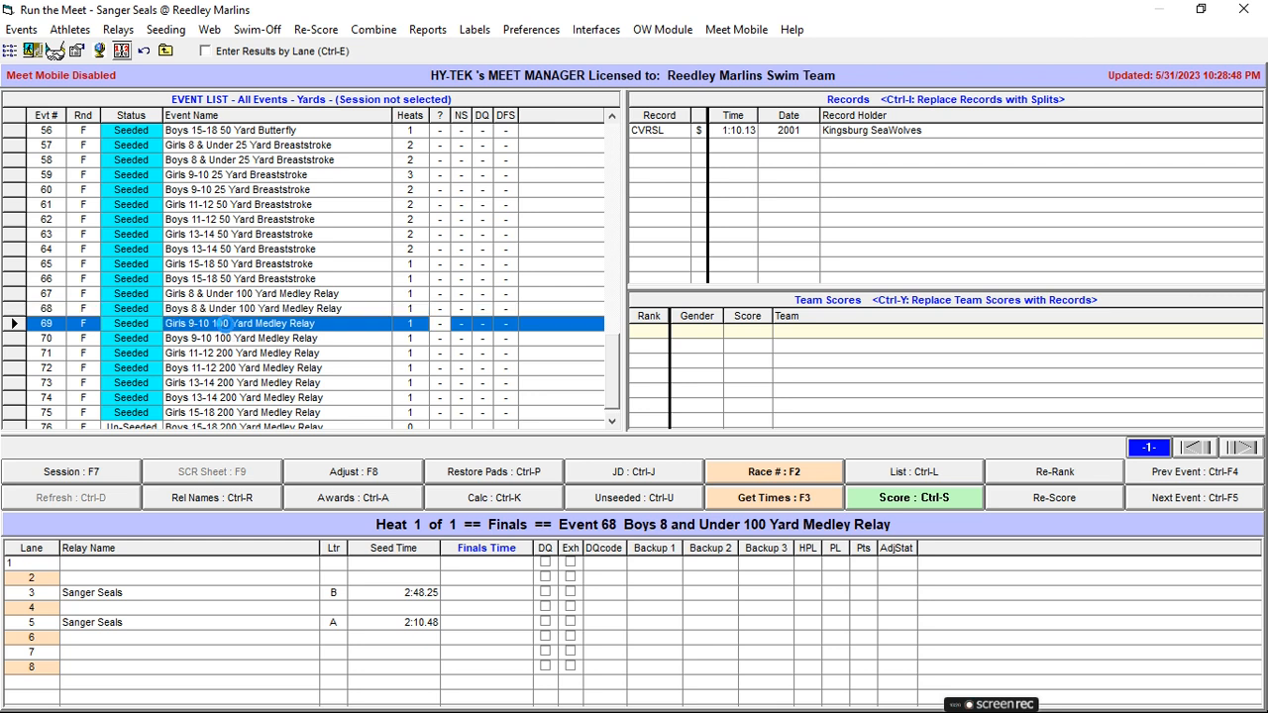
pyautogui.click(228, 296)
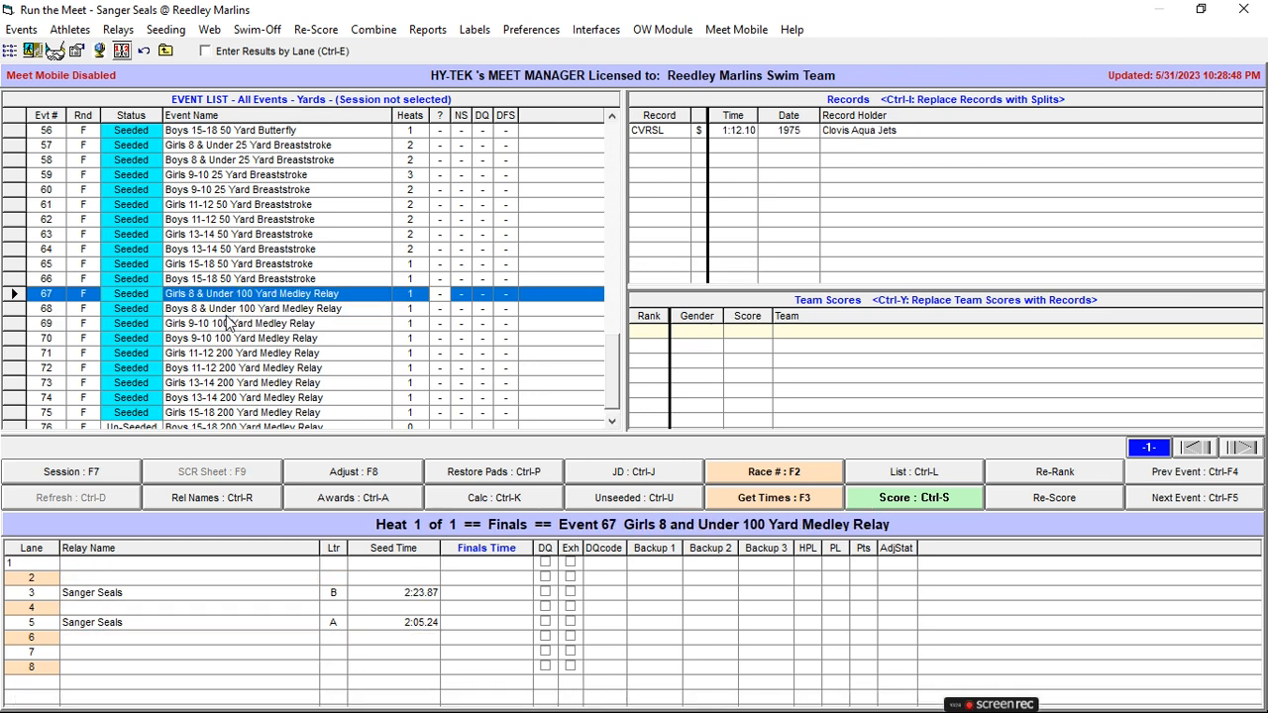
pyautogui.click(227, 315)
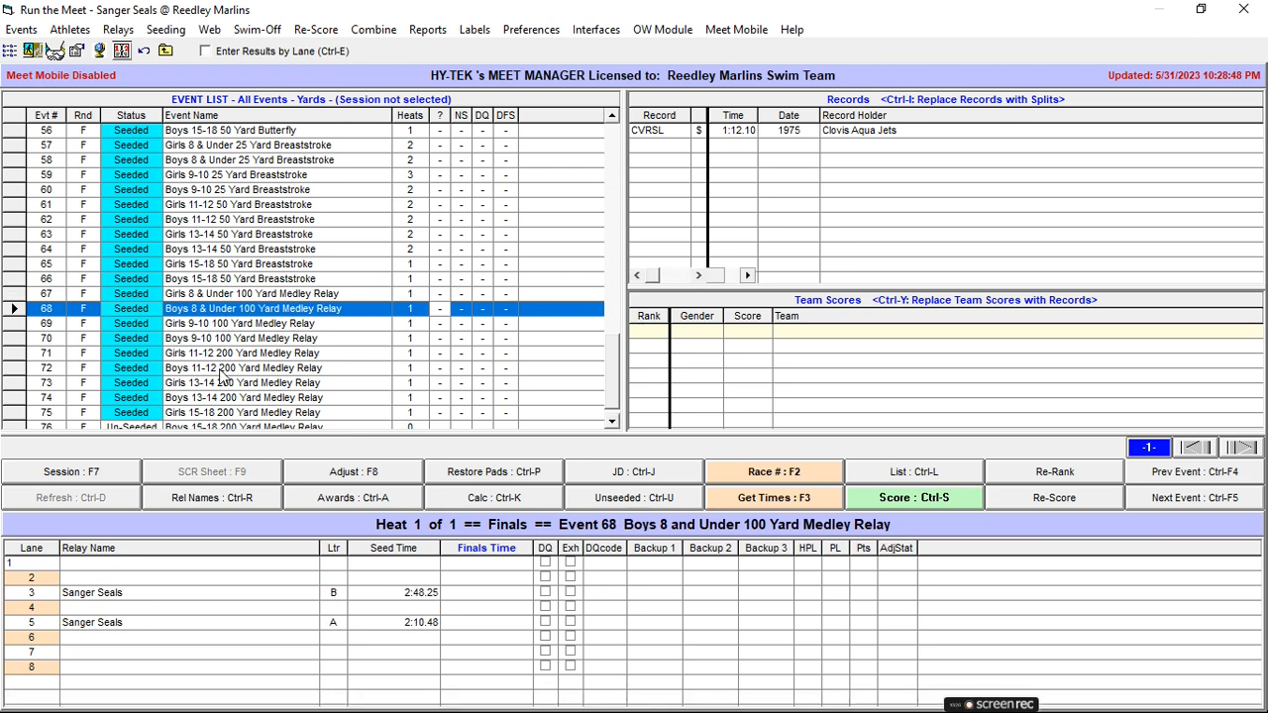
pyautogui.click(220, 314)
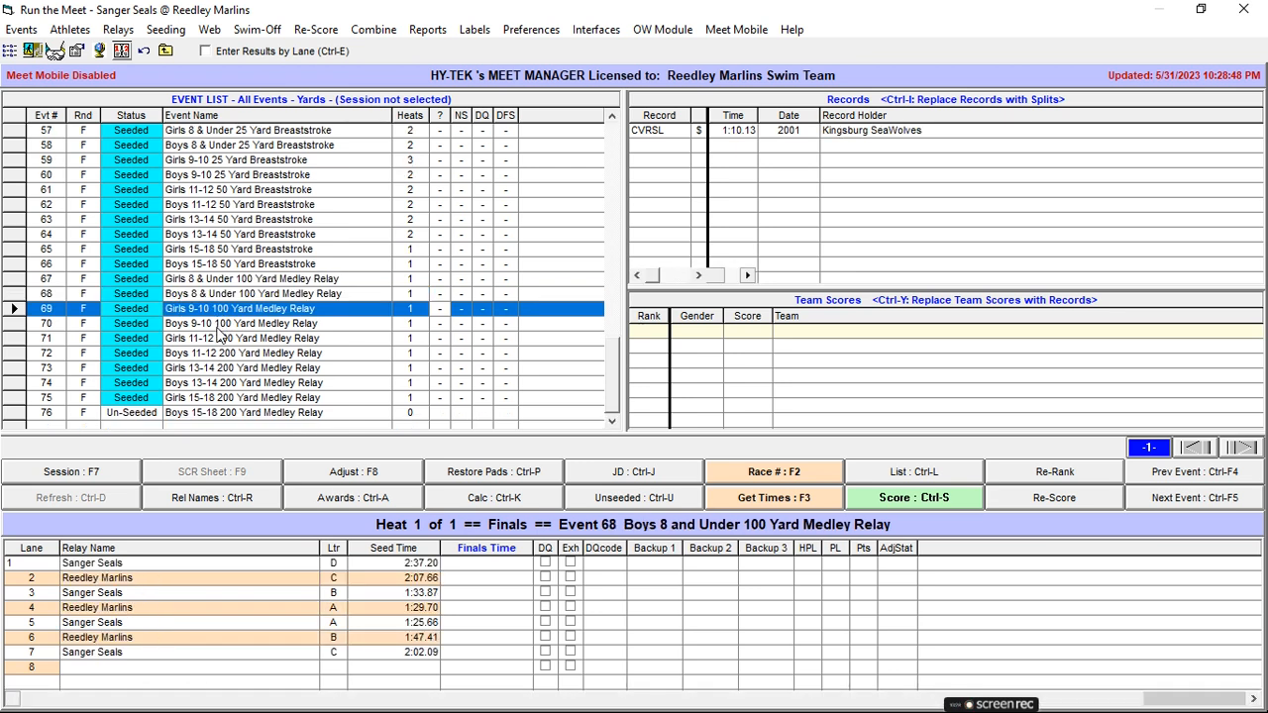
pyautogui.click(218, 325)
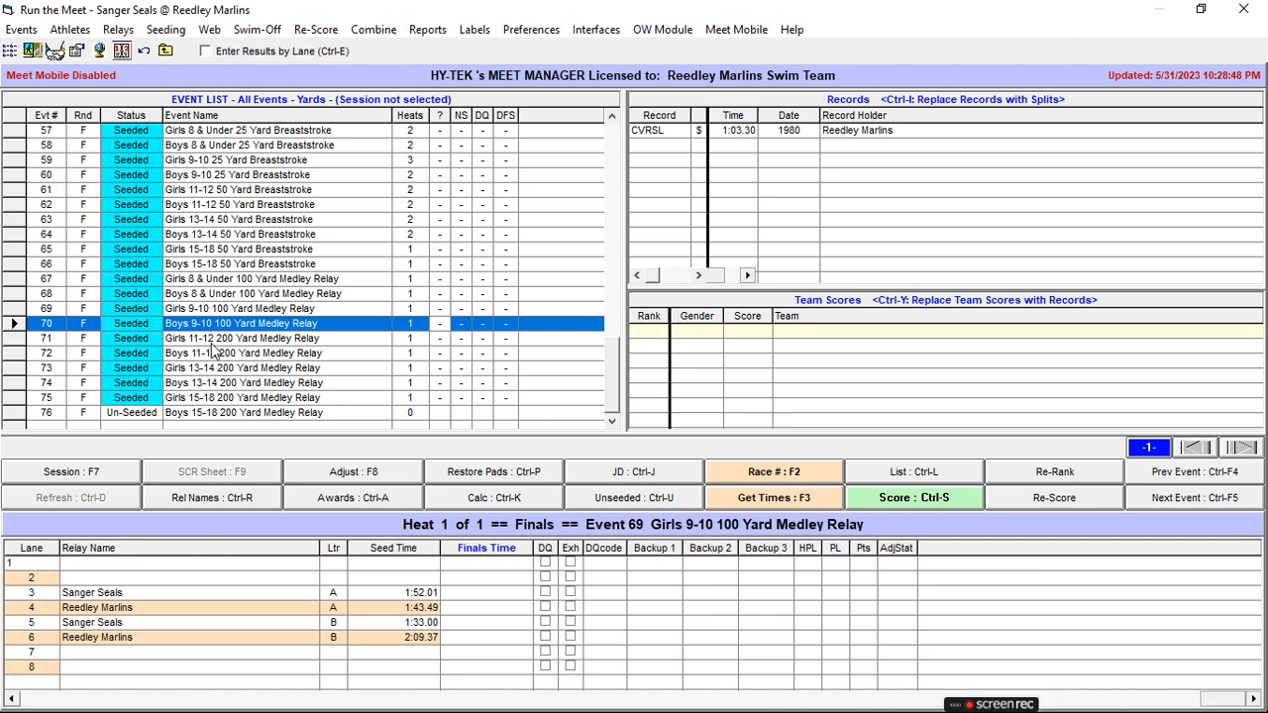
pyautogui.click(213, 340)
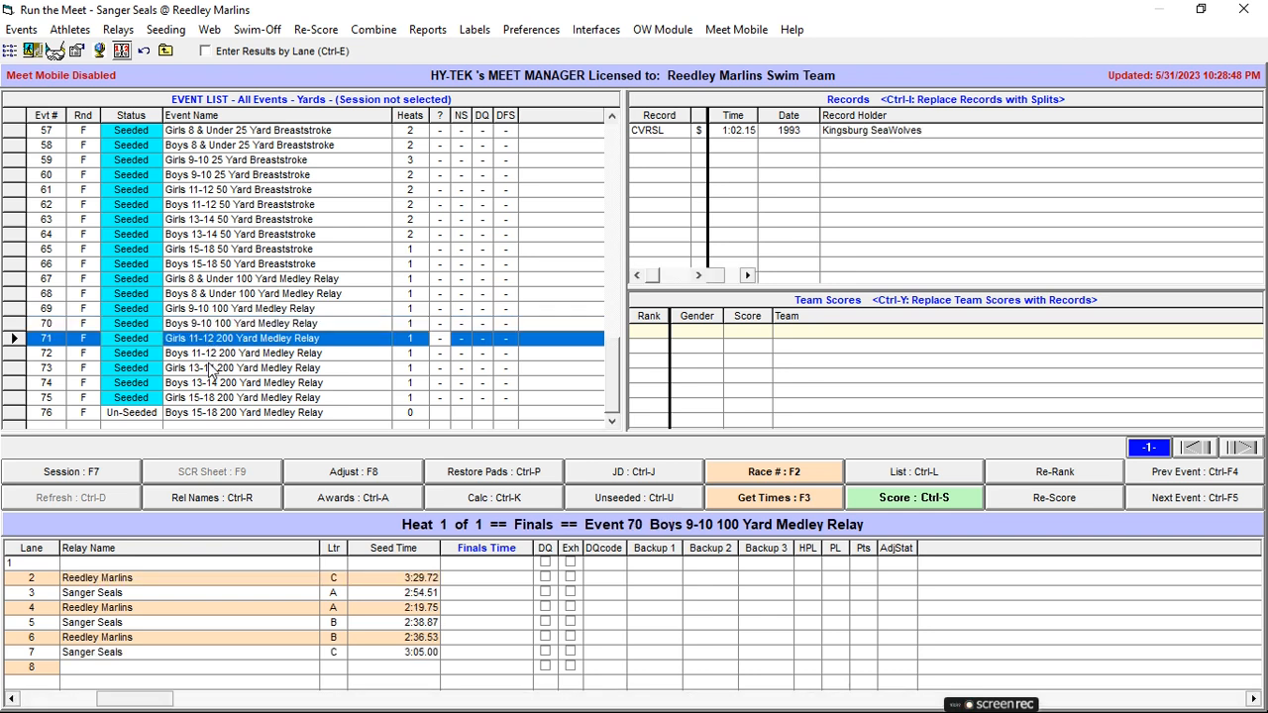
pyautogui.click(210, 355)
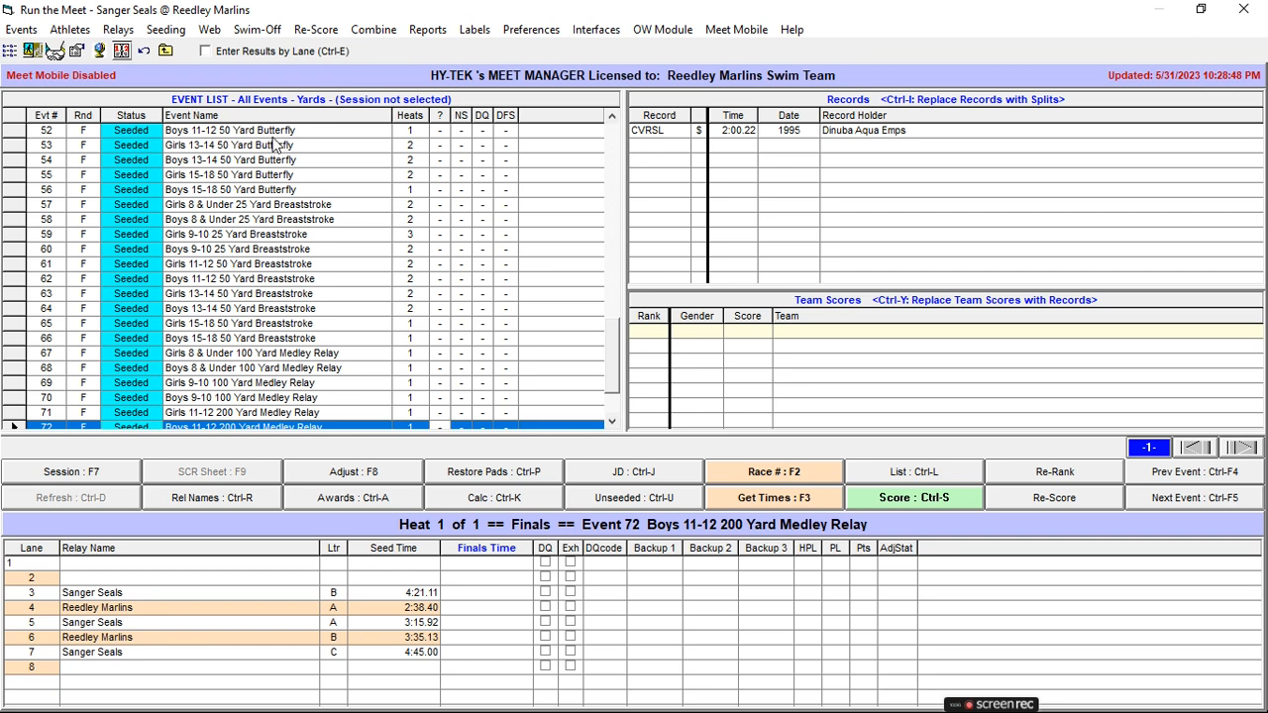
pyautogui.scroll(5, 300, 145)
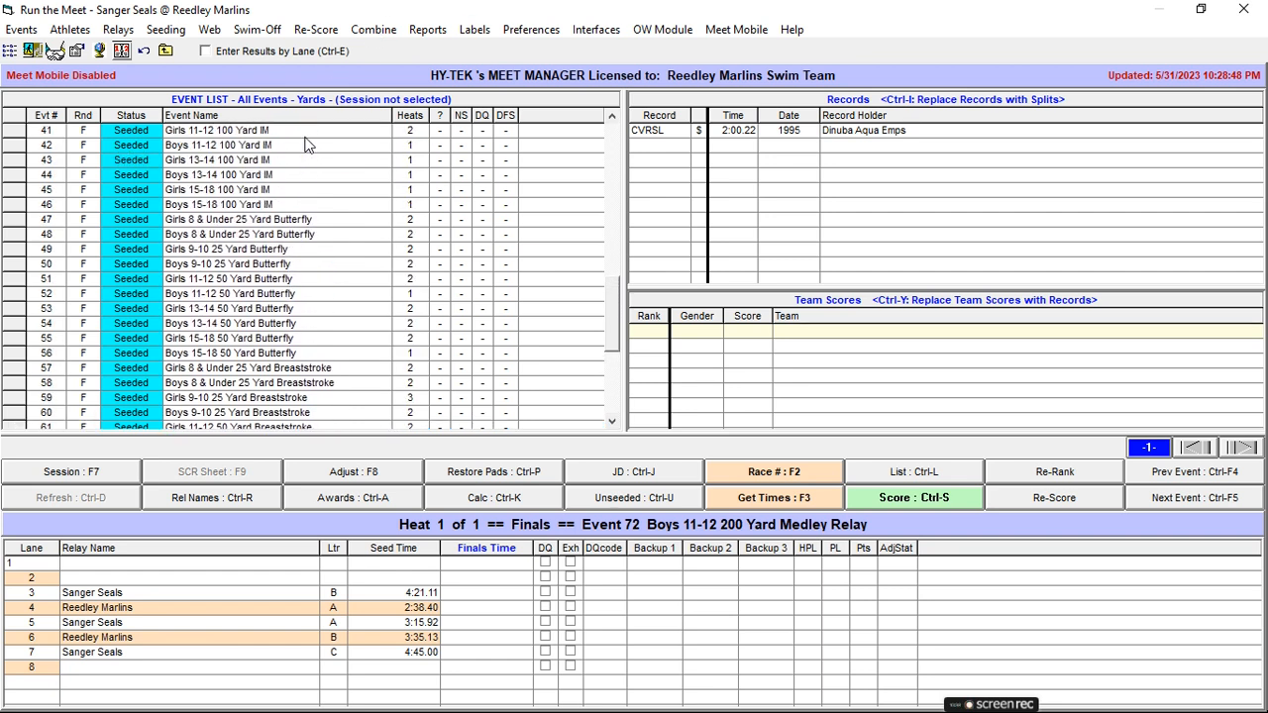
pyautogui.scroll(4, 305, 145)
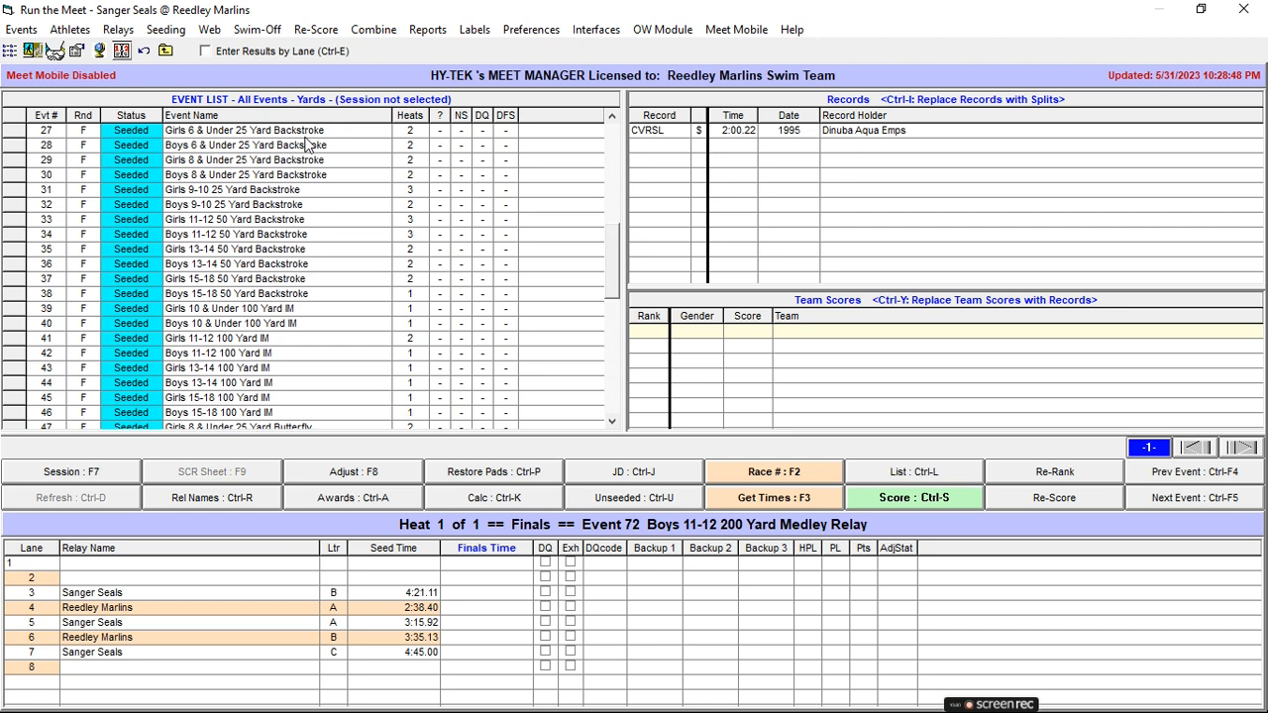
pyautogui.scroll(2, 306, 145)
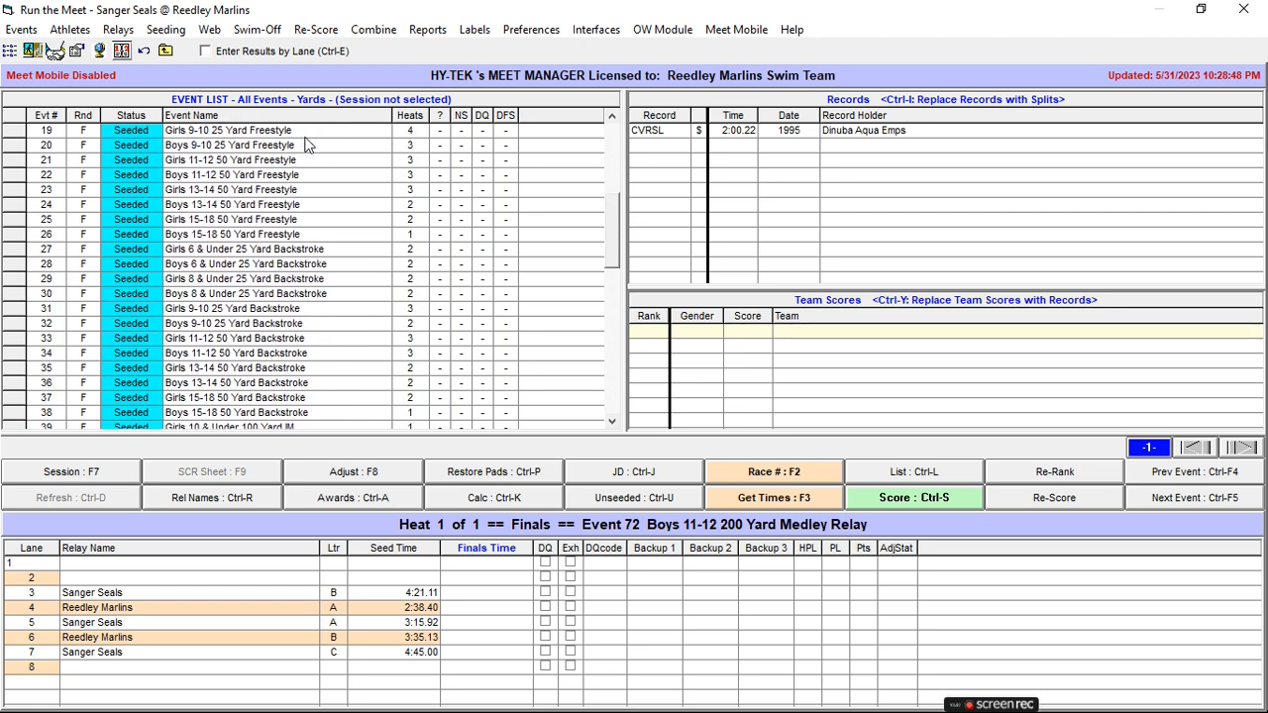
pyautogui.moveTo(999, 707)
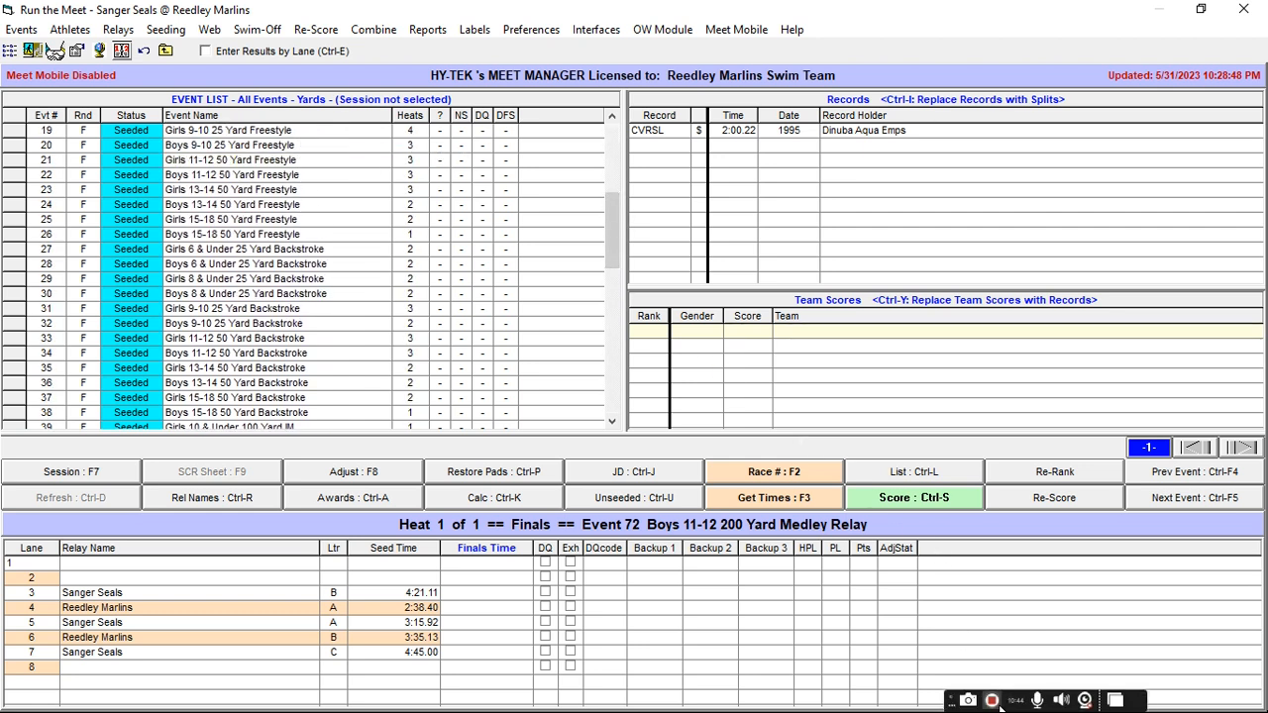